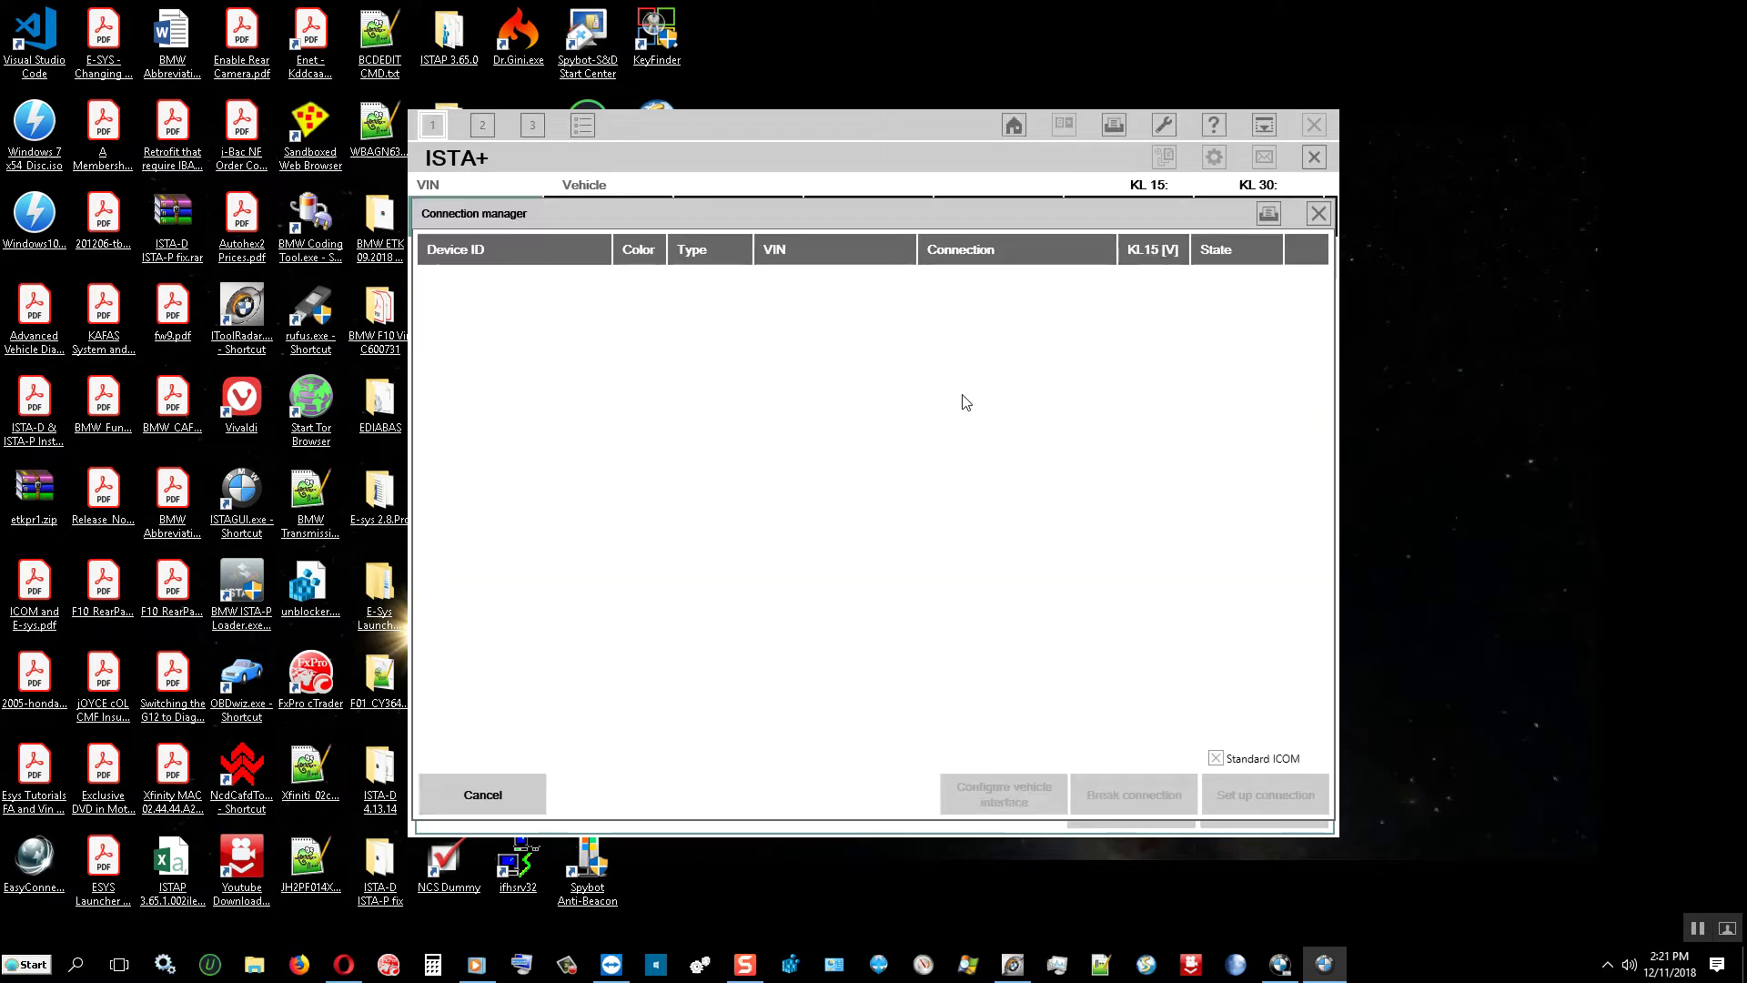
Step: Set up the connection to the free ICOM interface and display the vehicle's fault memory
left_click(1117, 289)
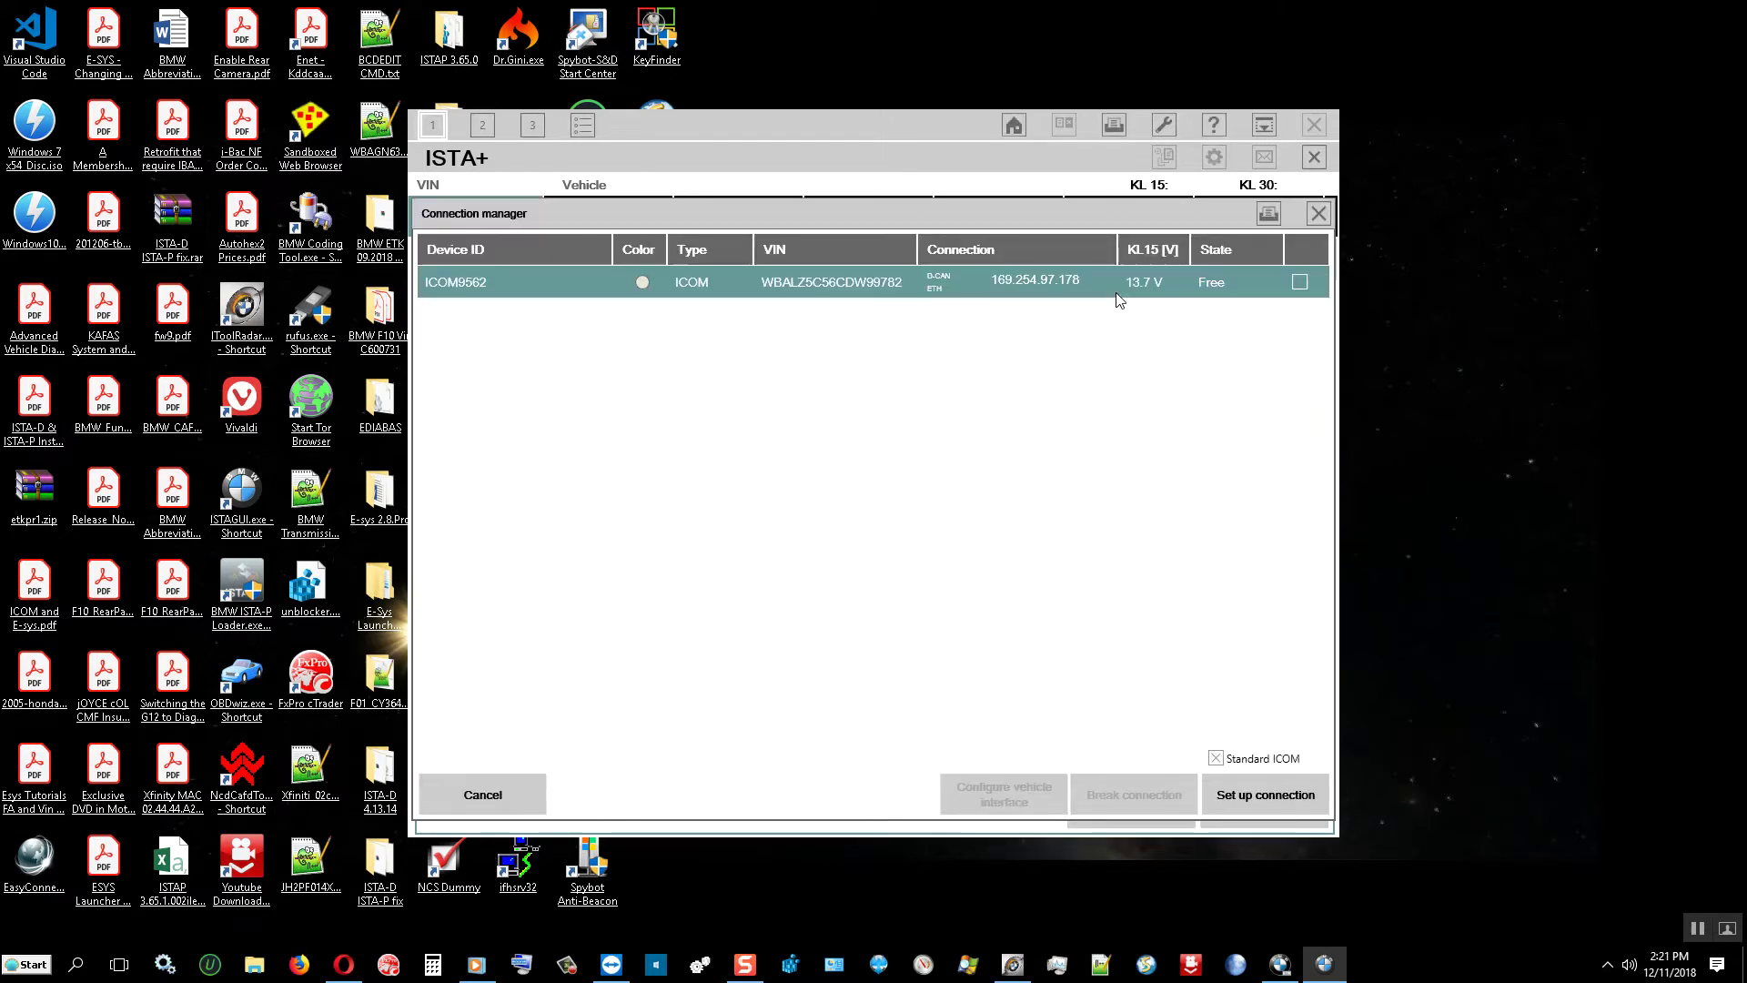
left_click(1273, 798)
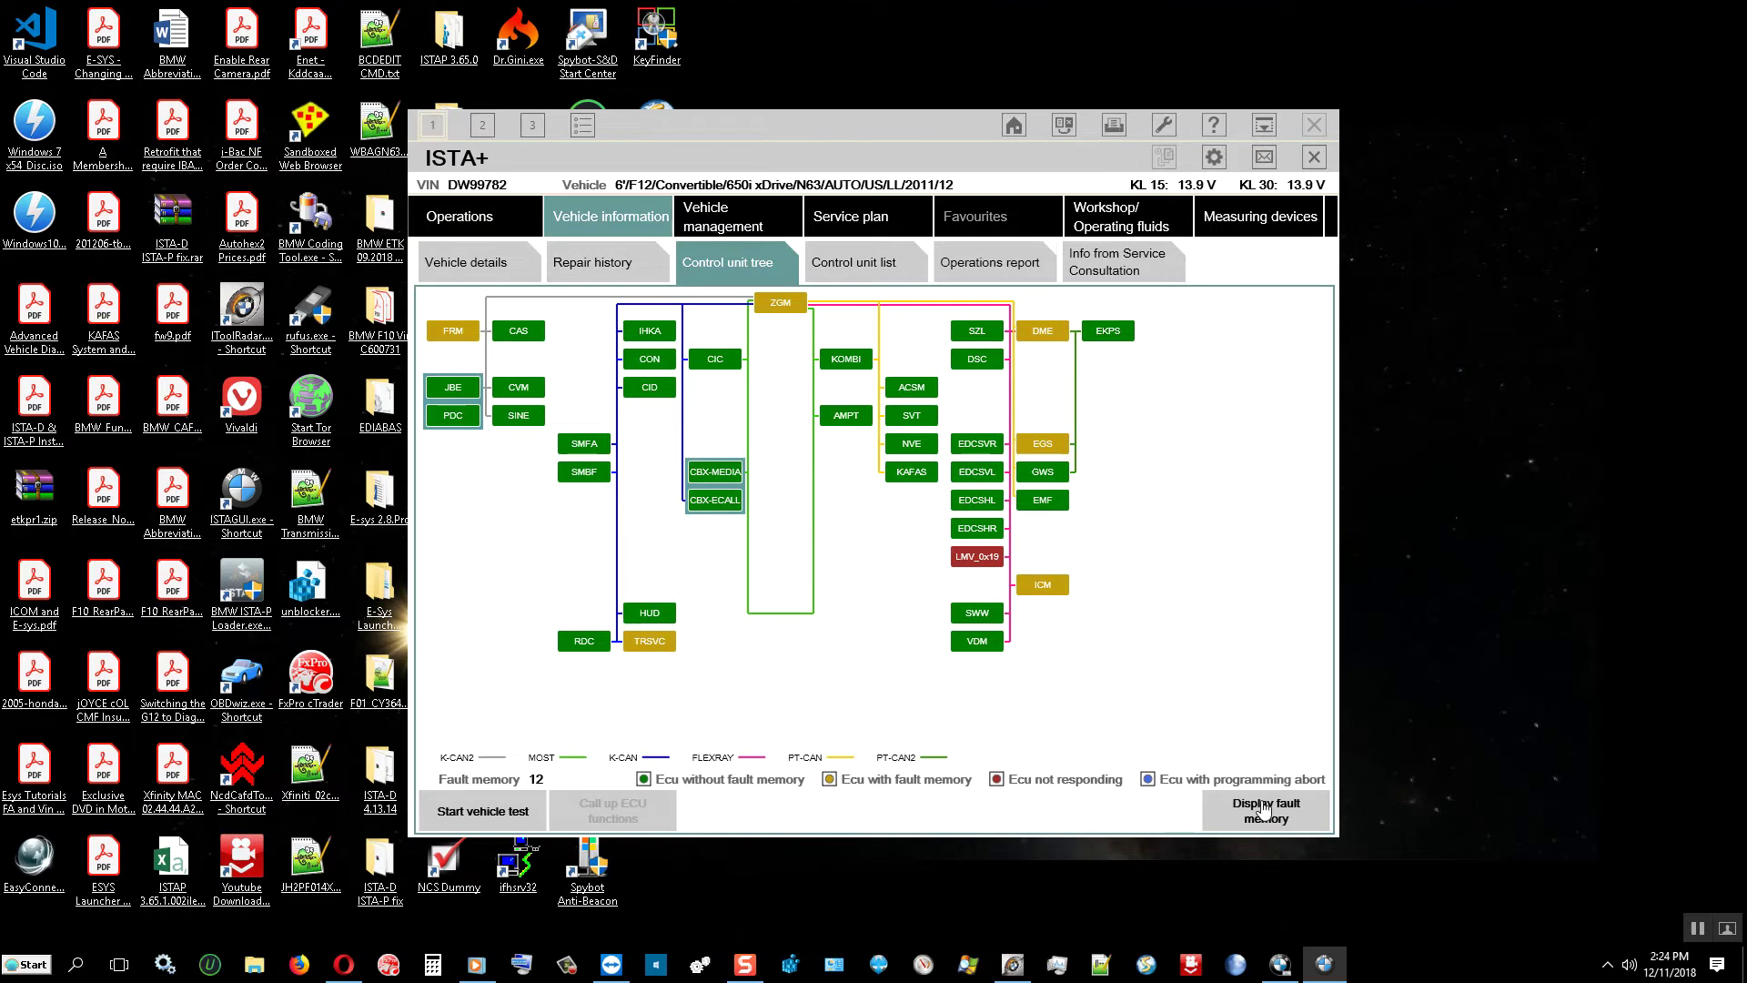
mouse_move(913, 447)
left_click(1226, 806)
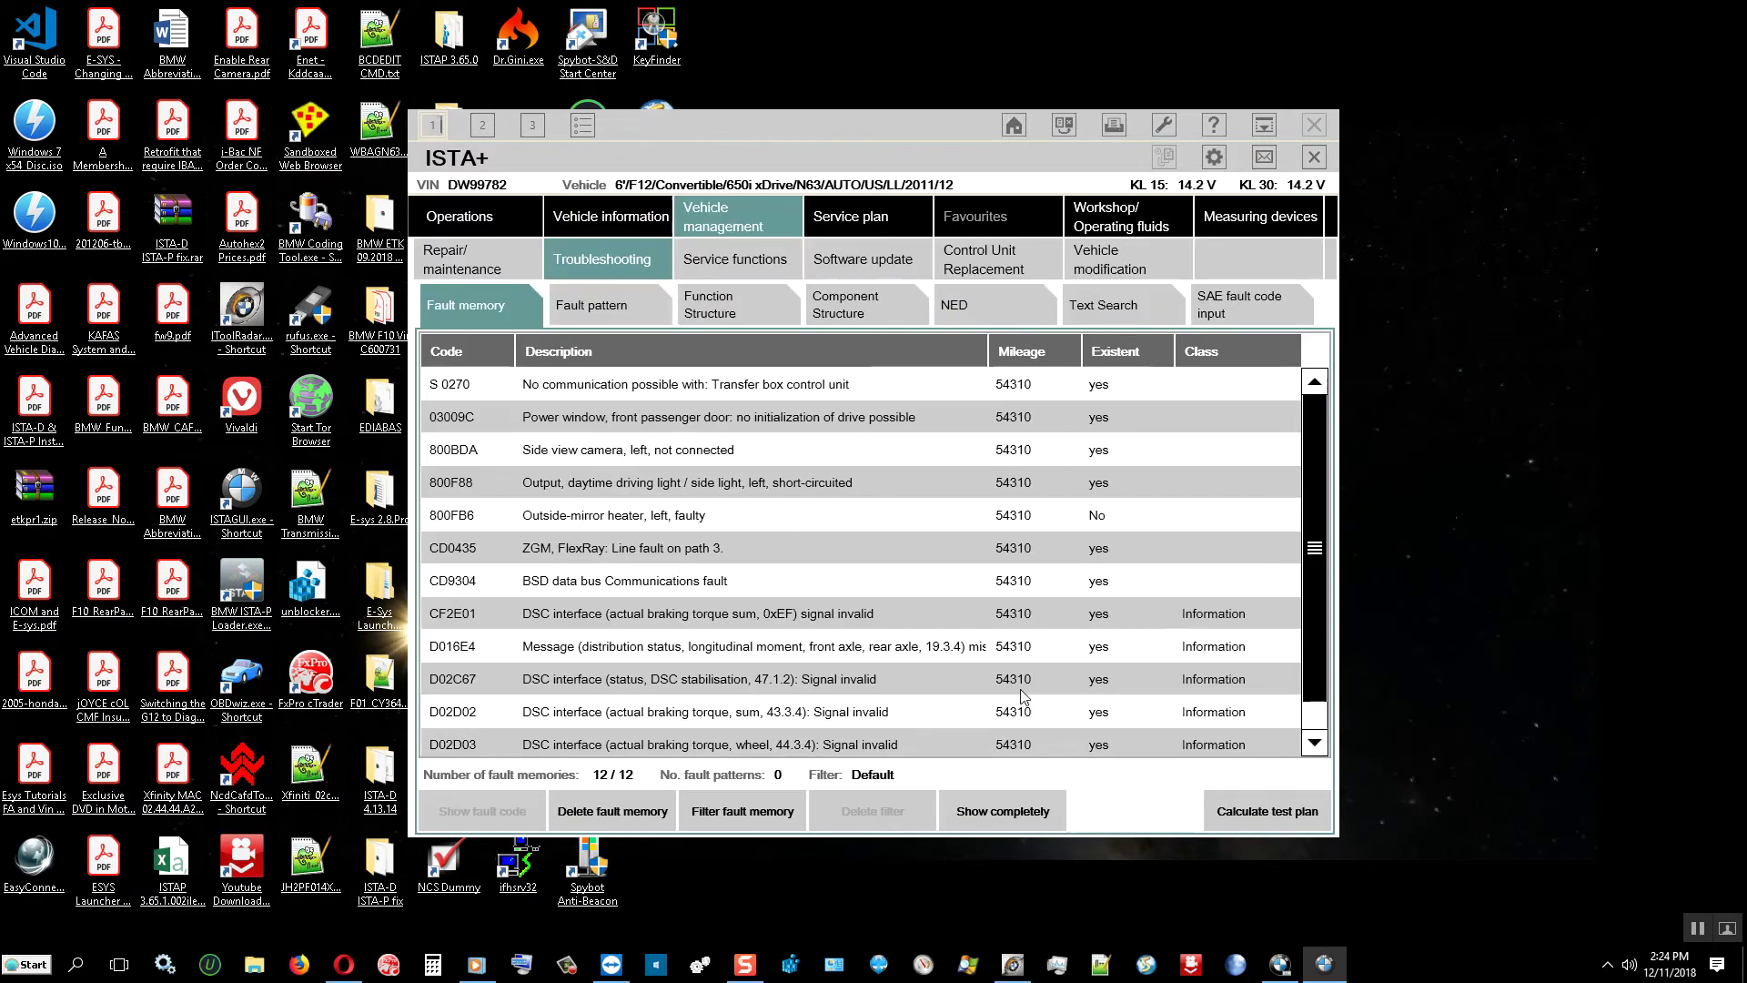
Step: Maximise the window and review the transfer box communication, front passenger power window and left side view camera faults
double_click(855, 150)
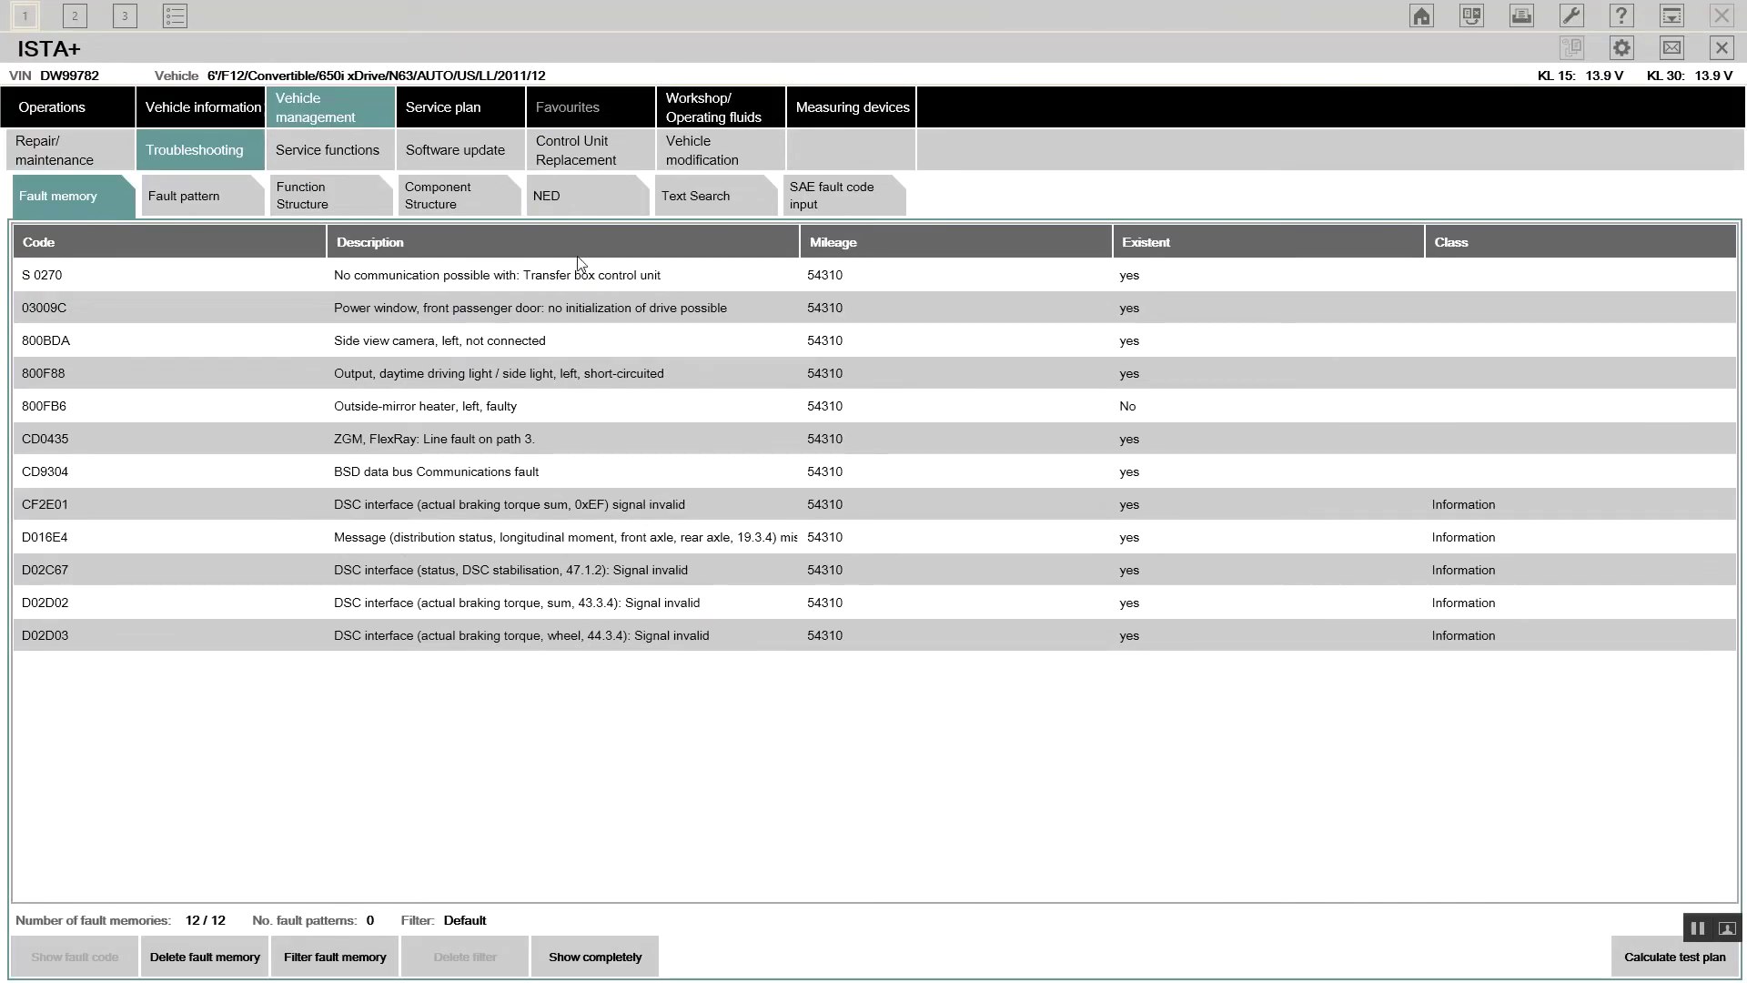
left_click(594, 274)
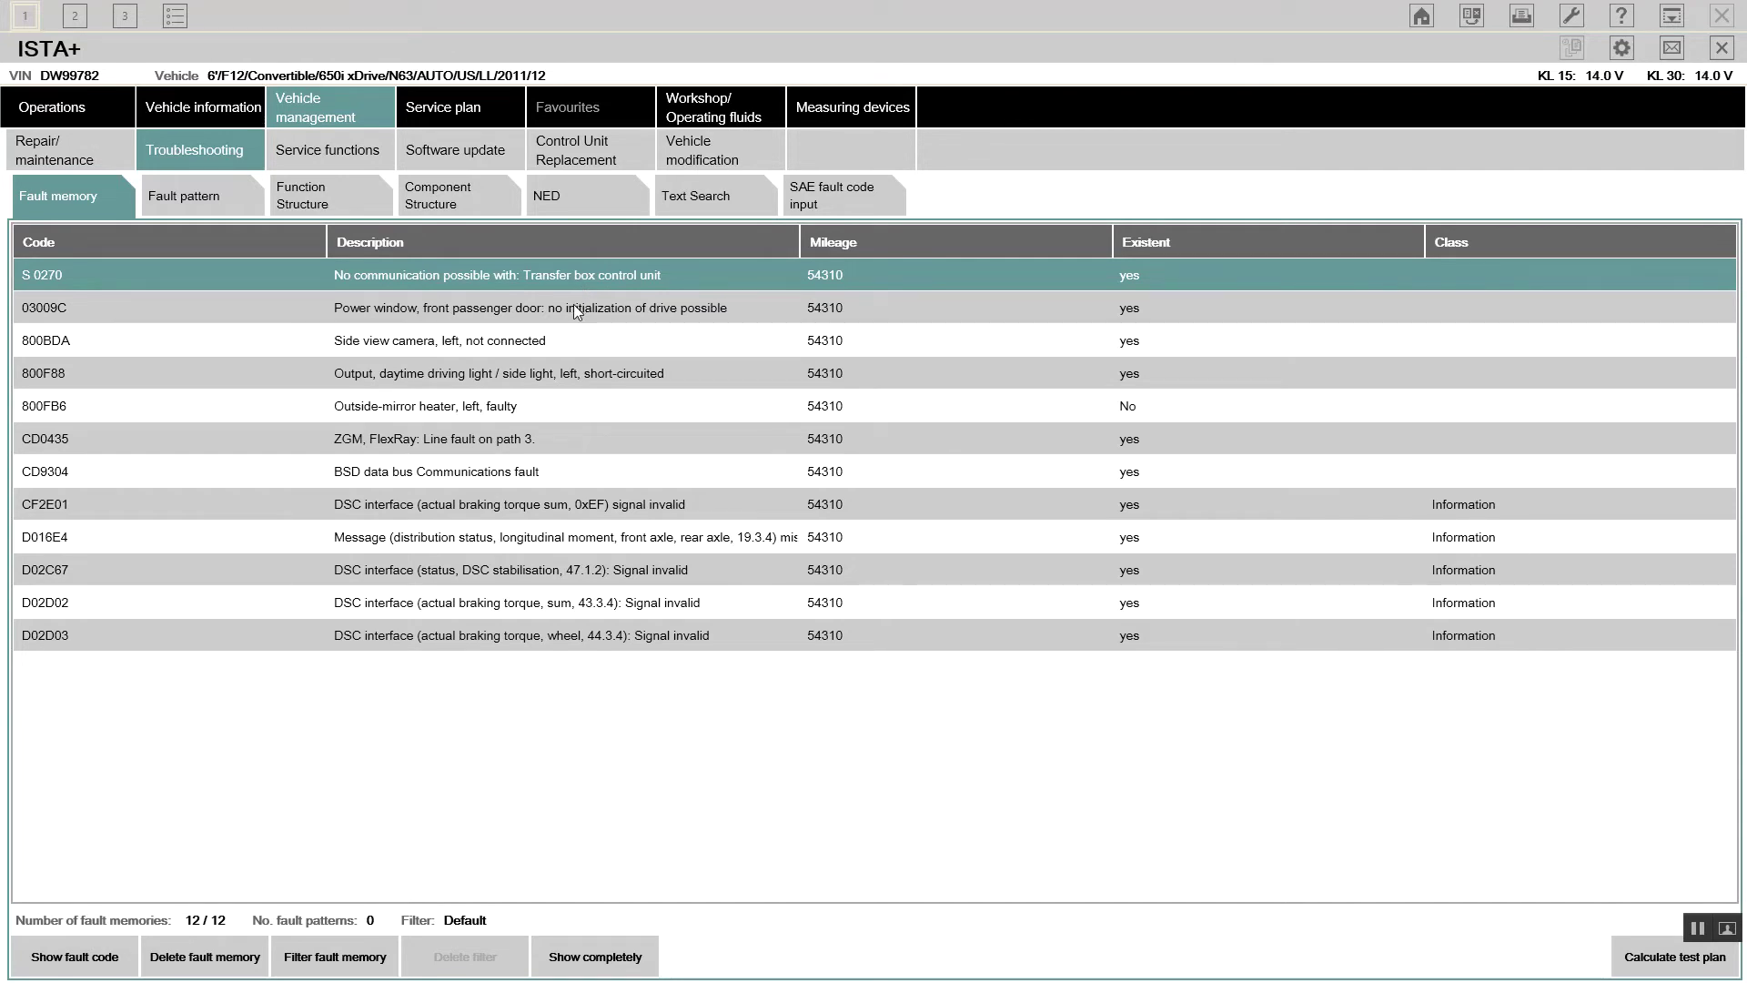
left_click(518, 312)
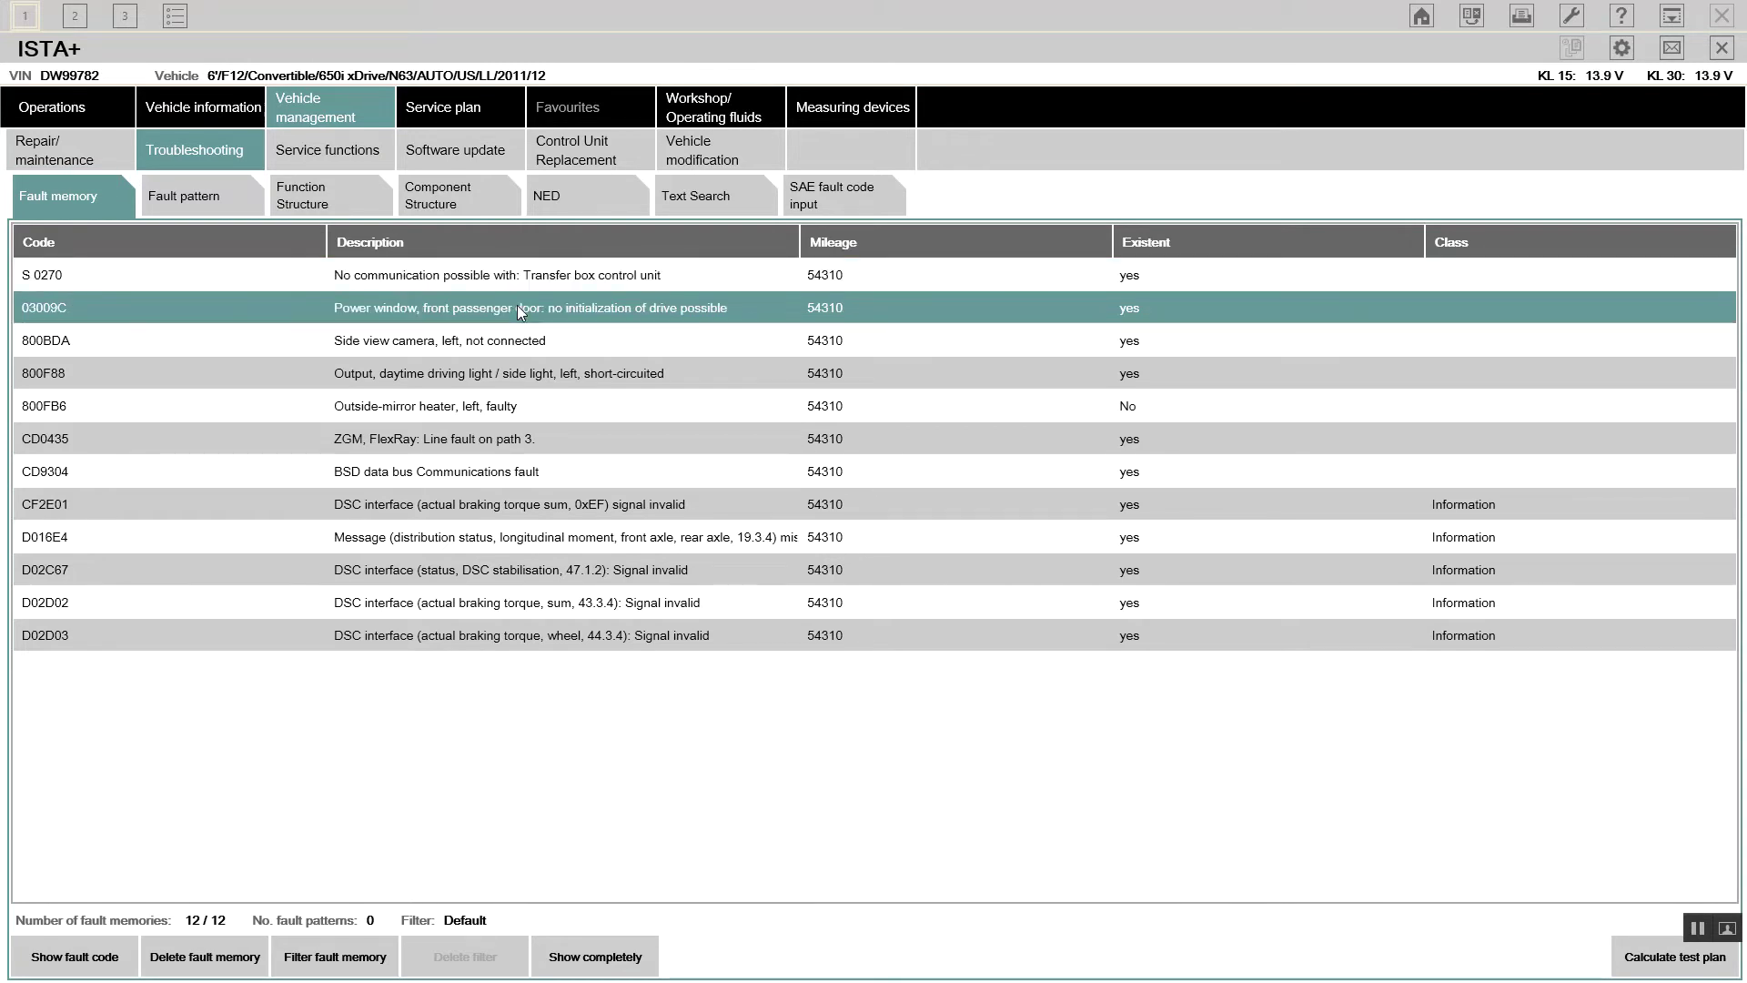
left_click(531, 344)
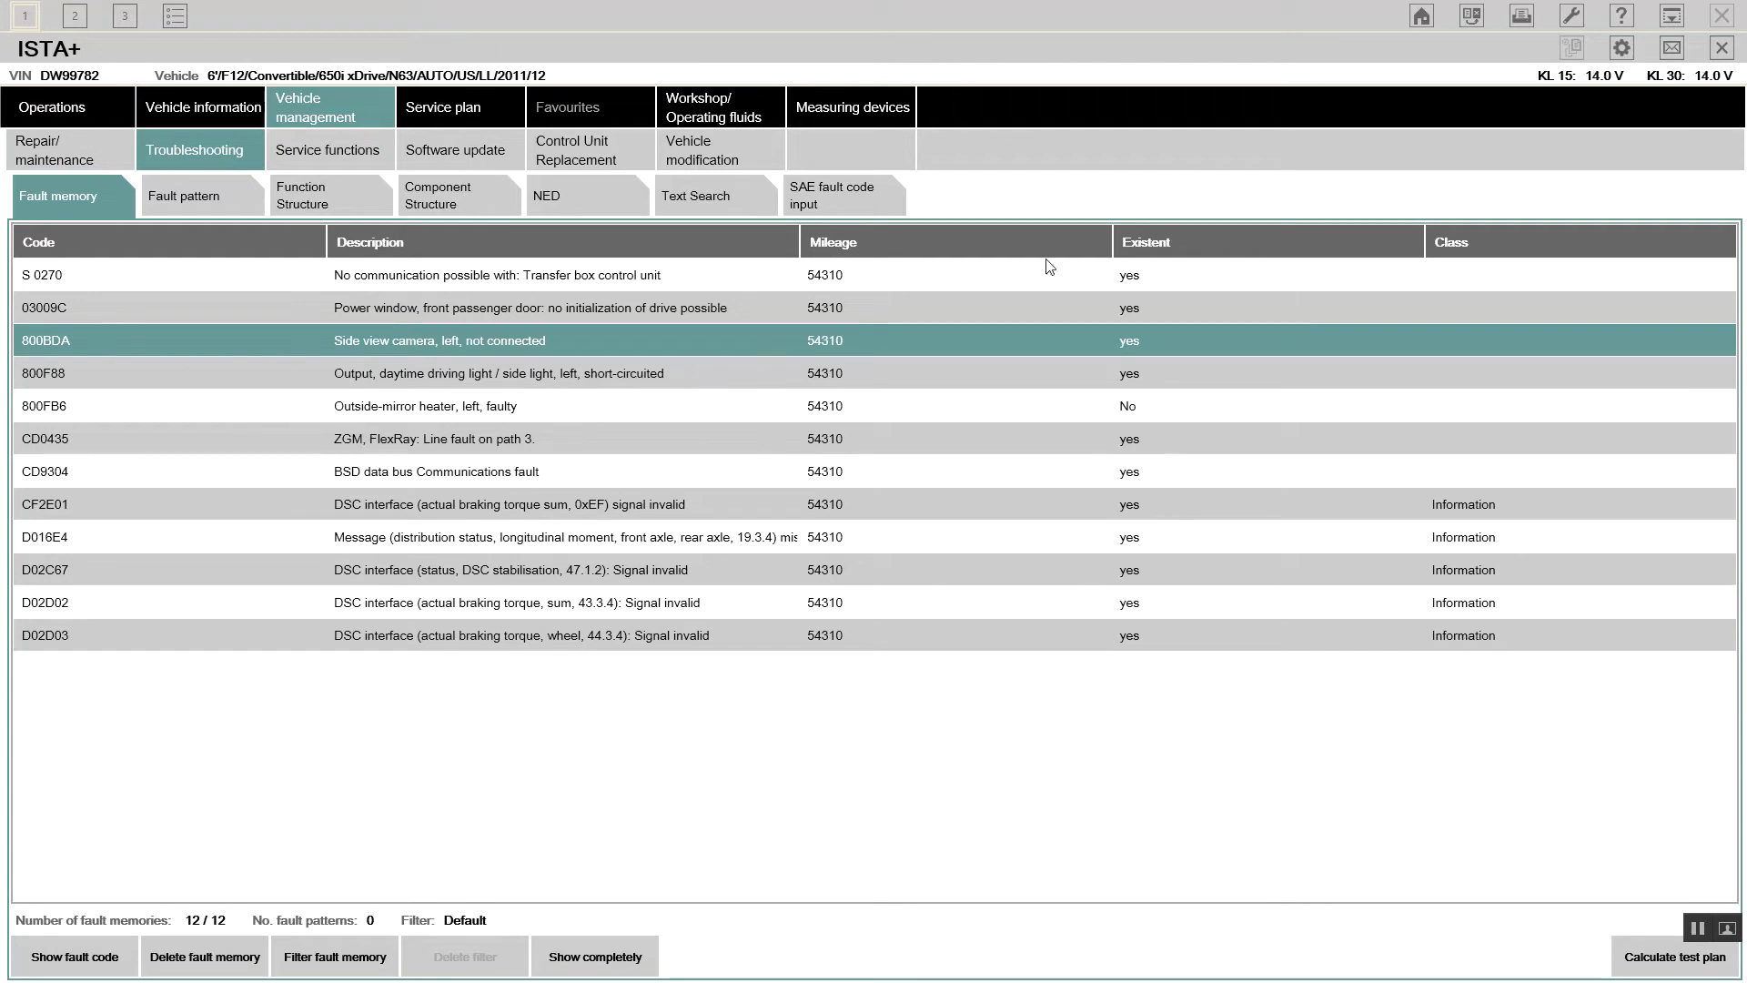
Step: Try to print the fault memory list with the printing type Print to file
left_click(1517, 17)
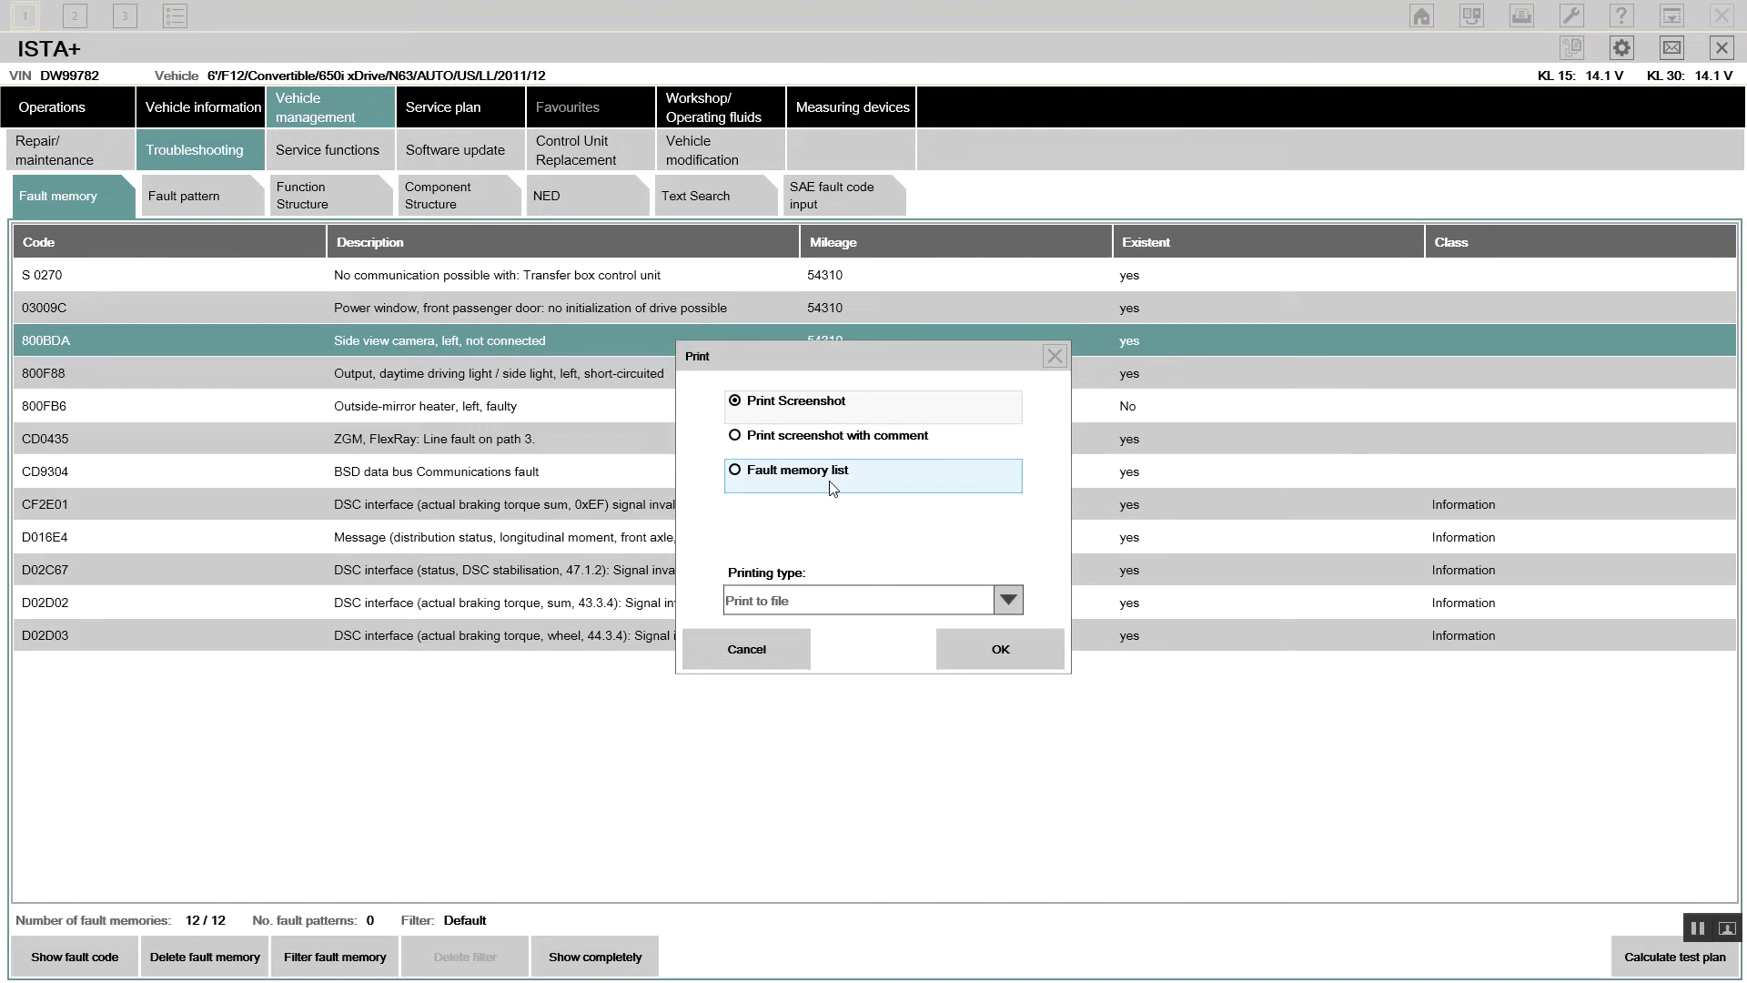
left_click(830, 489)
left_click(1010, 604)
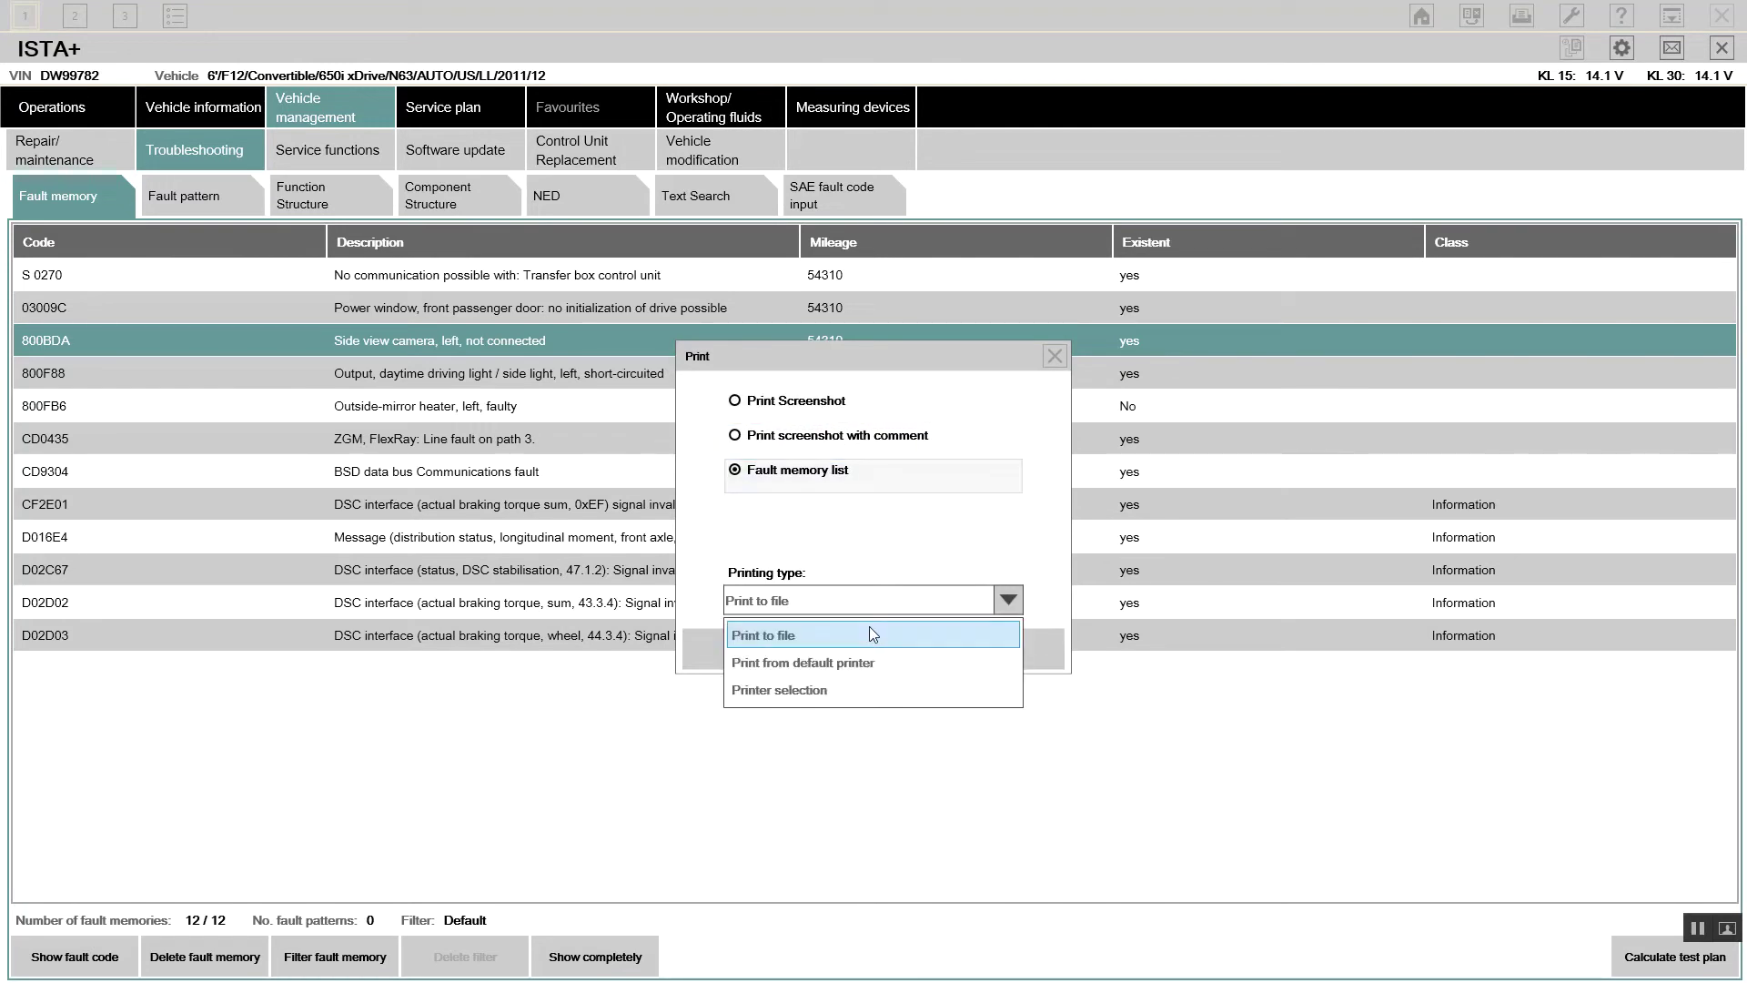
left_click(866, 634)
left_click(972, 640)
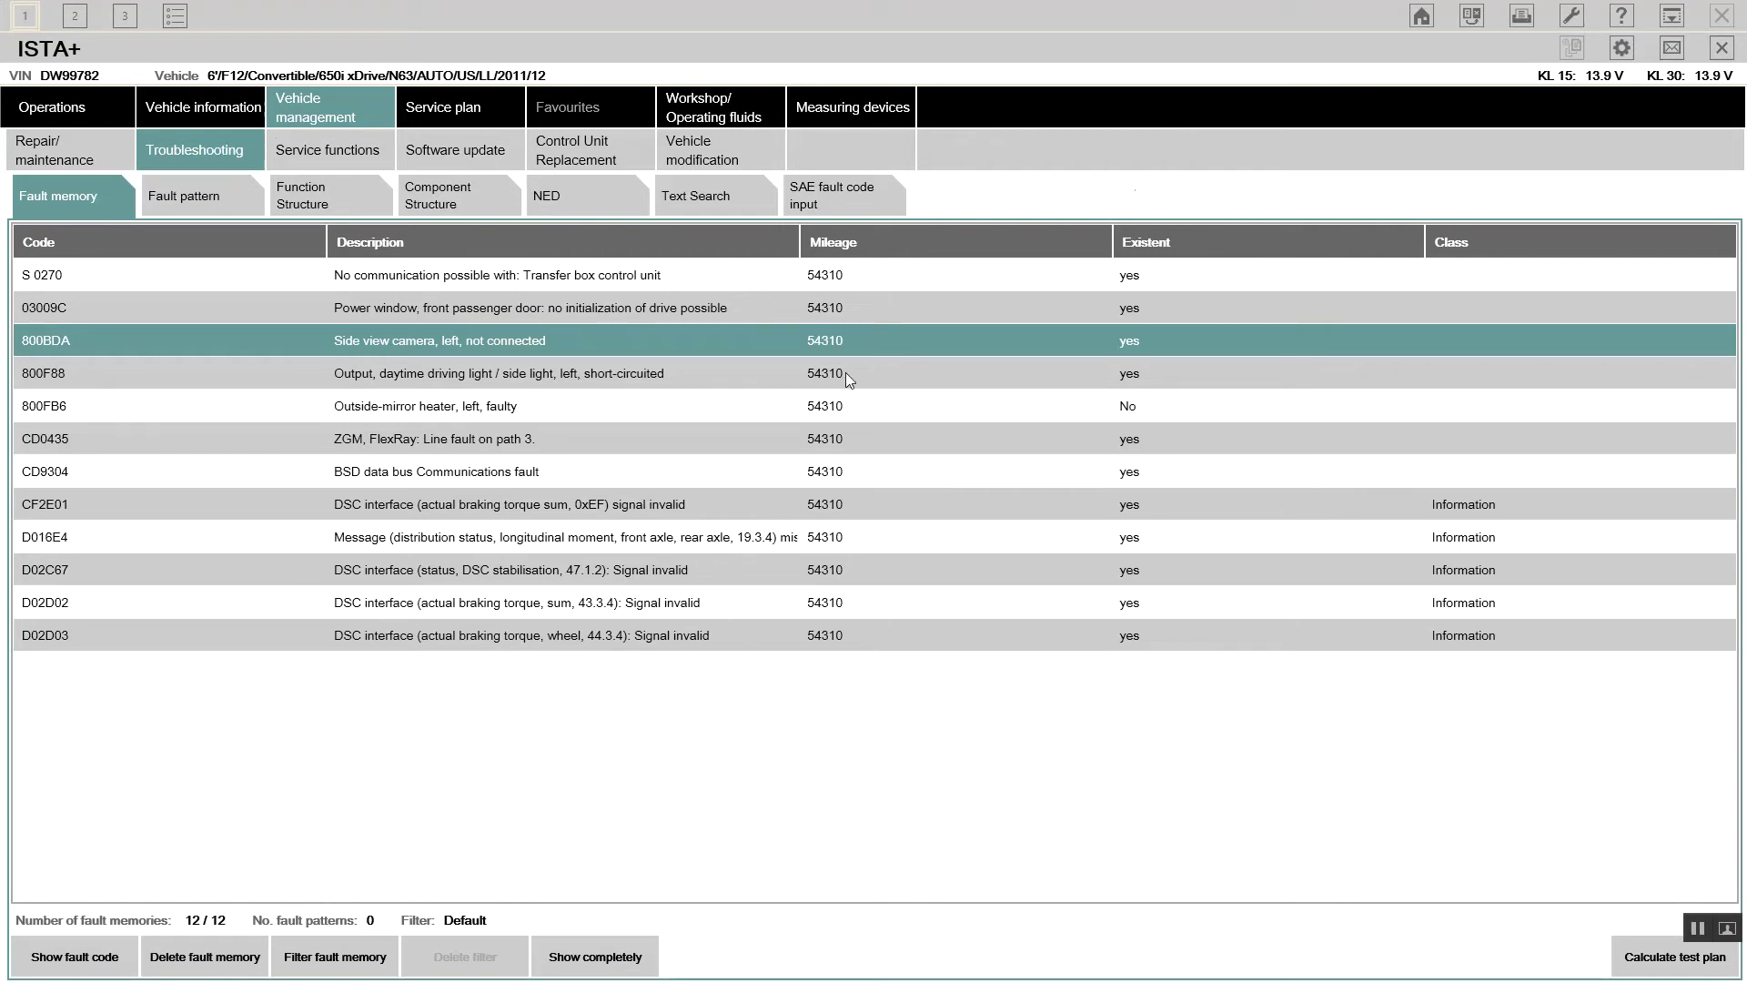
Step: Print the fault memory list from the default printer and save it as the PDF "Fault Codes ist remains after vehicle treatment"
left_click(1522, 15)
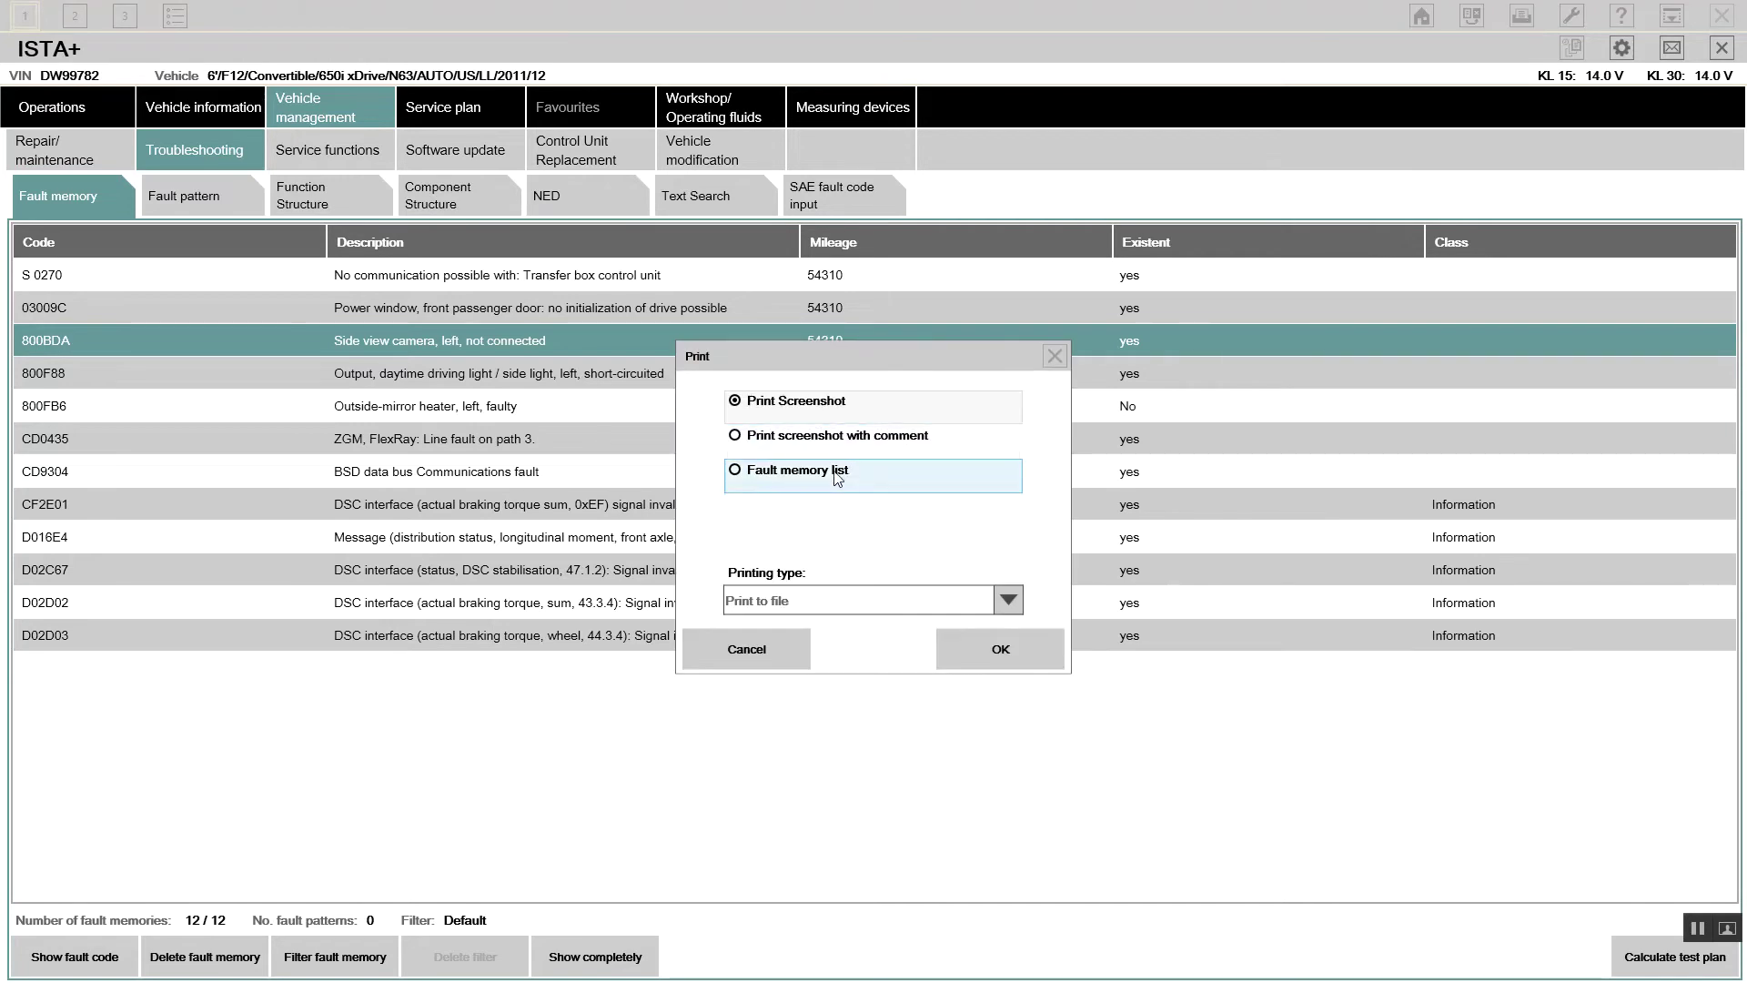
left_click(836, 475)
left_click(1007, 600)
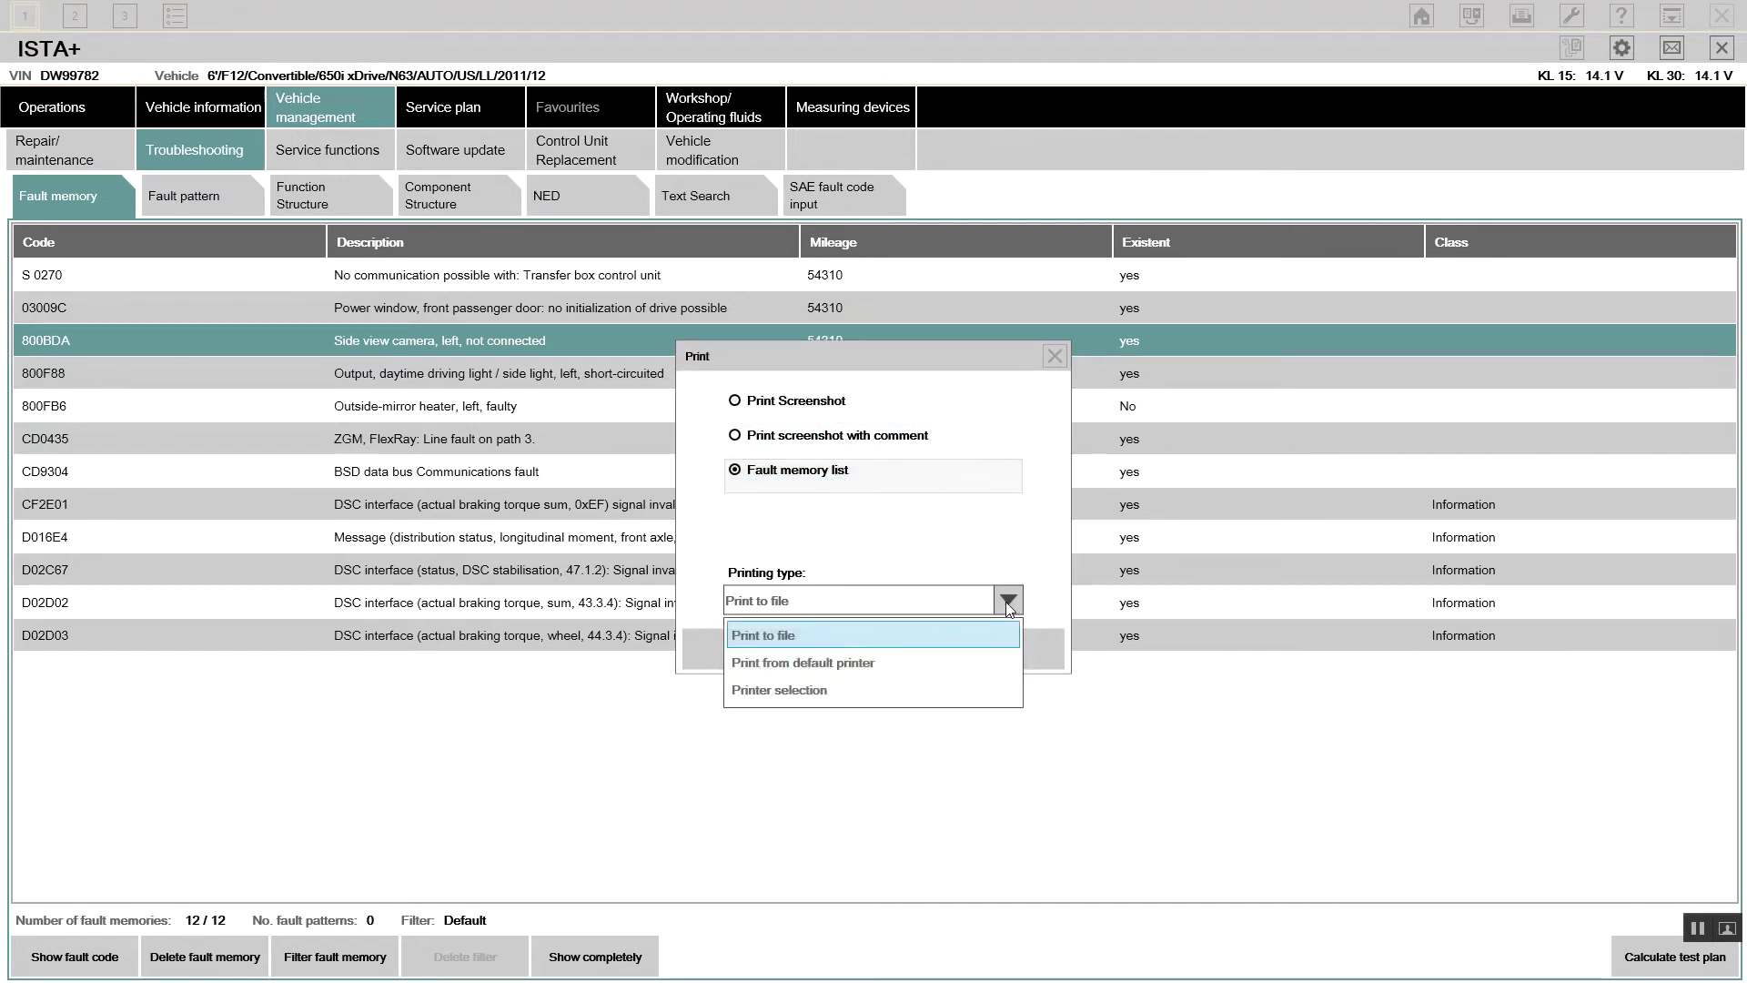
left_click(858, 664)
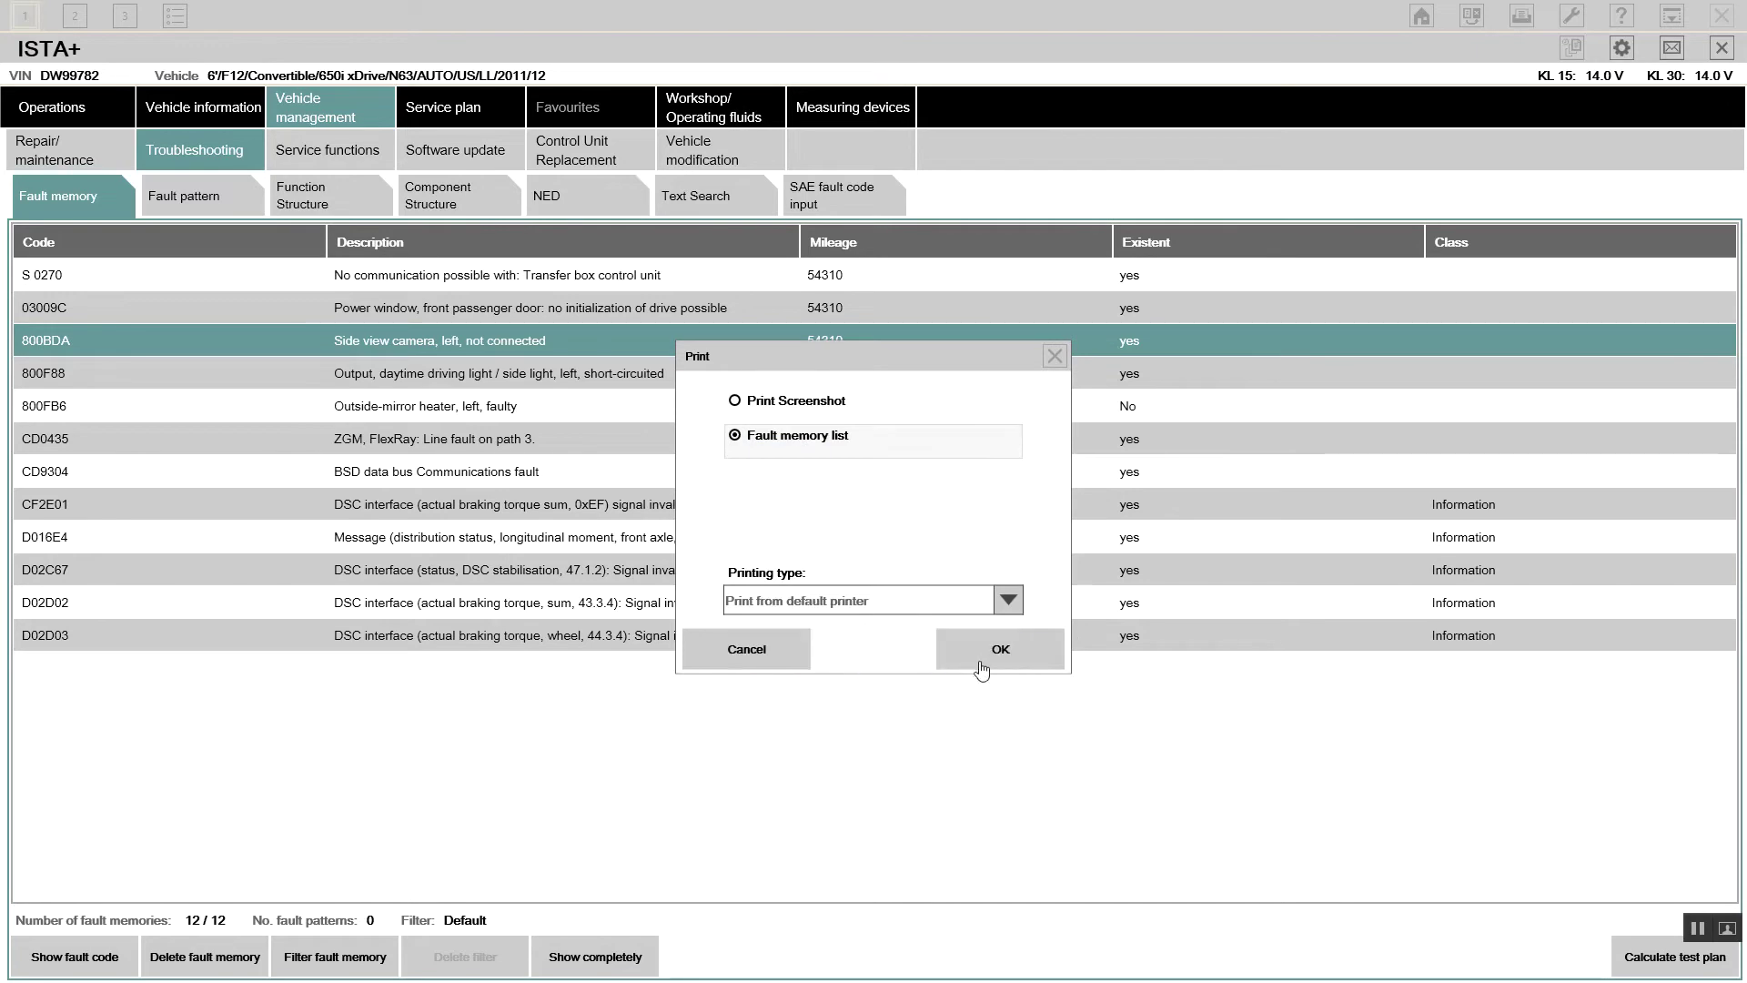
left_click(984, 663)
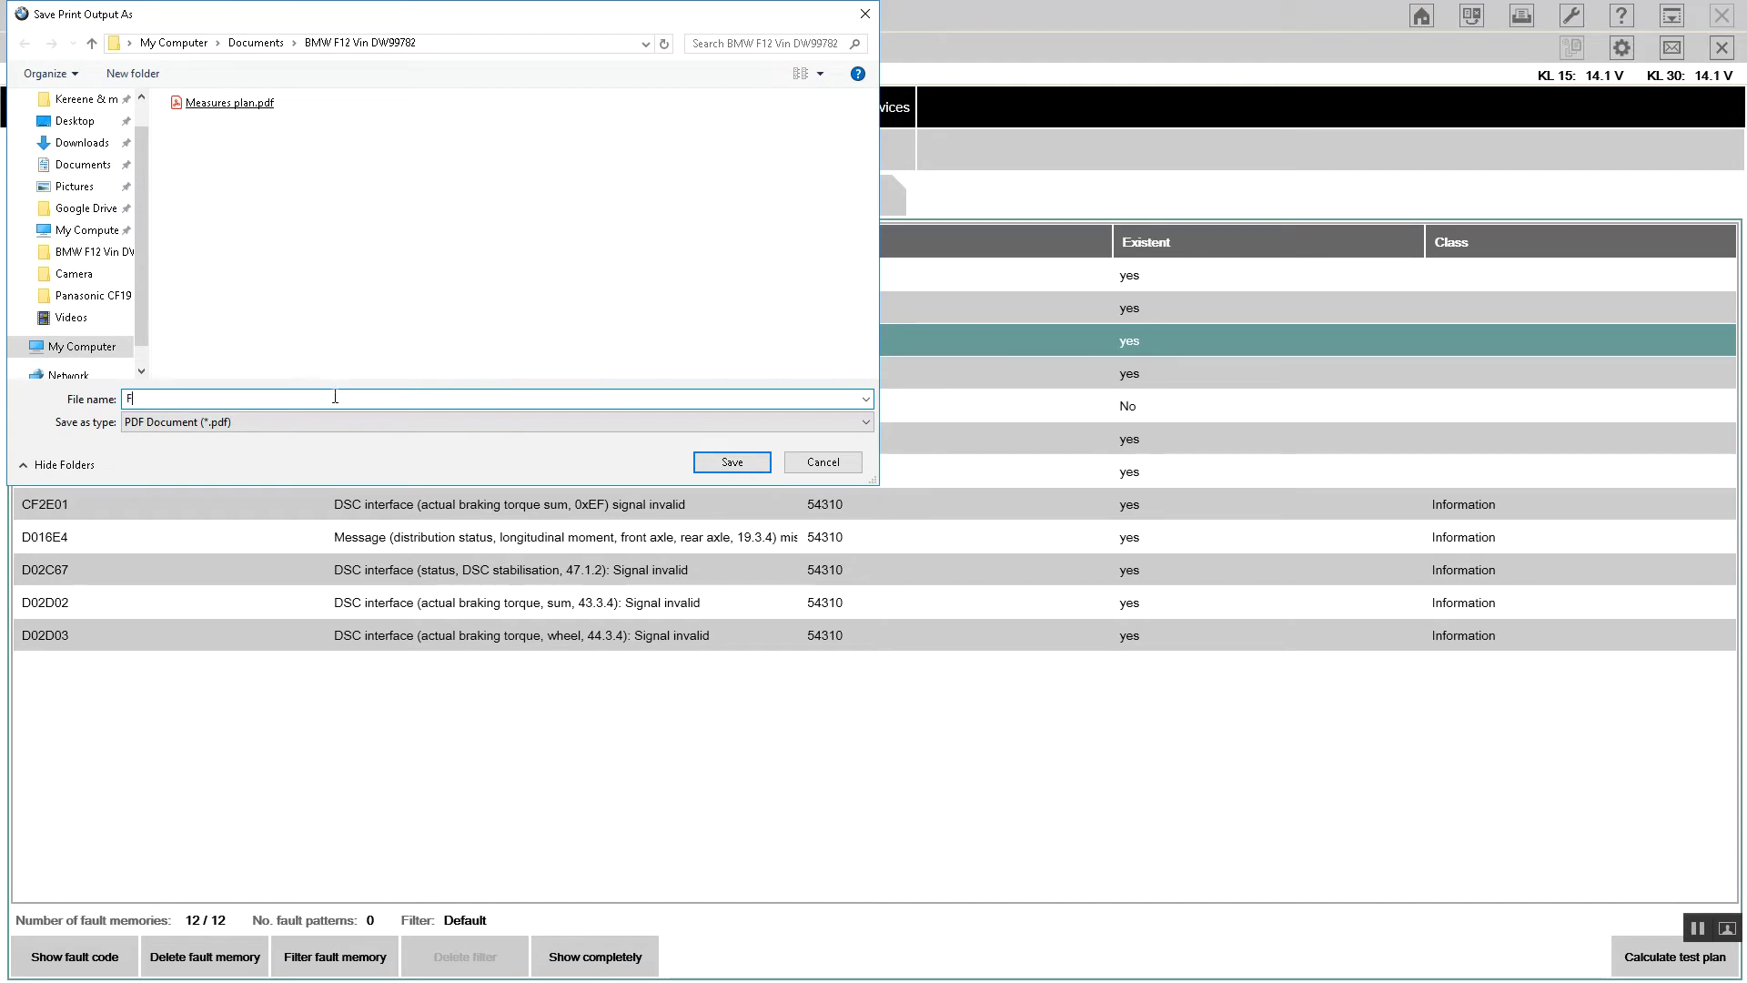
type("lt Codes ist remains after v")
key("BackSpace")
type("le treatment")
key("Return")
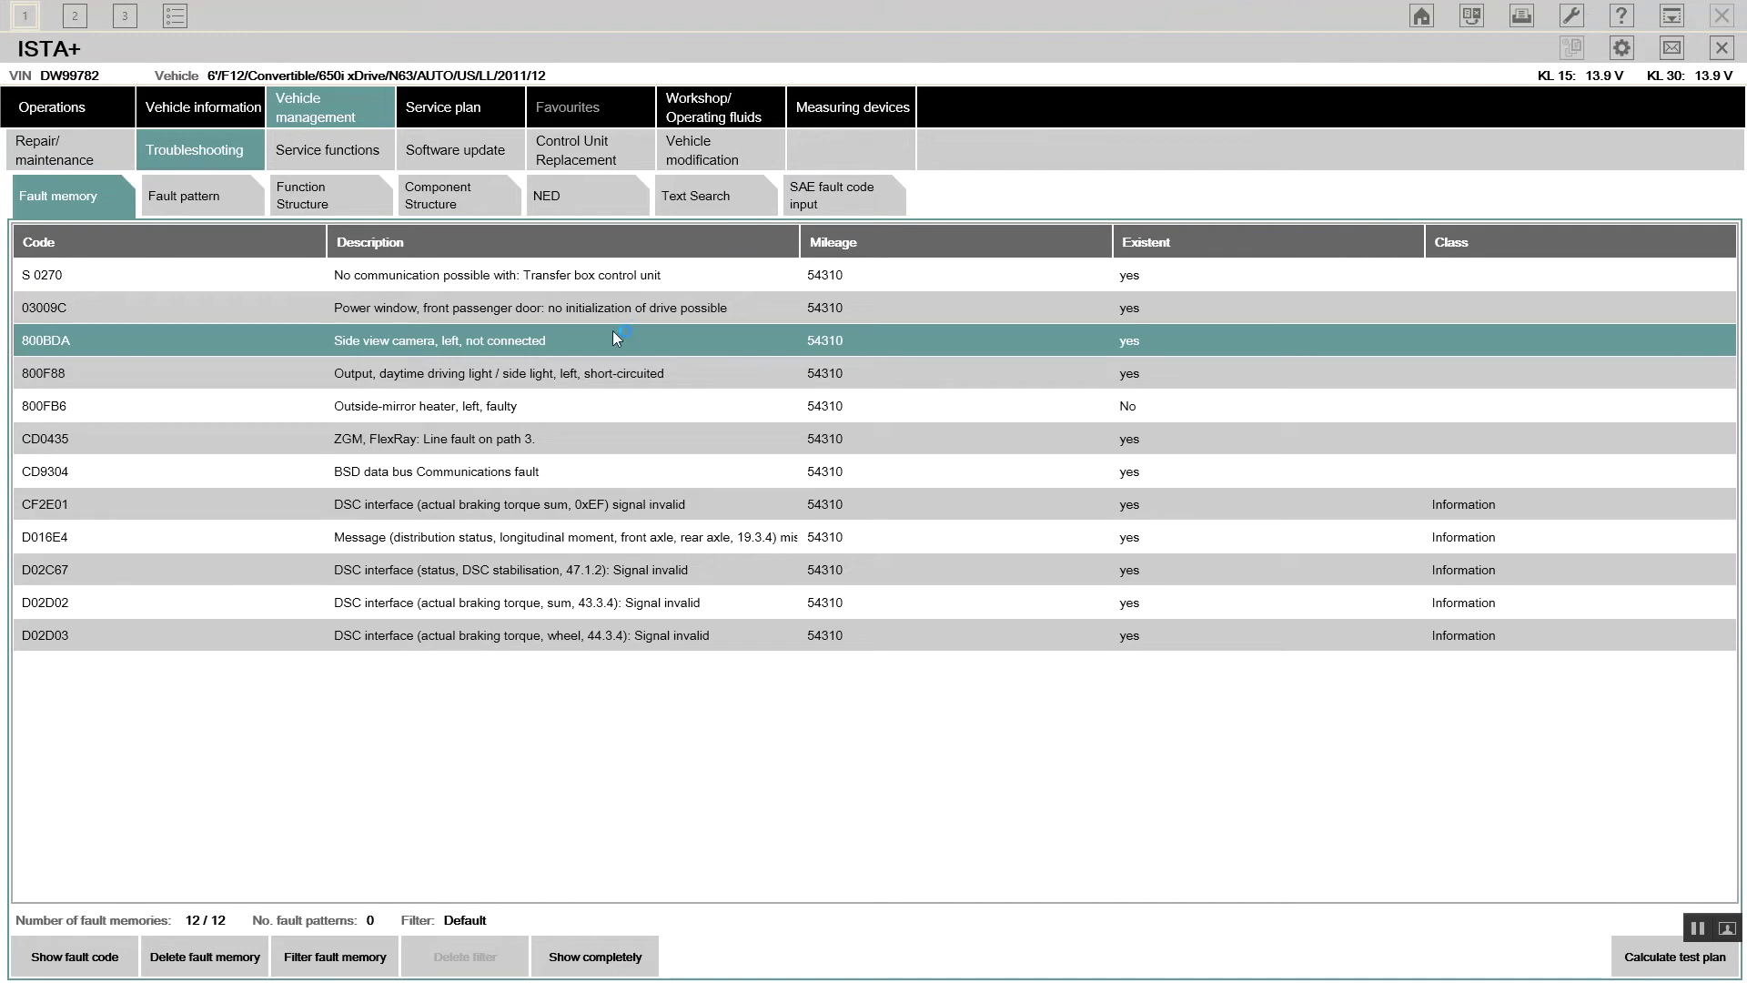
Step: Calculate the test plan from the fault memory and open its "Supply, transfer box (VTG)" ABL procedure
left_click(542, 439)
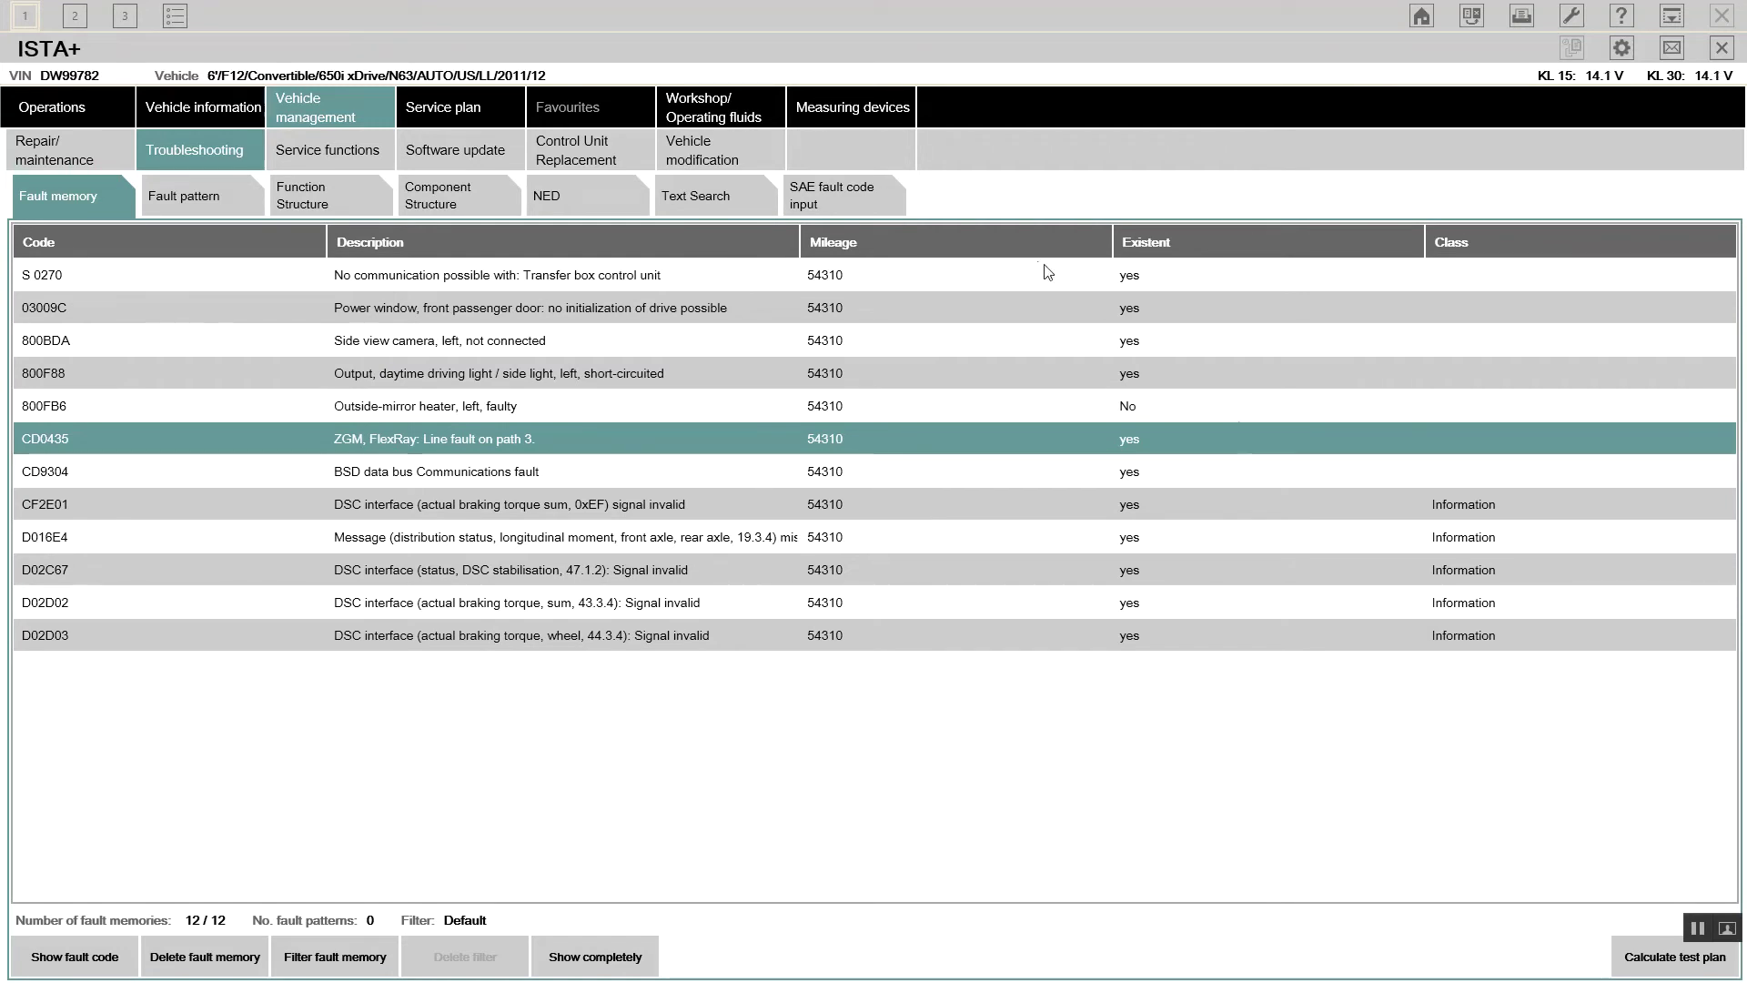
left_click(1647, 960)
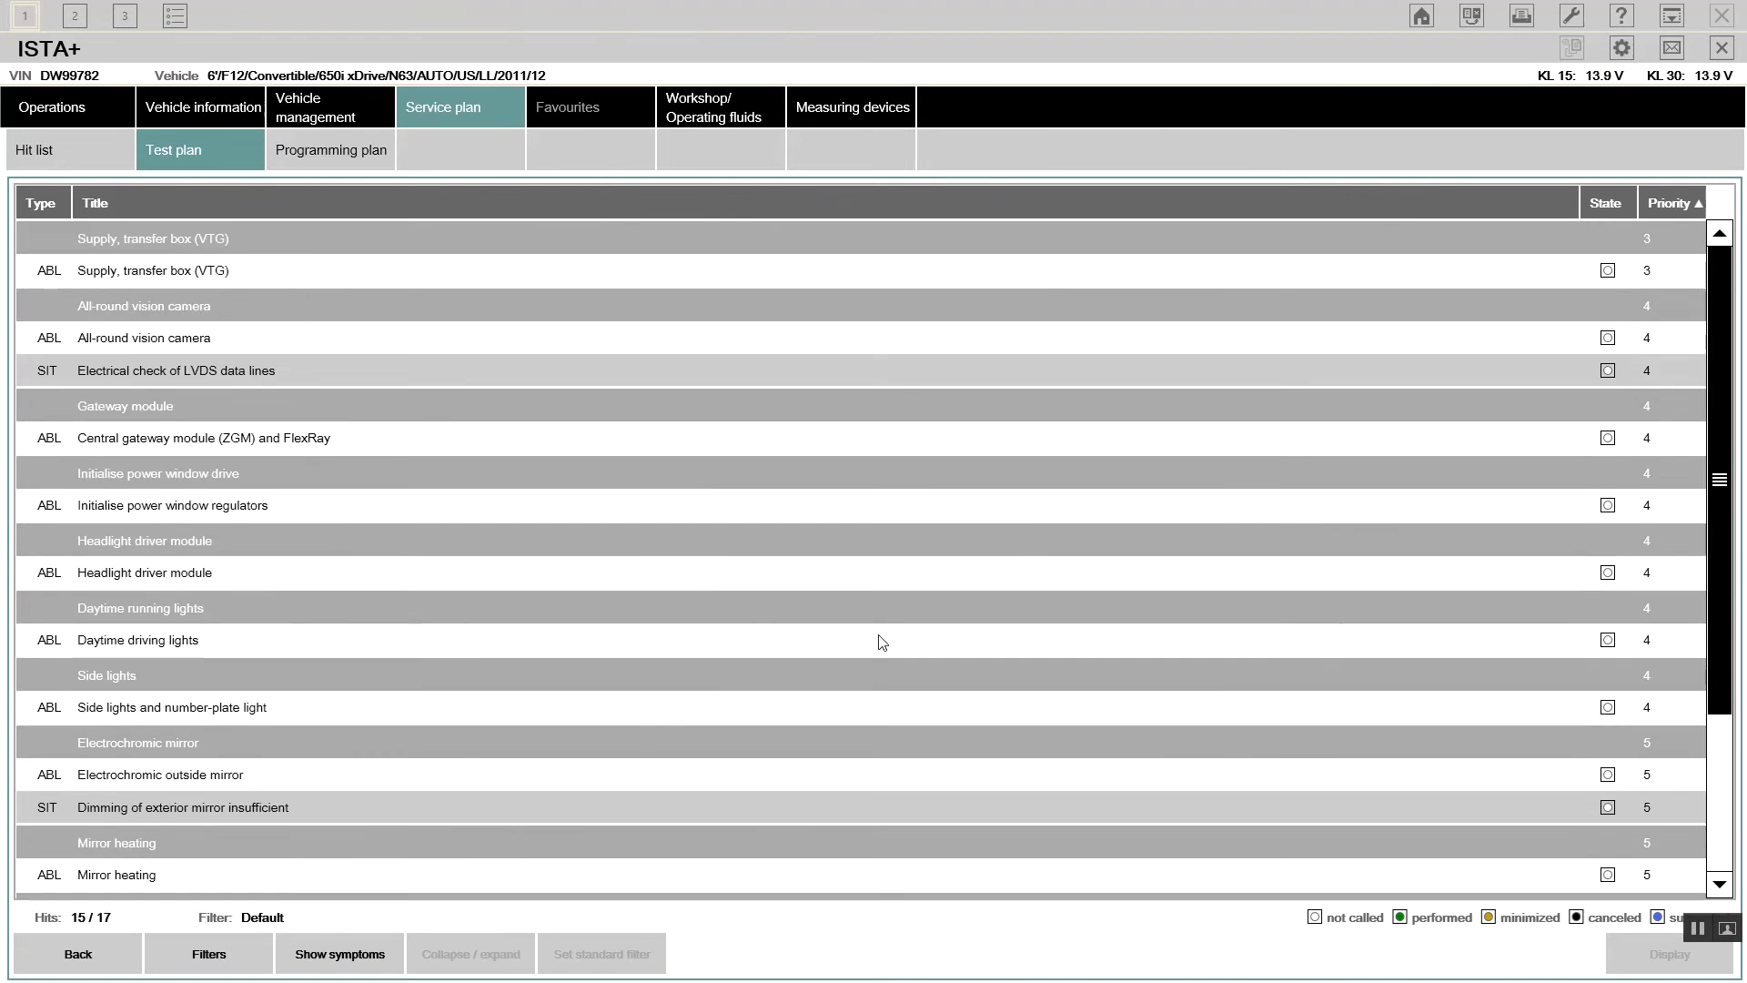
left_click(308, 508)
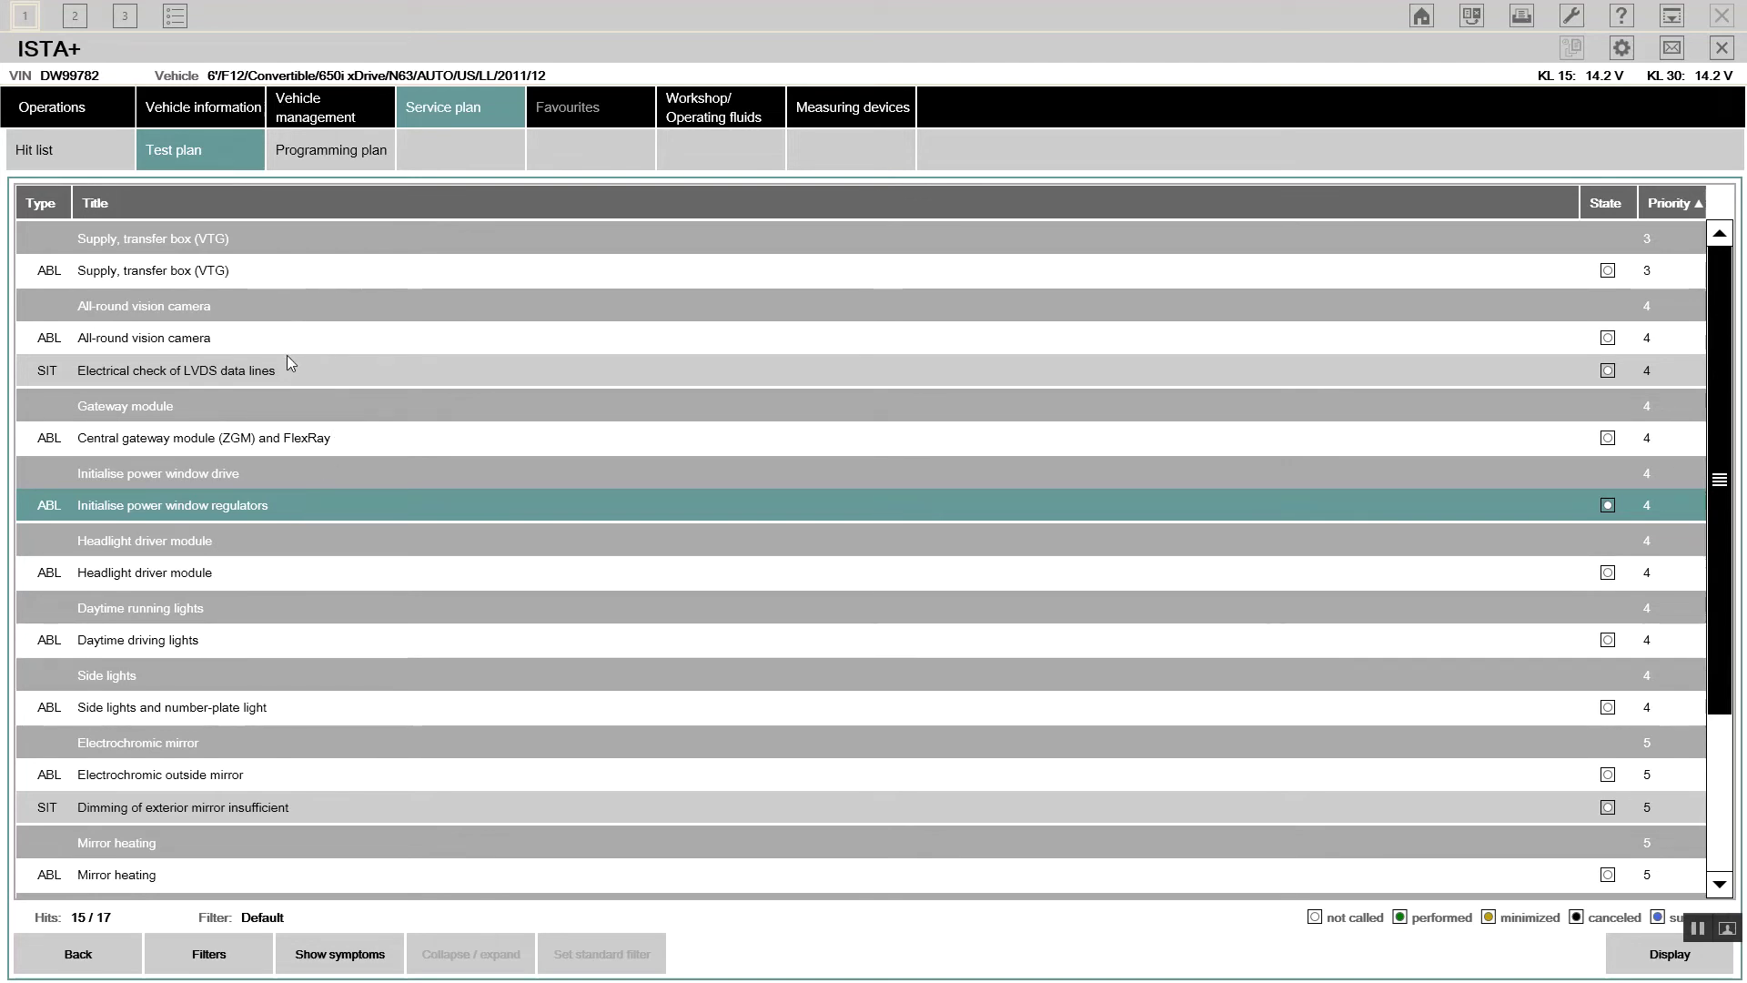
left_click(252, 281)
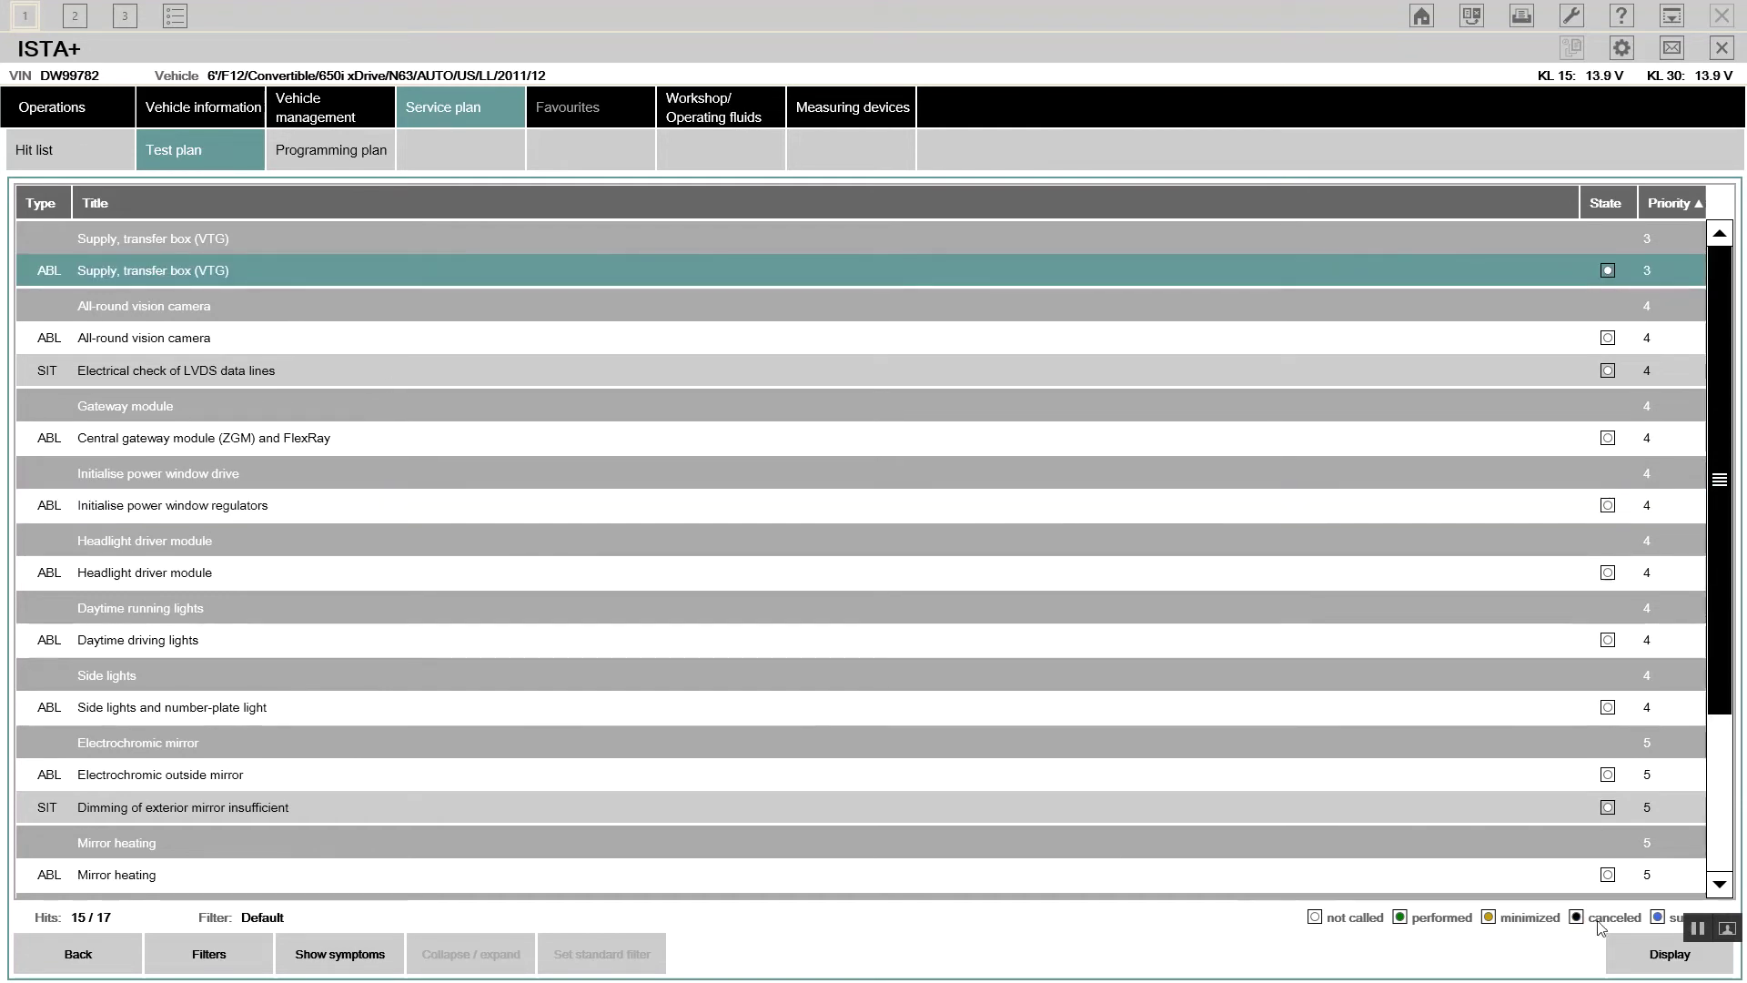
left_click(1635, 957)
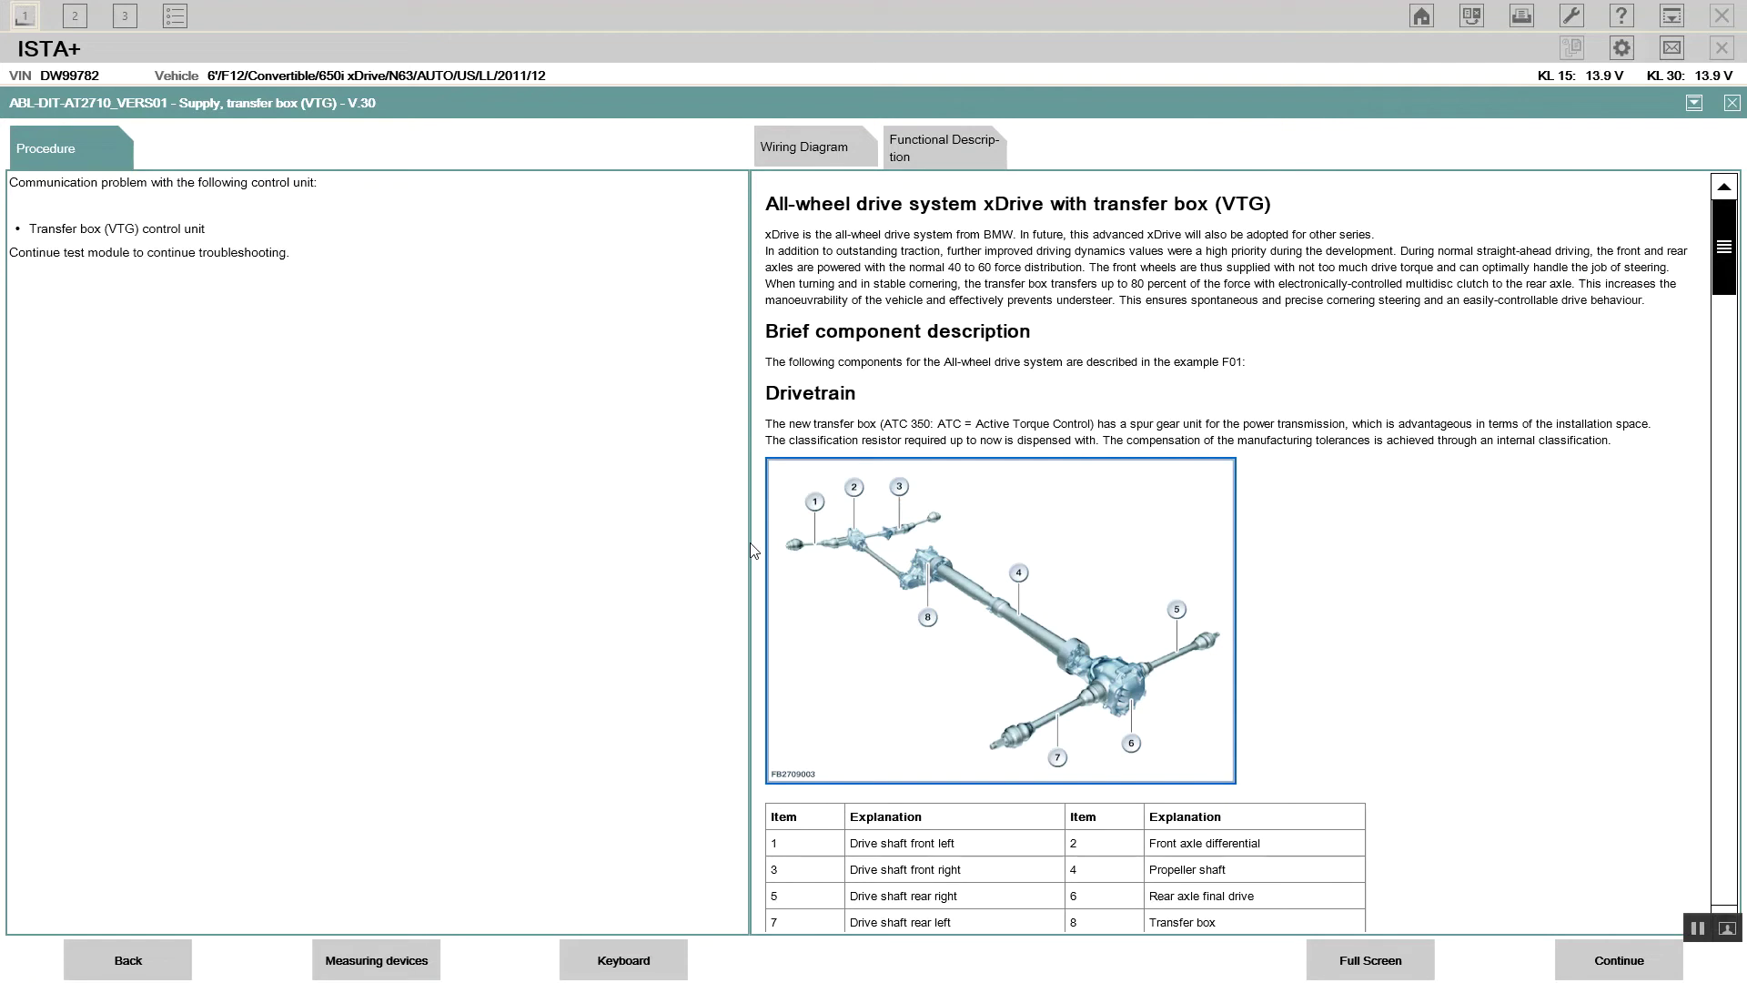
Step: Open the transfer box wiring diagram and examine the installation locations of fuse holder Z2 and fuses F138 and F178
left_click(809, 155)
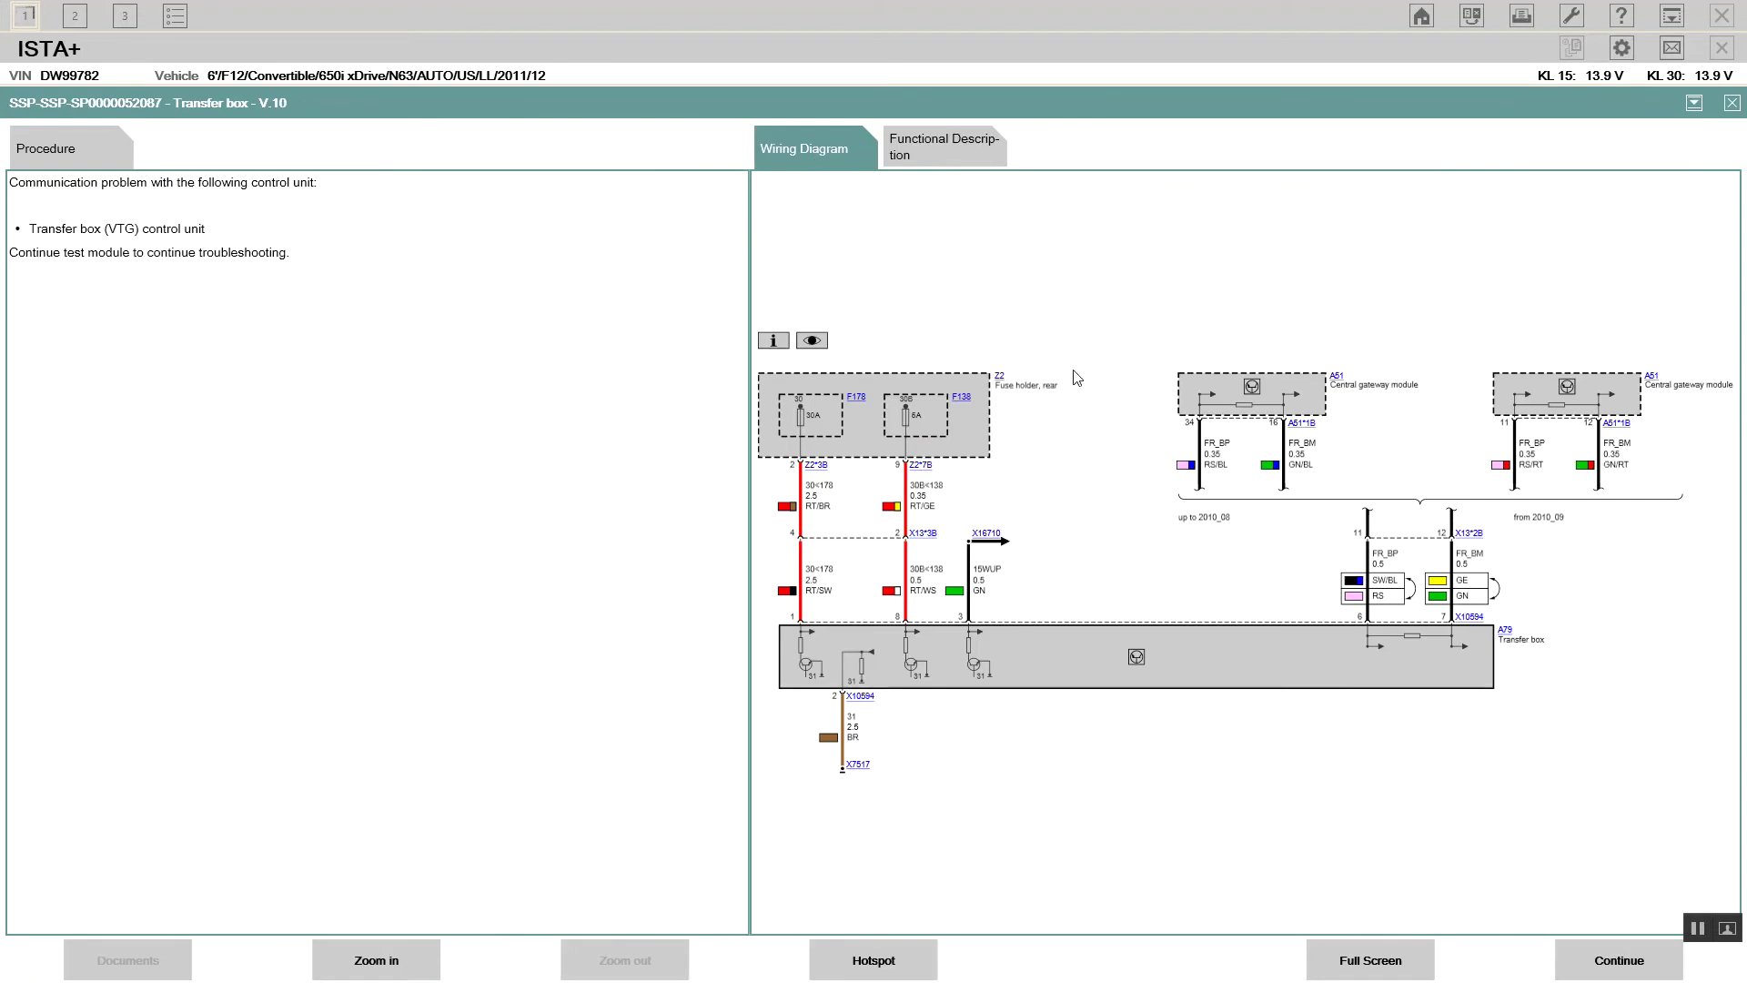
left_click(999, 378)
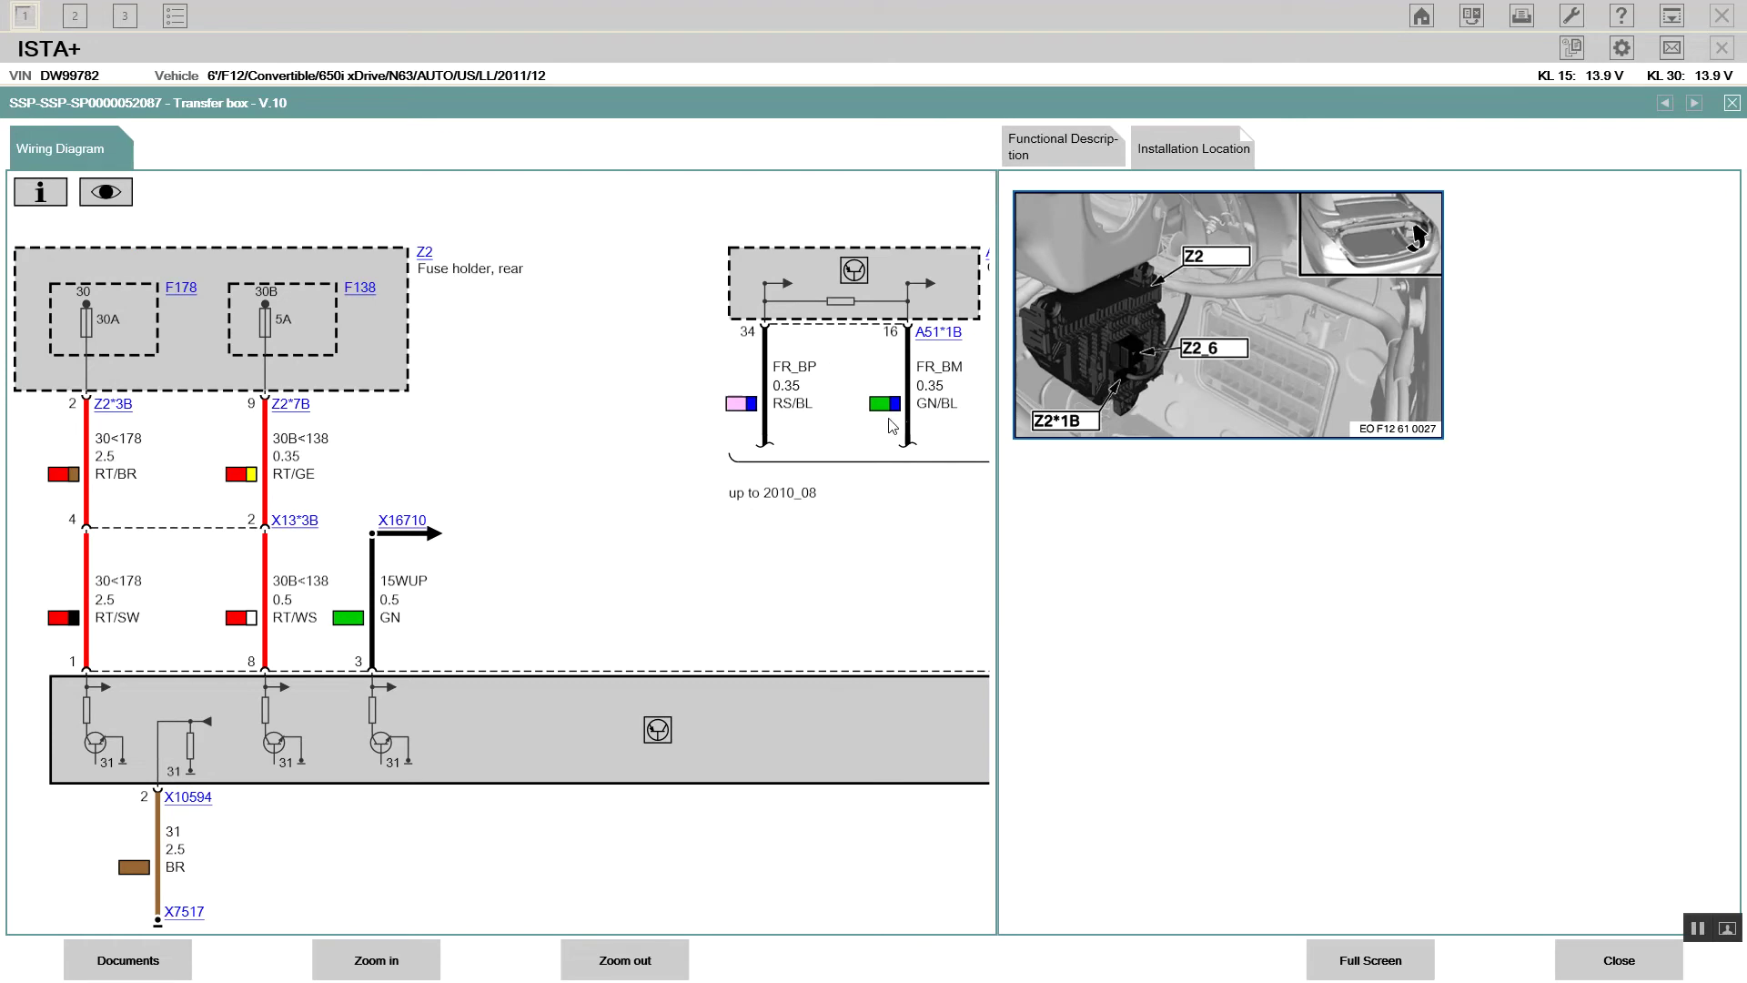
left_click(361, 296)
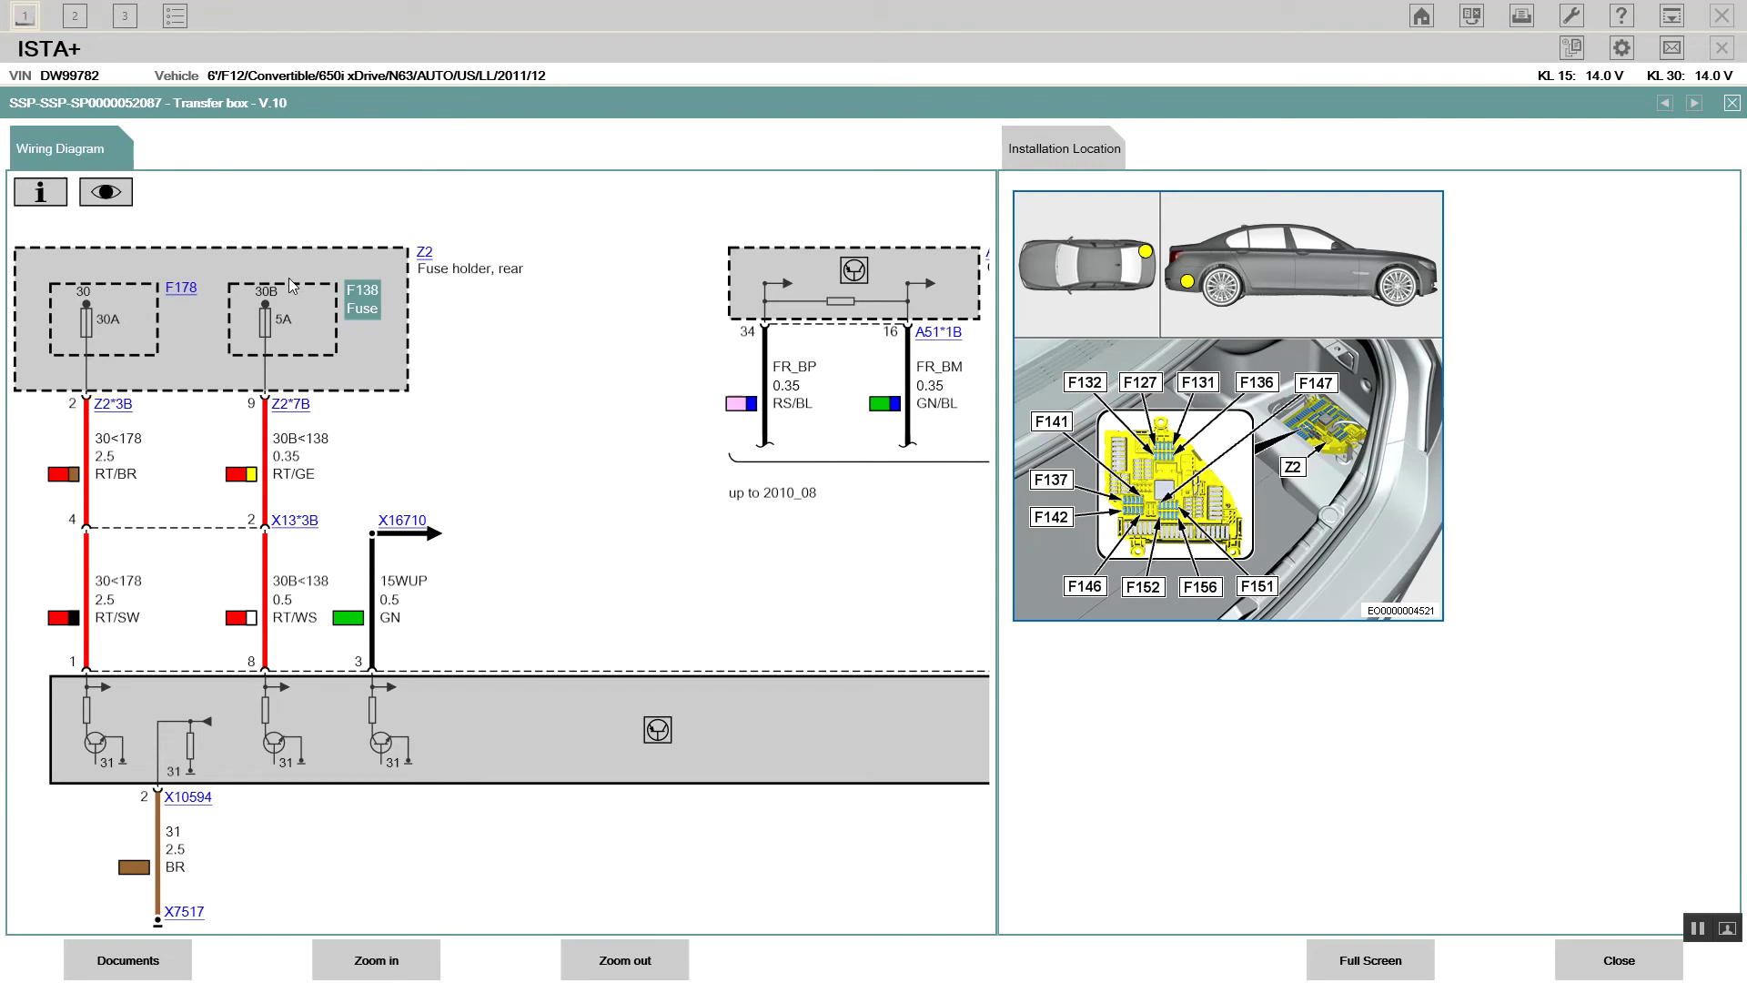
left_click(182, 288)
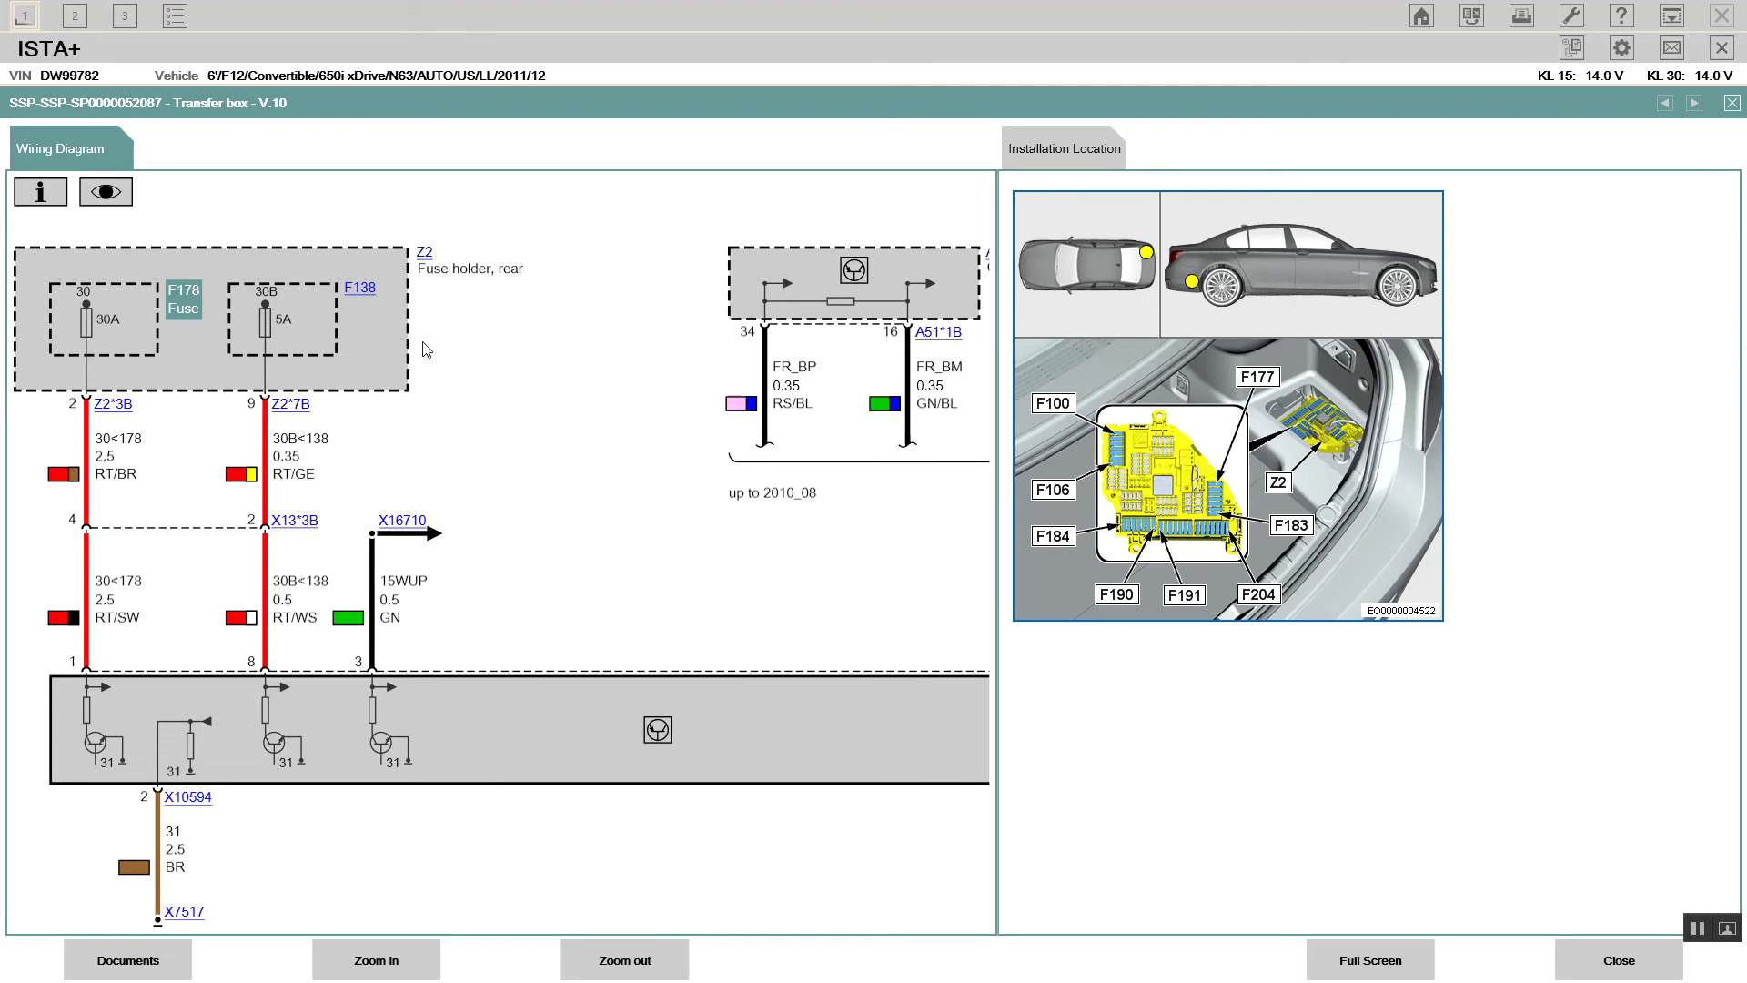
left_click(362, 290)
Step: View the full wiring diagram, check the location of X7517, and read the functional description of transfer box A79
left_click(1359, 964)
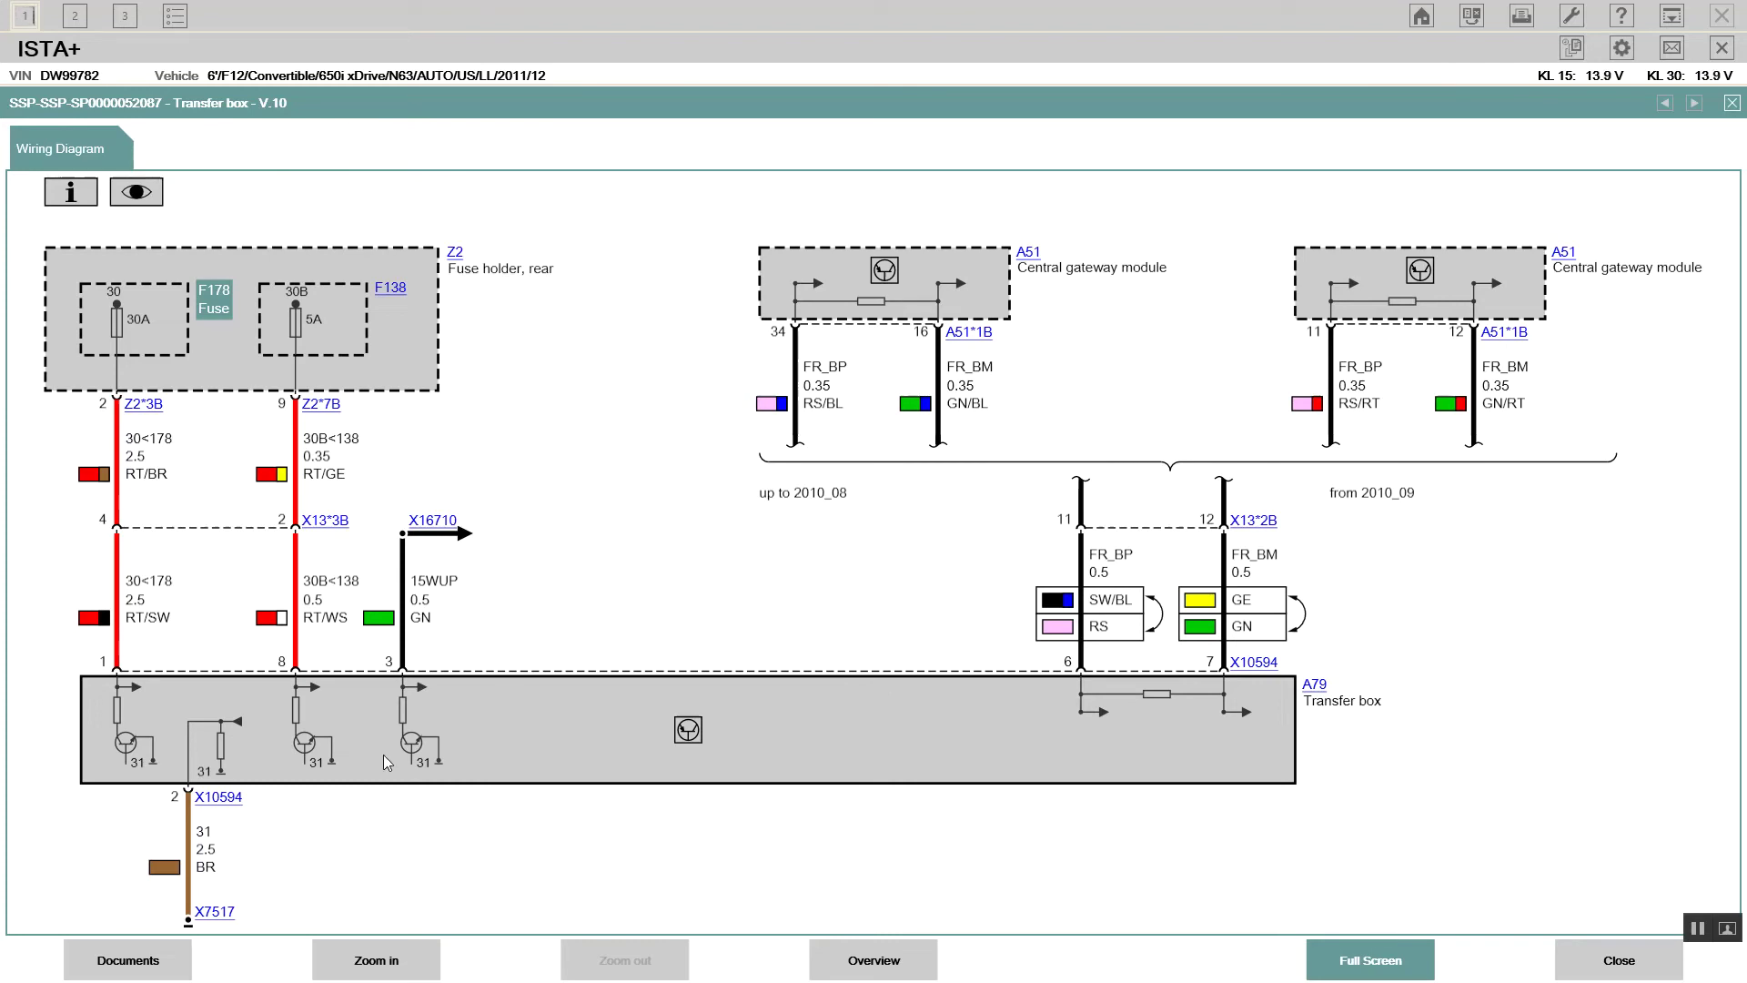
left_click(219, 914)
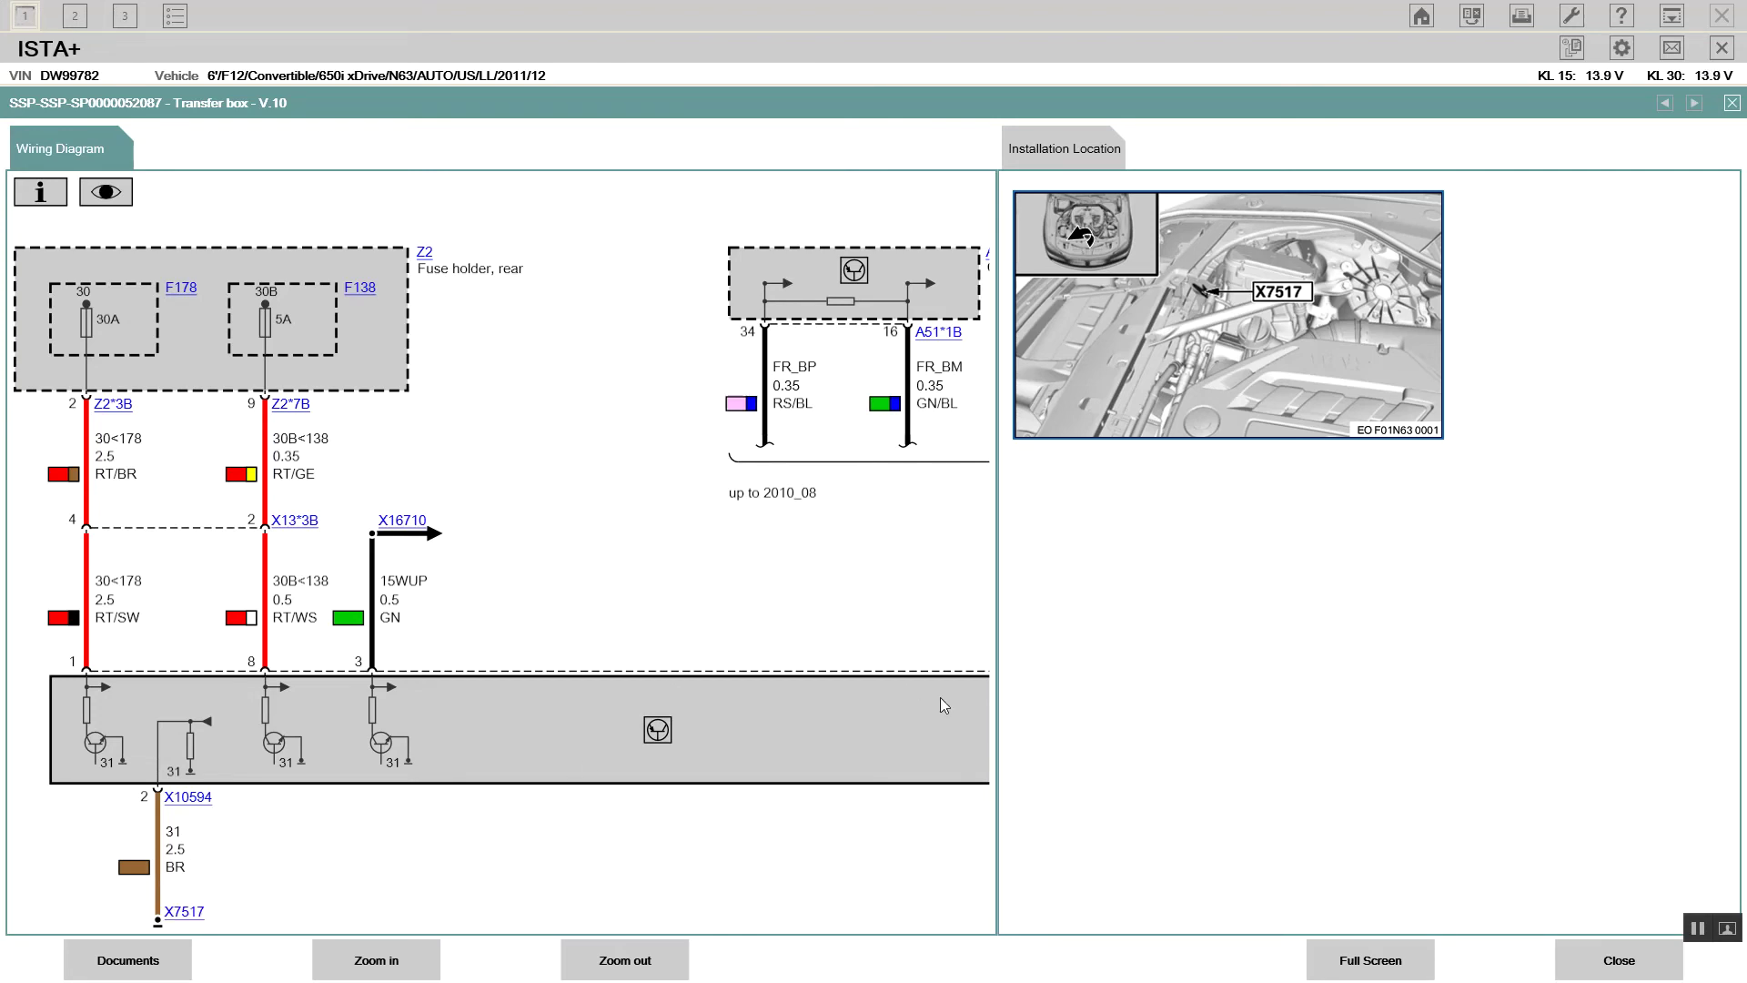
left_click(1374, 967)
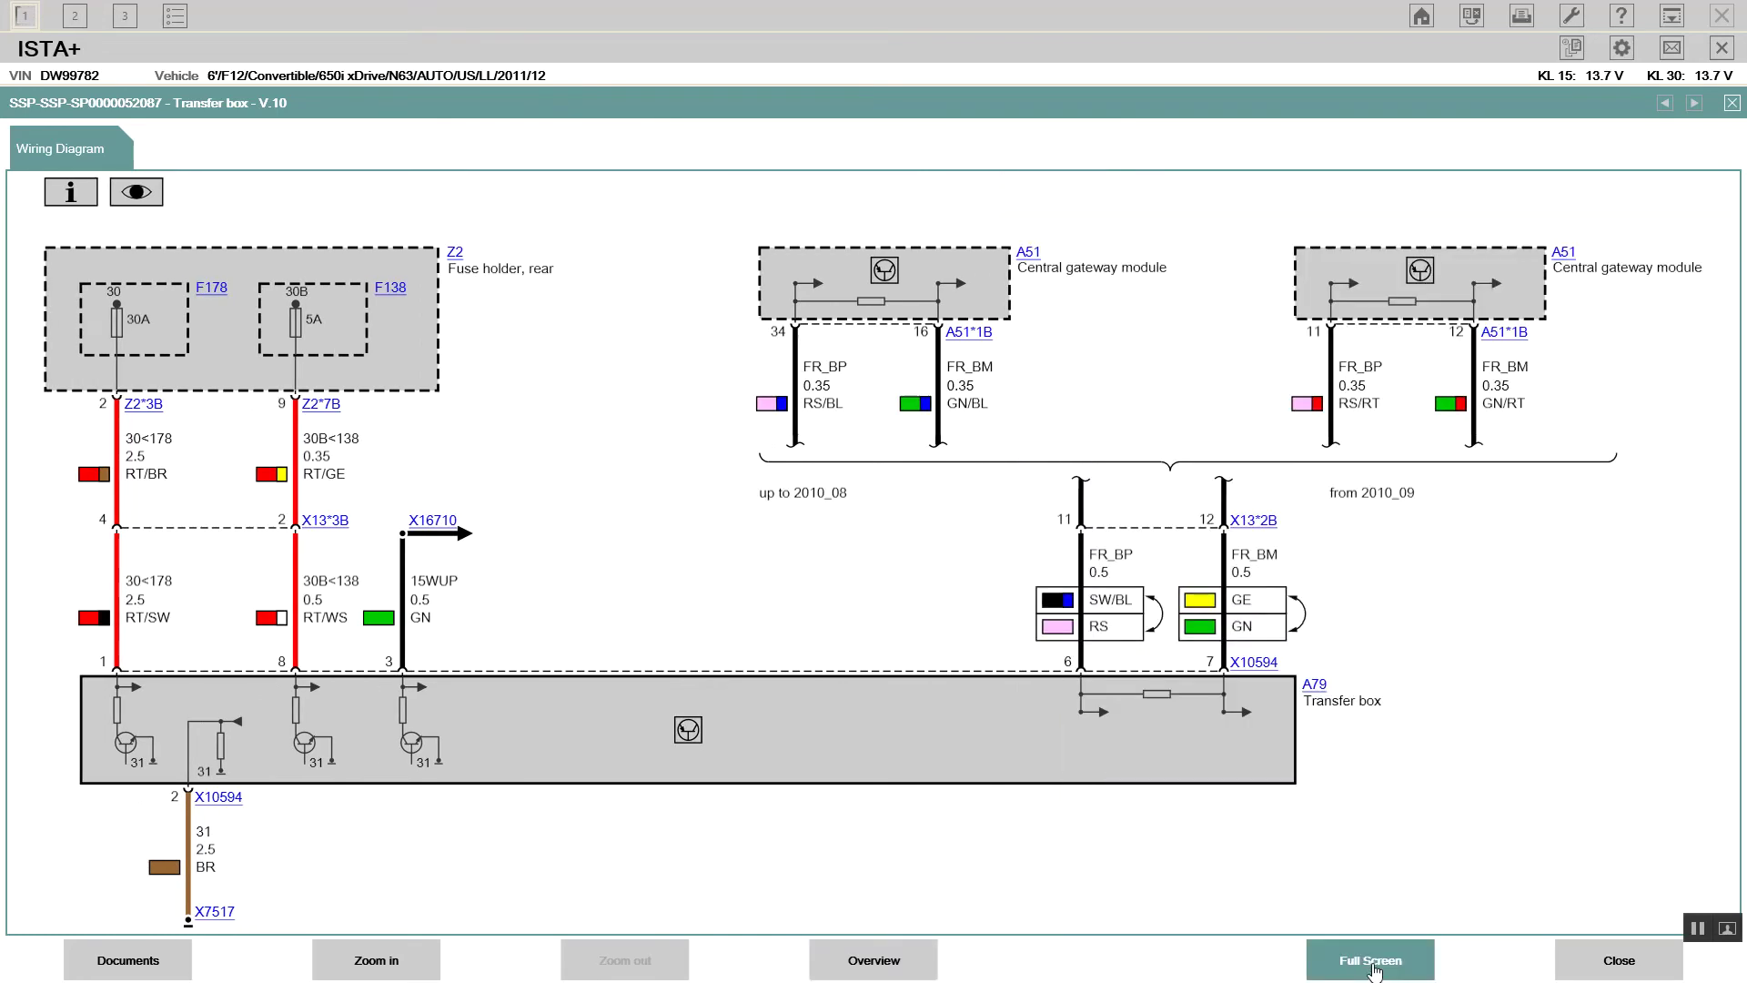
left_click(1319, 683)
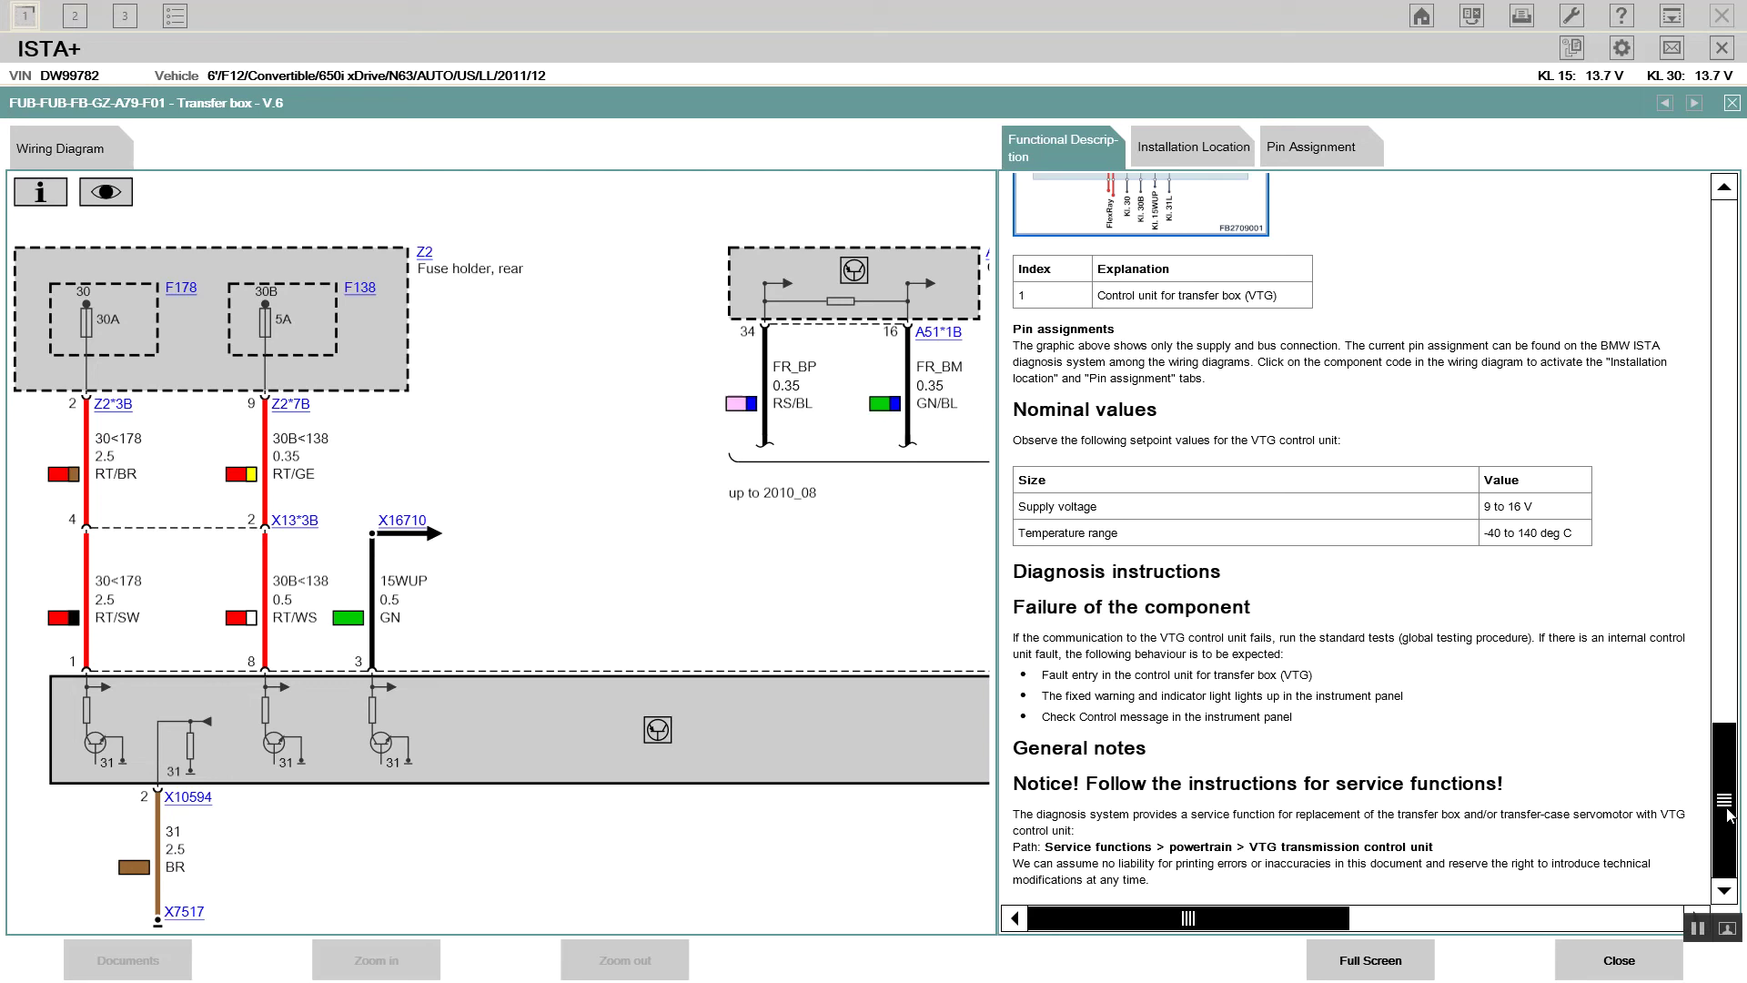
left_click_drag(1725, 812, 1723, 273)
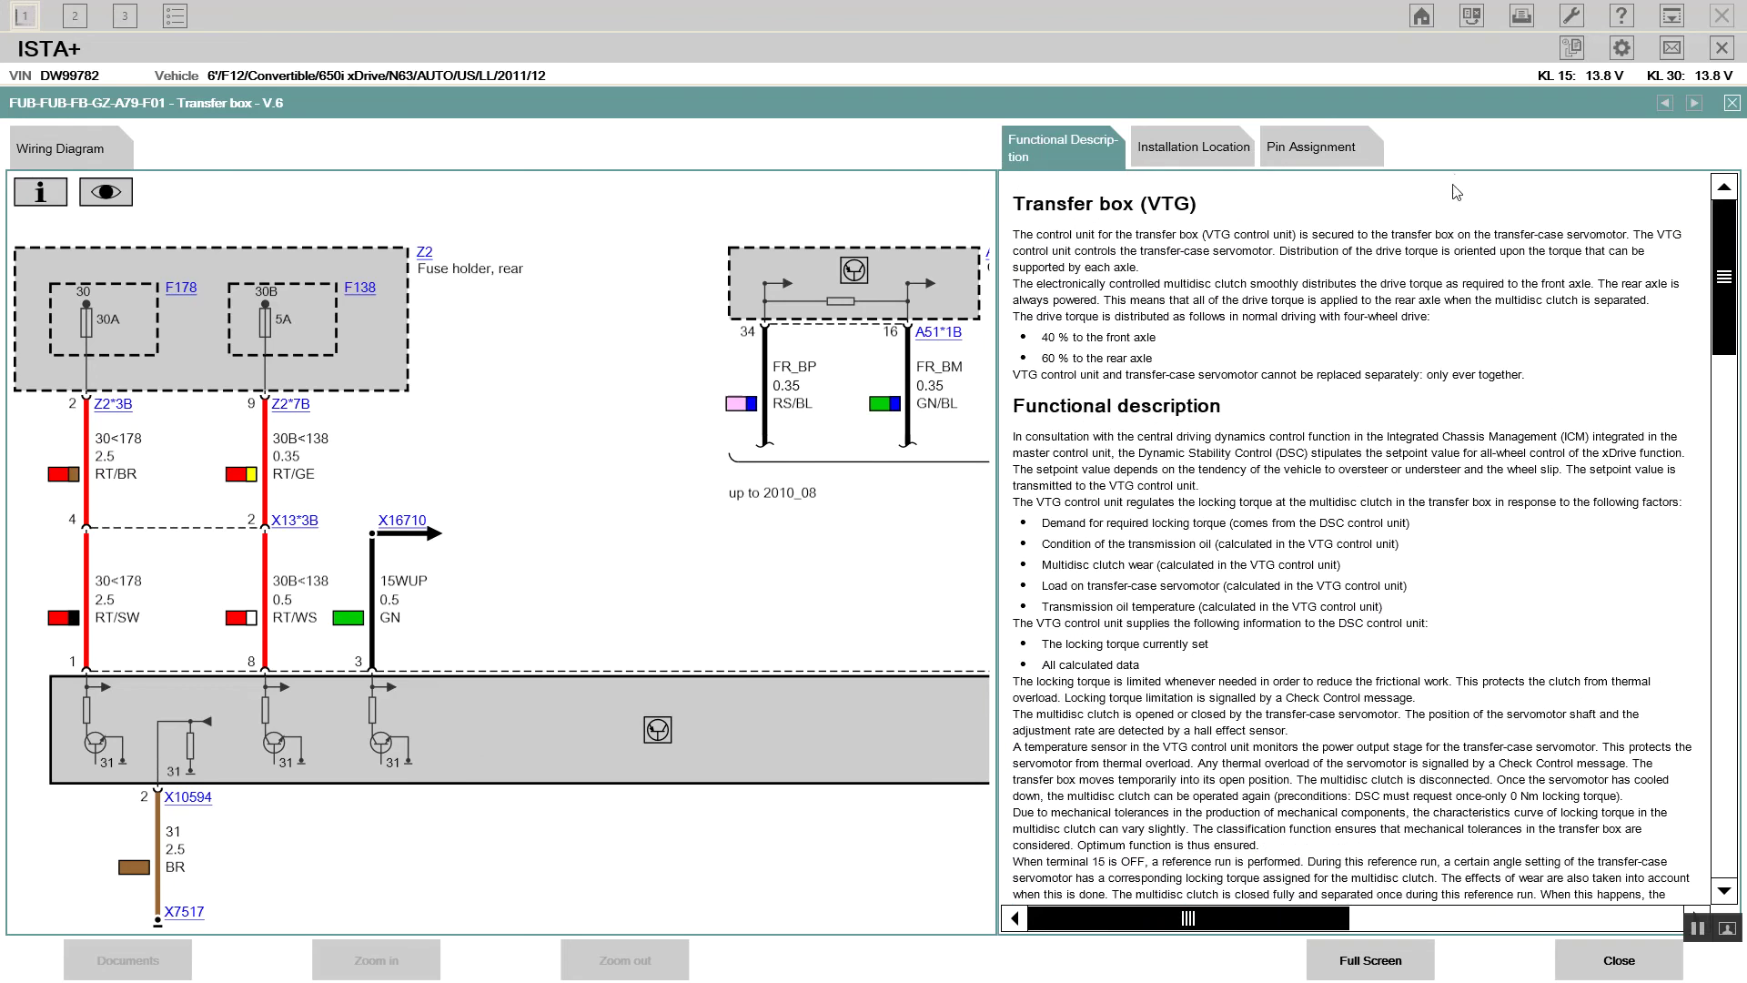
Step: Copy the heading "Transfer box (VTG)" from the functional description
triple_click(1098, 199)
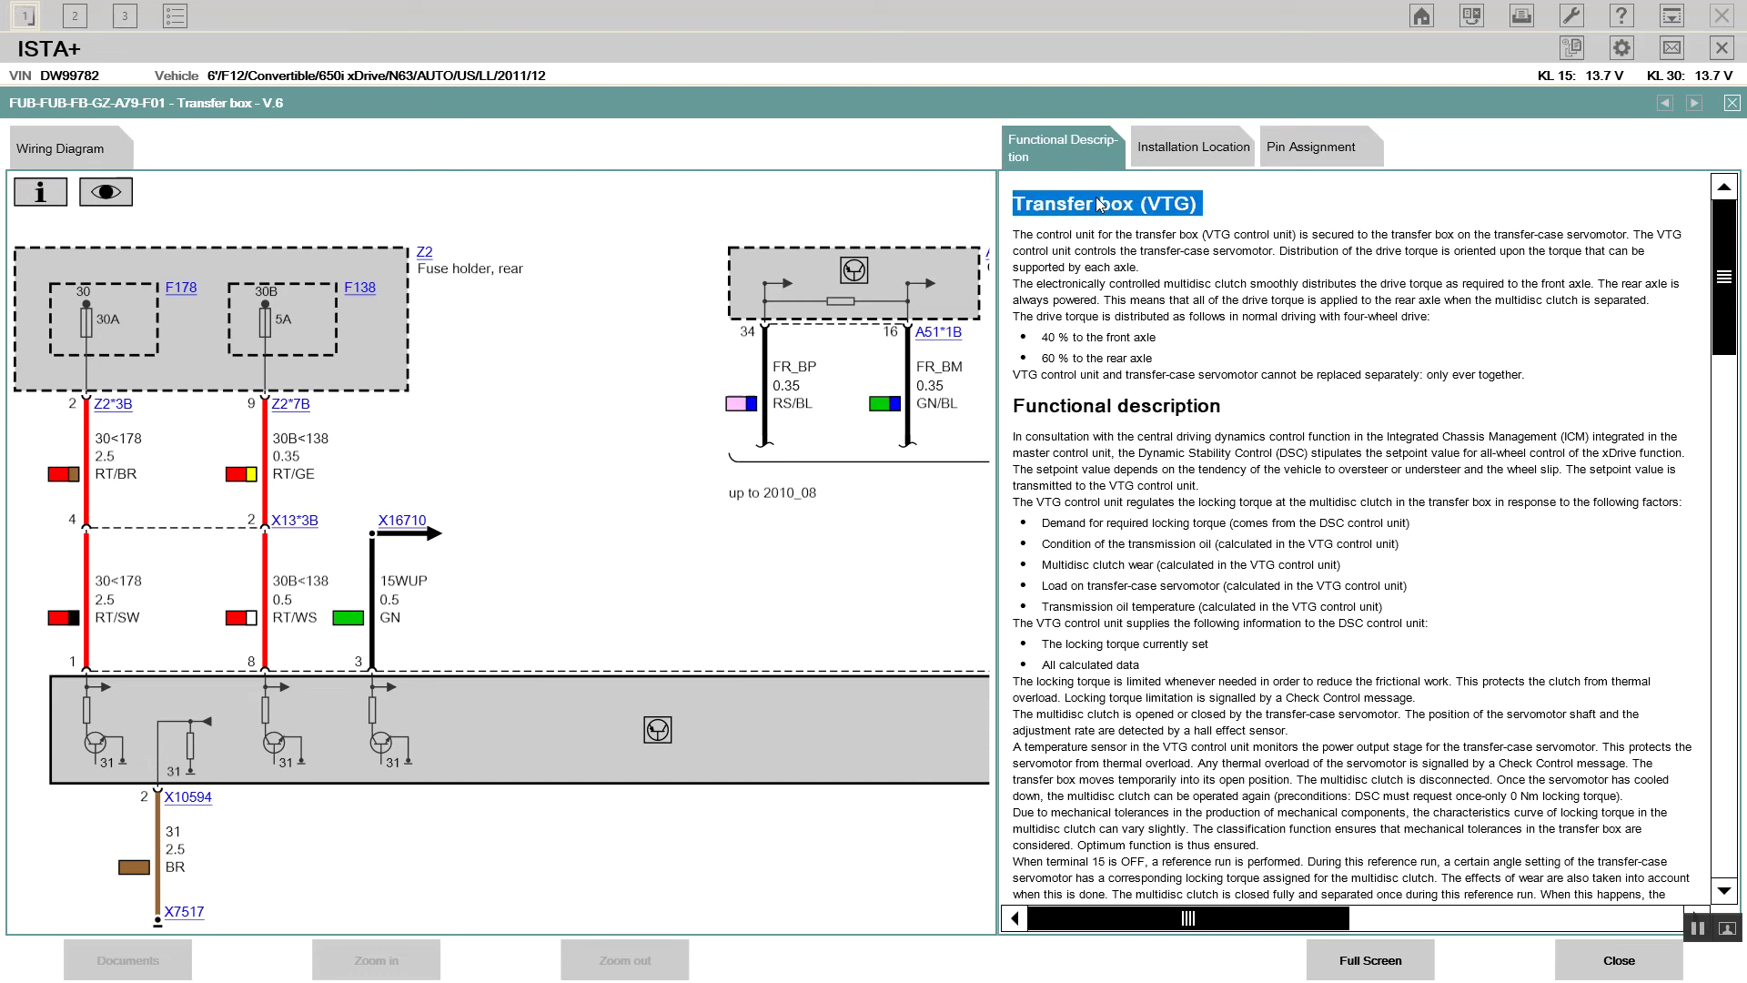
right_click(1098, 202)
left_click(1166, 232)
left_click(1377, 247)
Step: Print the transfer box functional description as a document from the default printer and save it as the PDF "Transfer box (VTG)"
left_click(1521, 15)
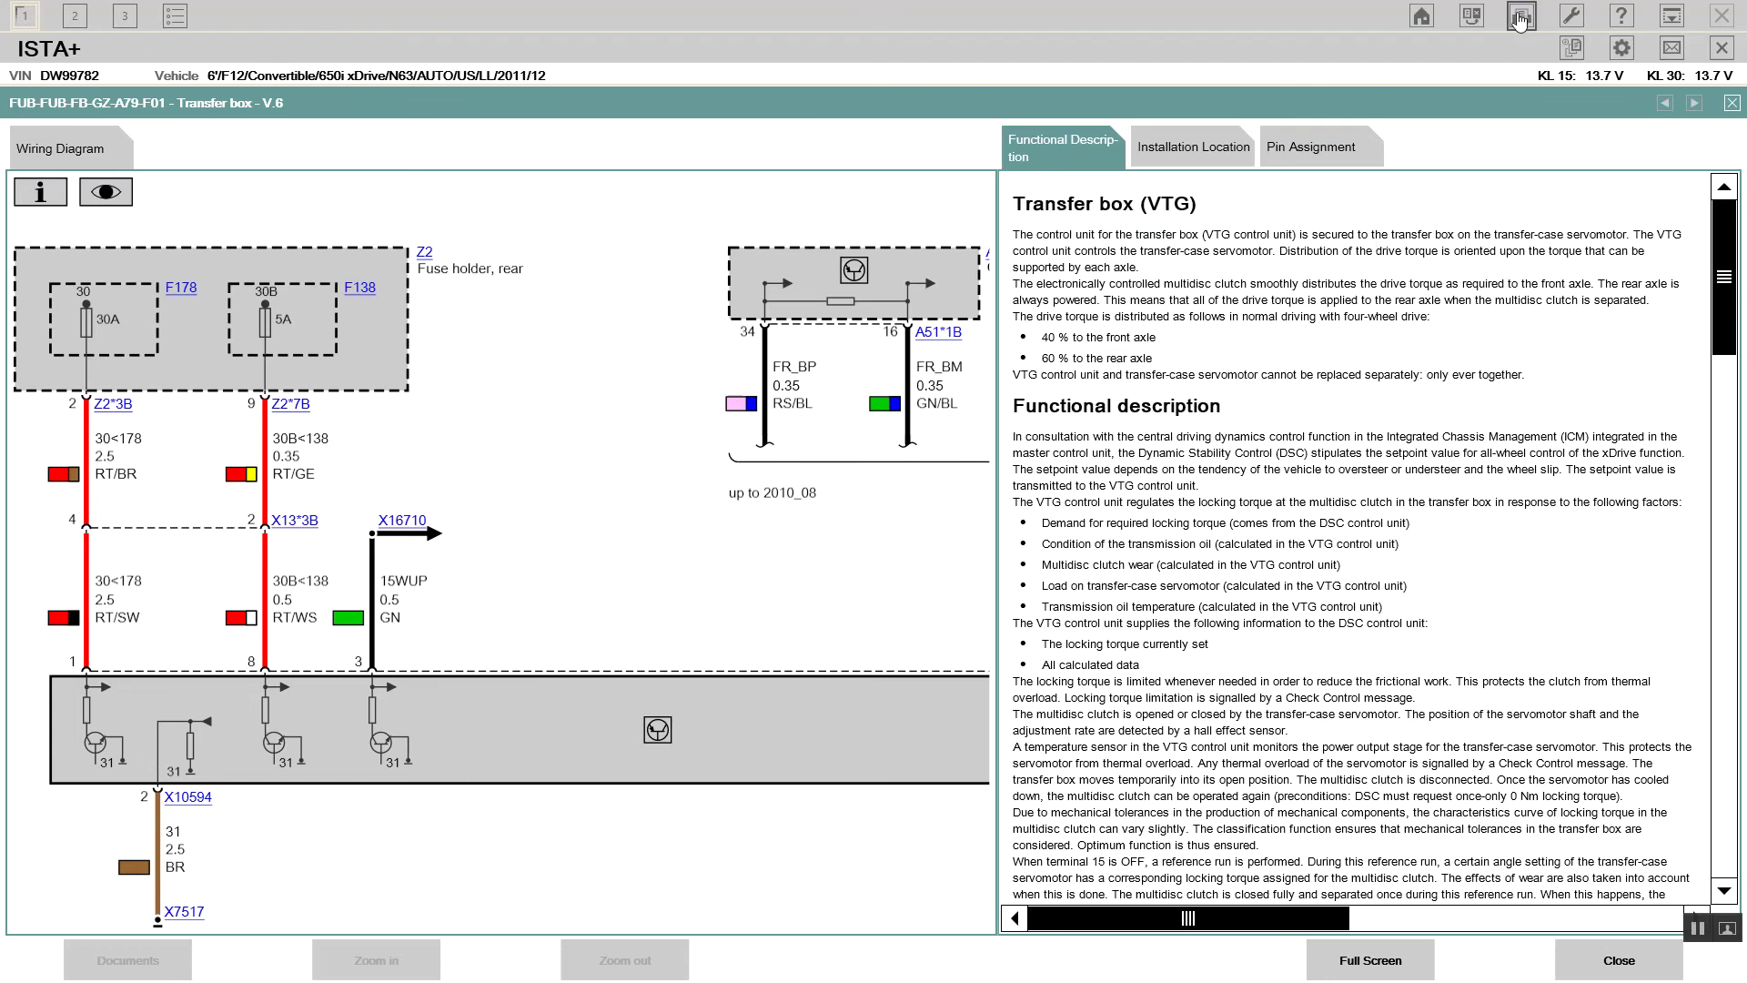
left_click(812, 475)
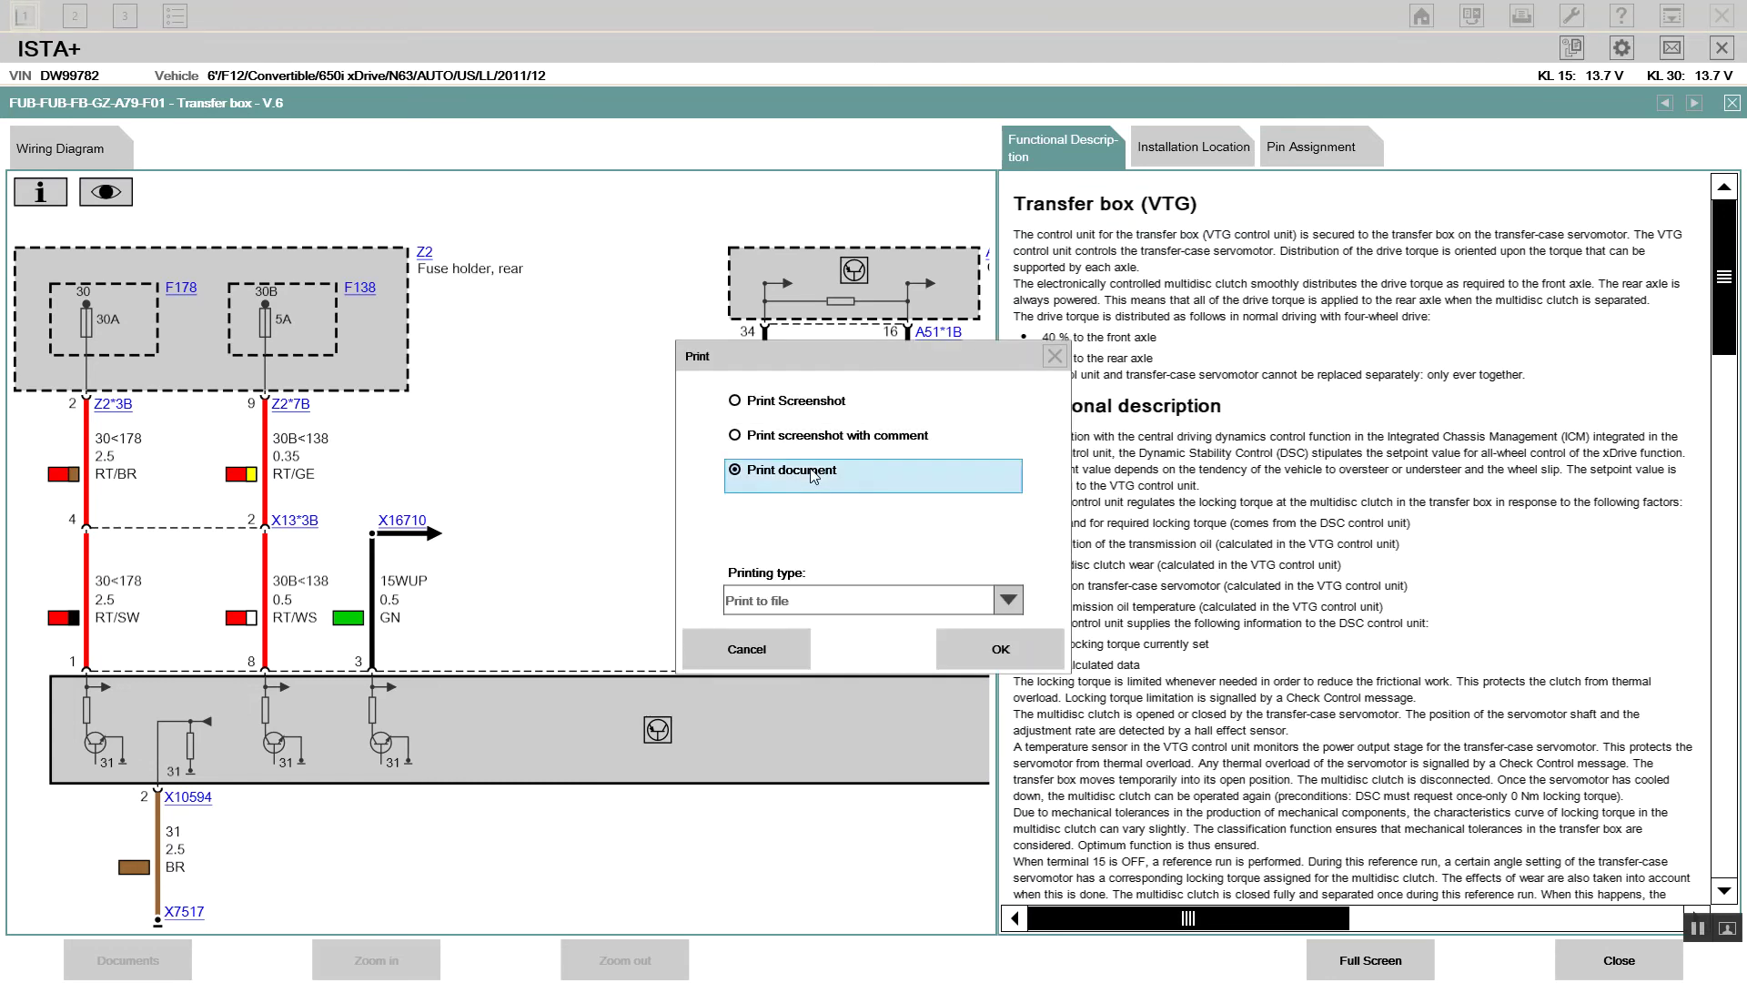
left_click(1010, 598)
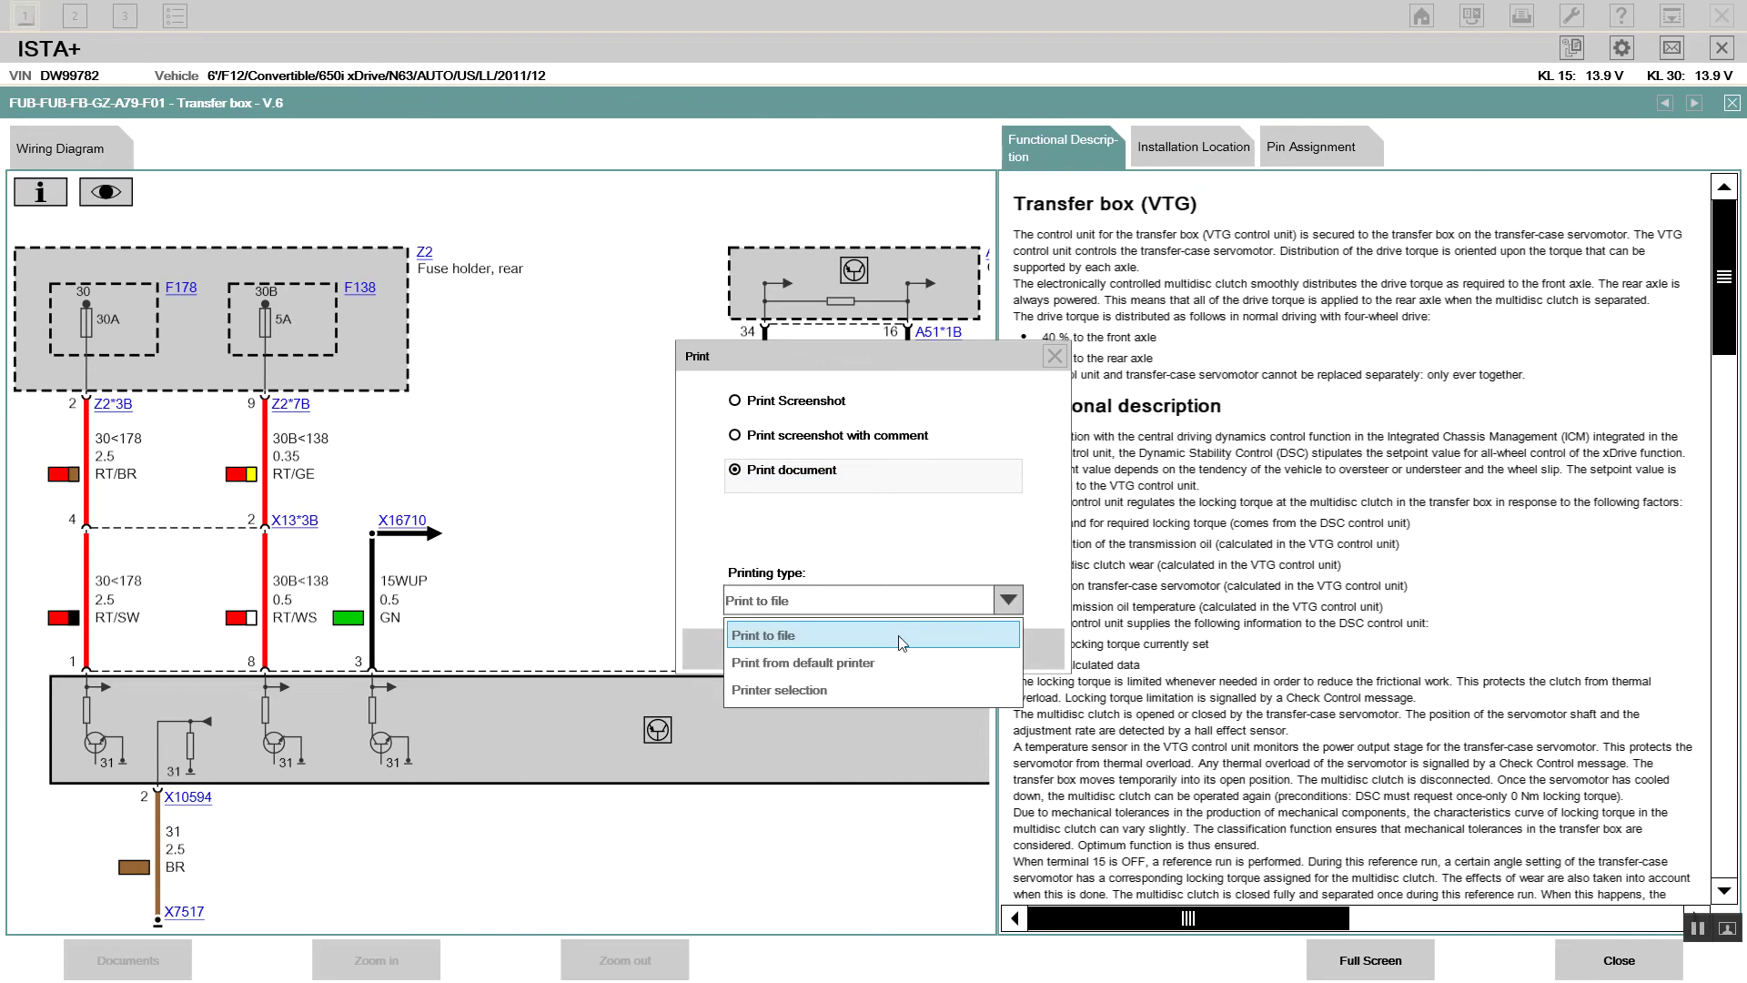
left_click(816, 664)
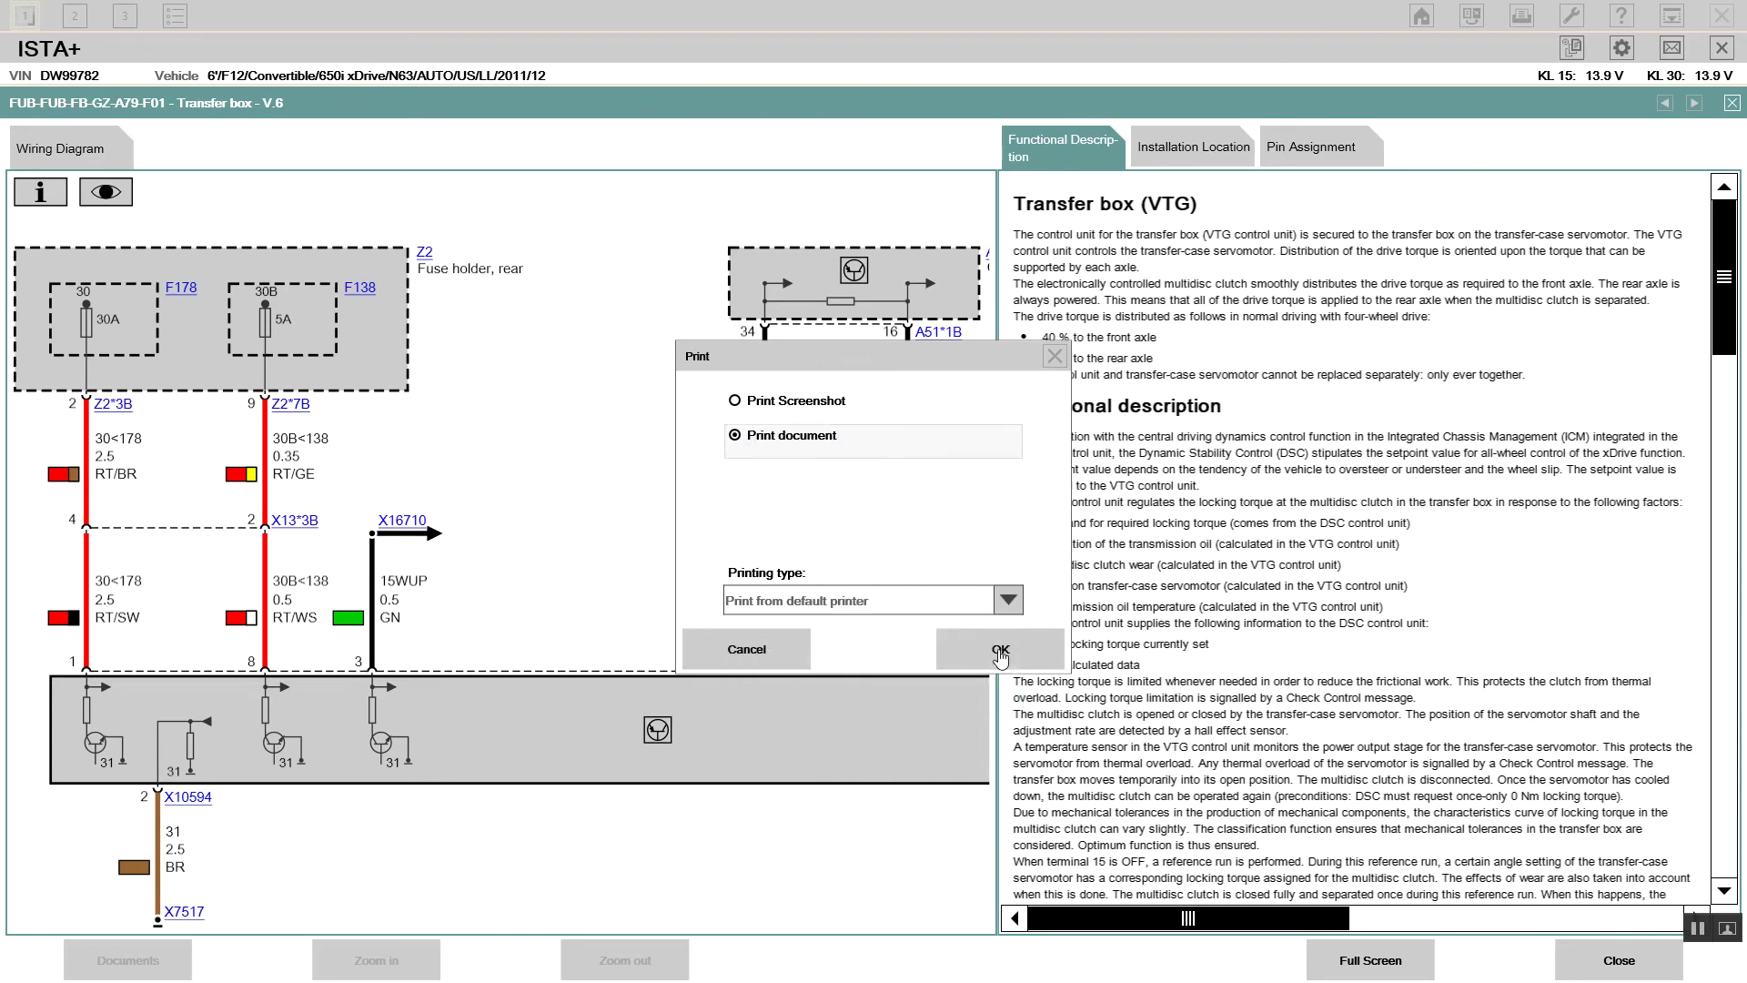
left_click(1001, 652)
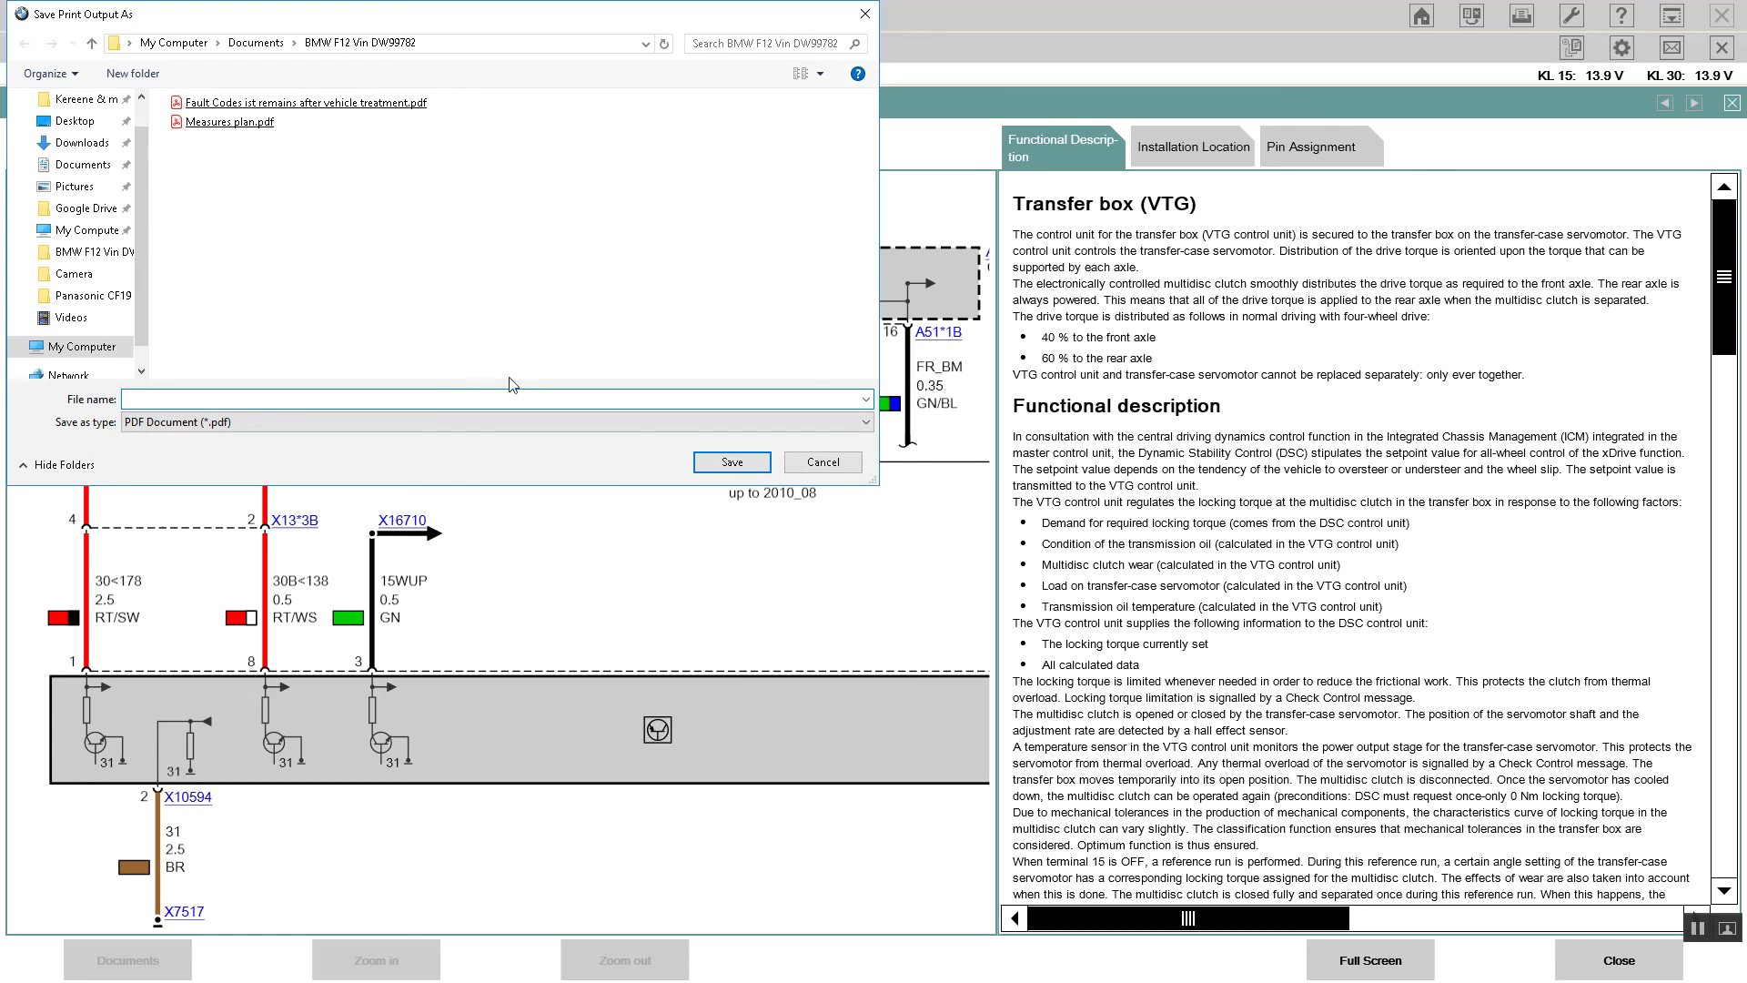
right_click(475, 405)
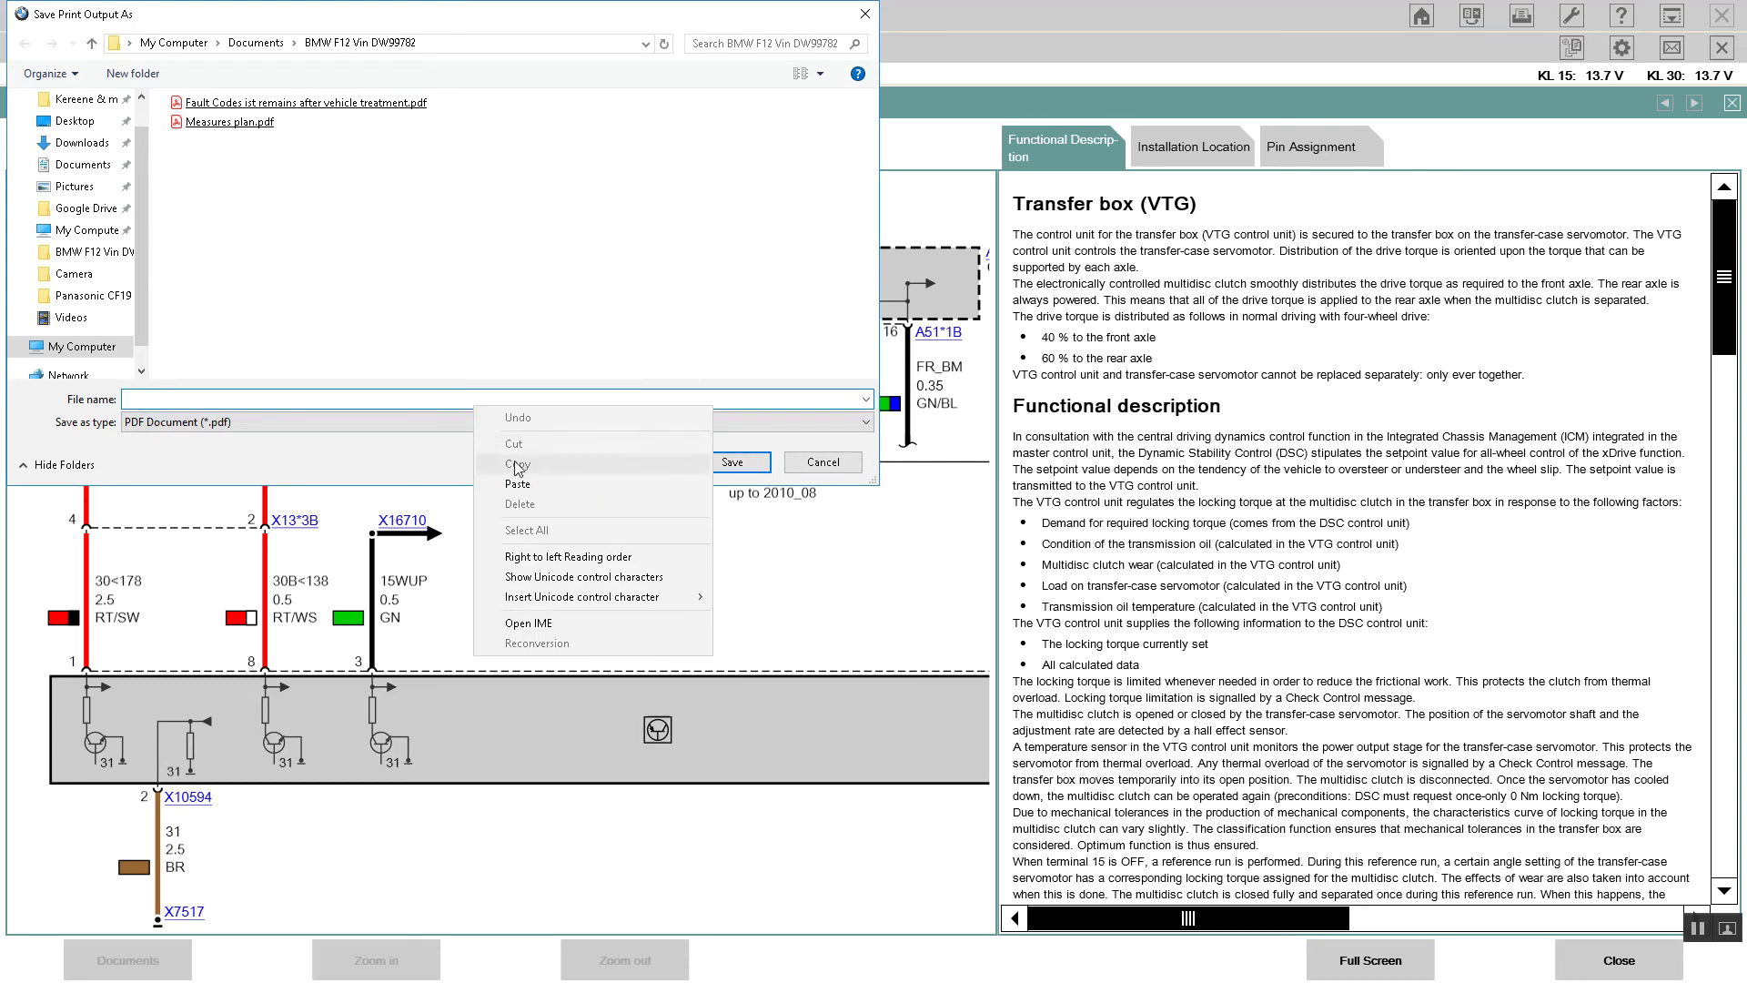
left_click(523, 484)
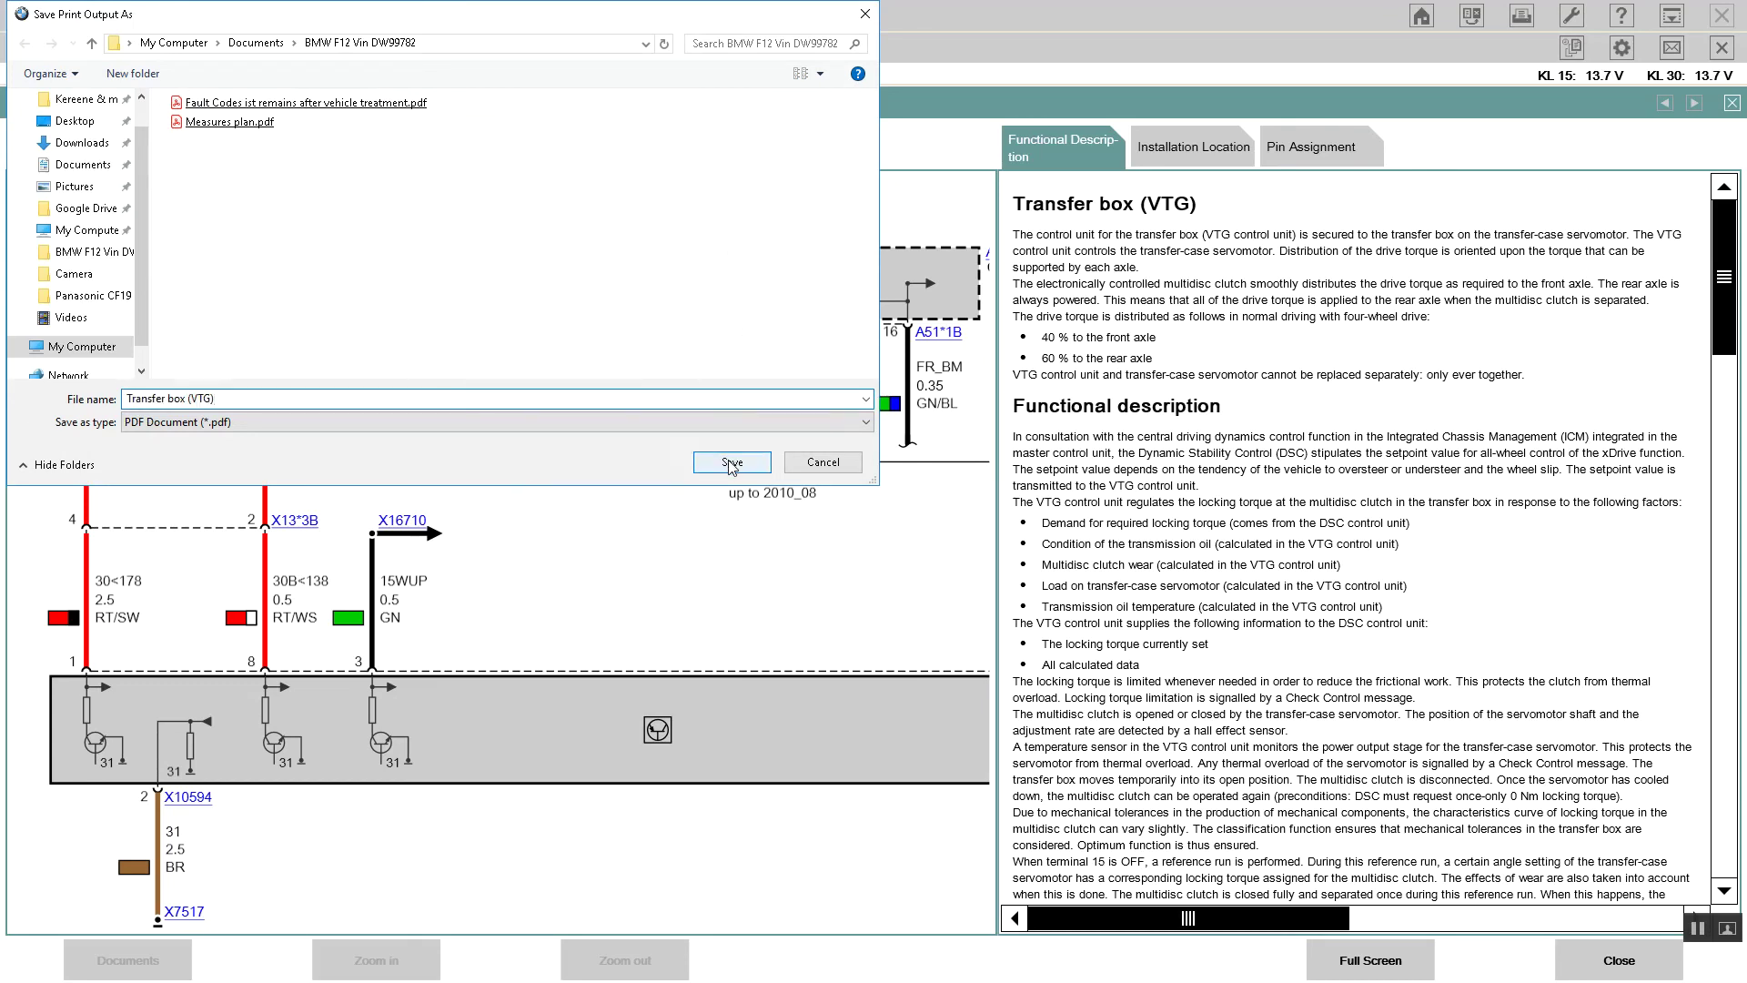
left_click(731, 466)
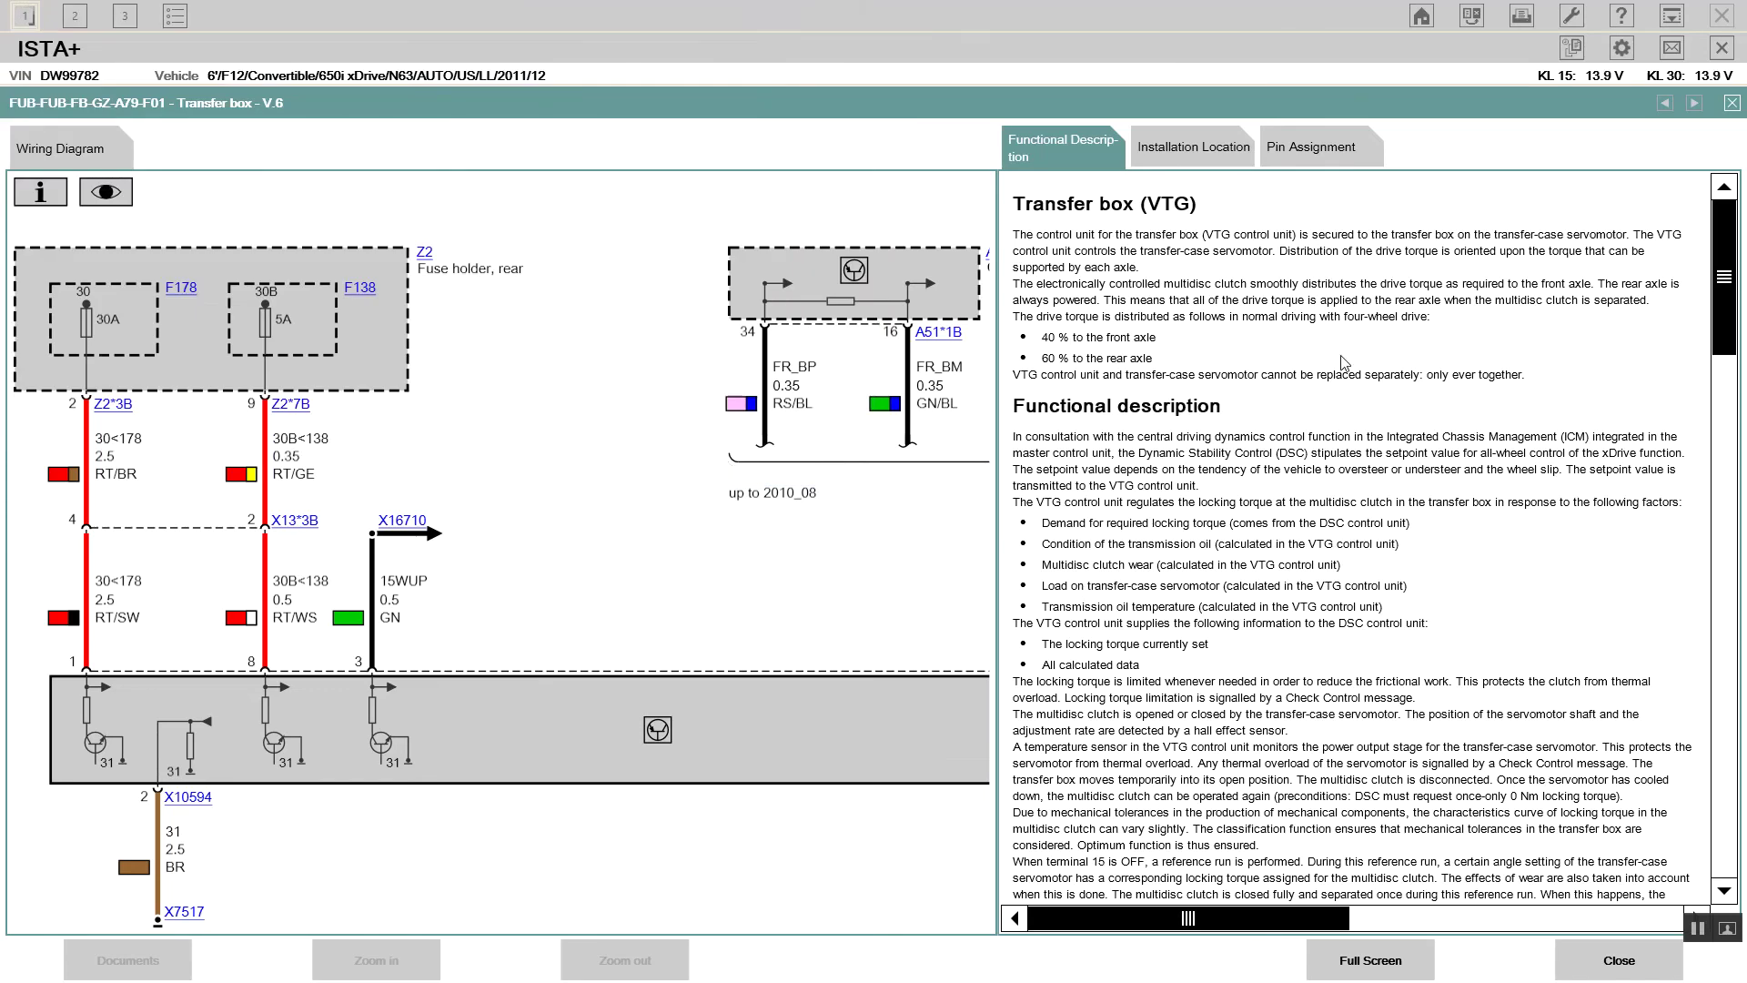
Step: Show the installation location of A79/X10594 and print the document from the default printer to a PDF named "vtg picture location"
left_click(1177, 152)
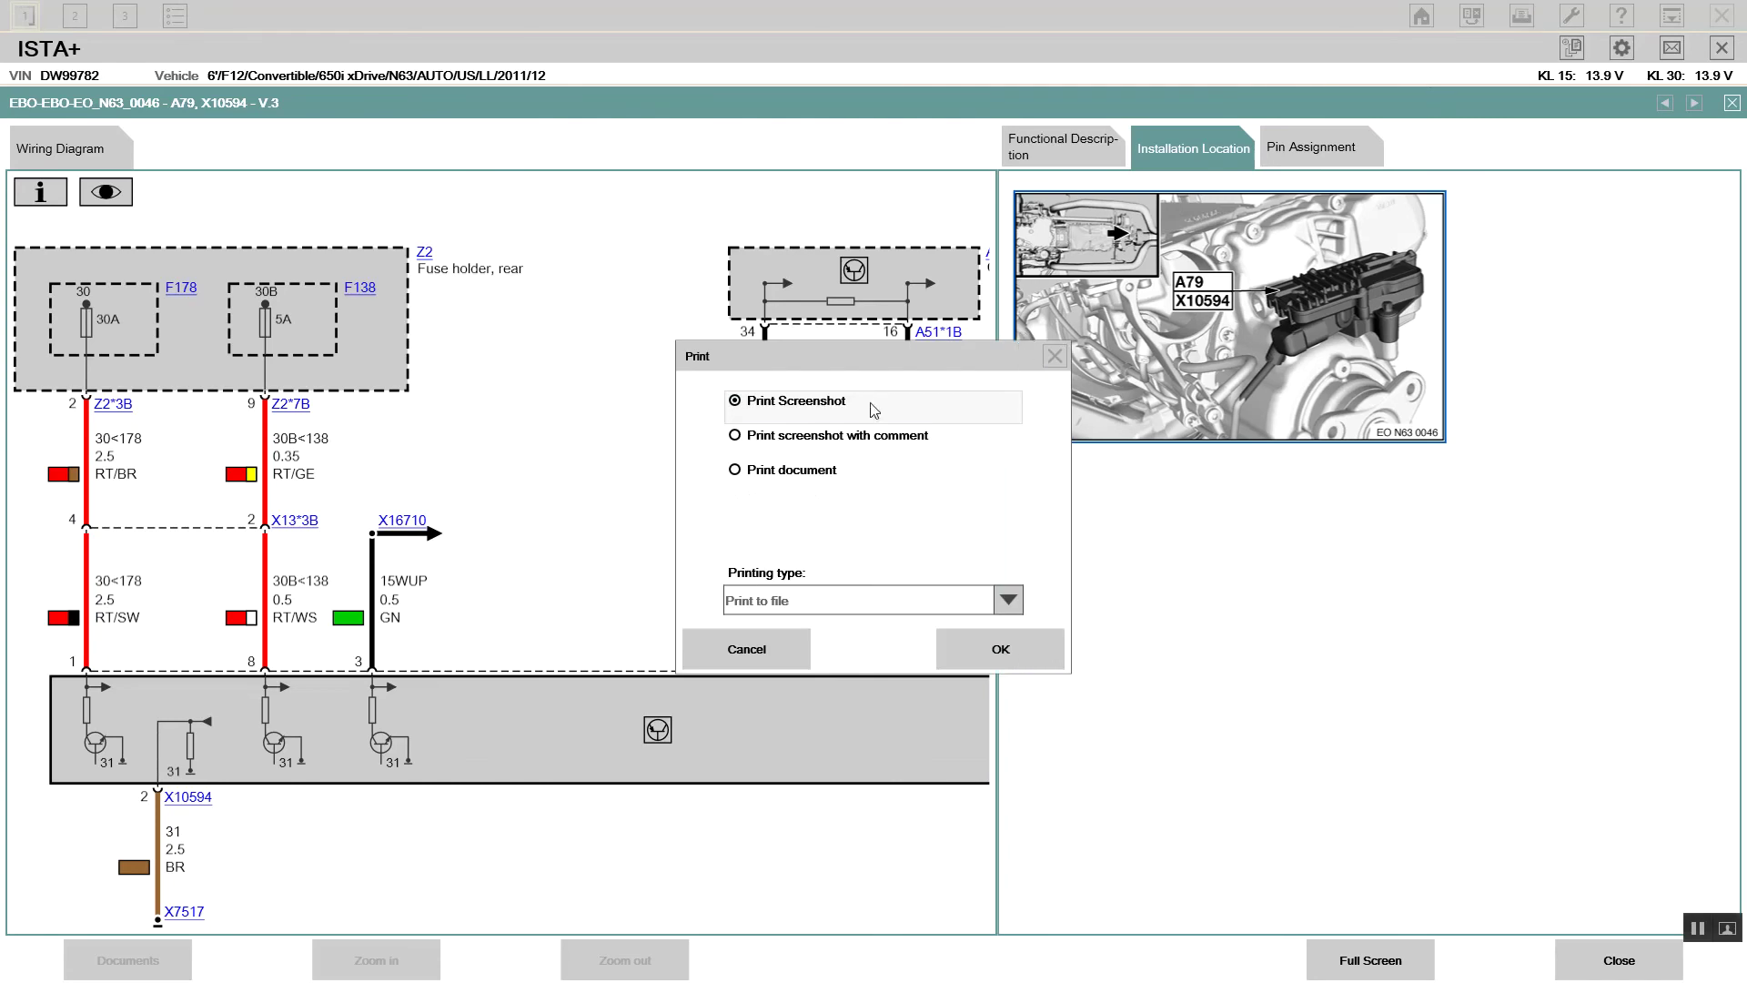
left_click(800, 474)
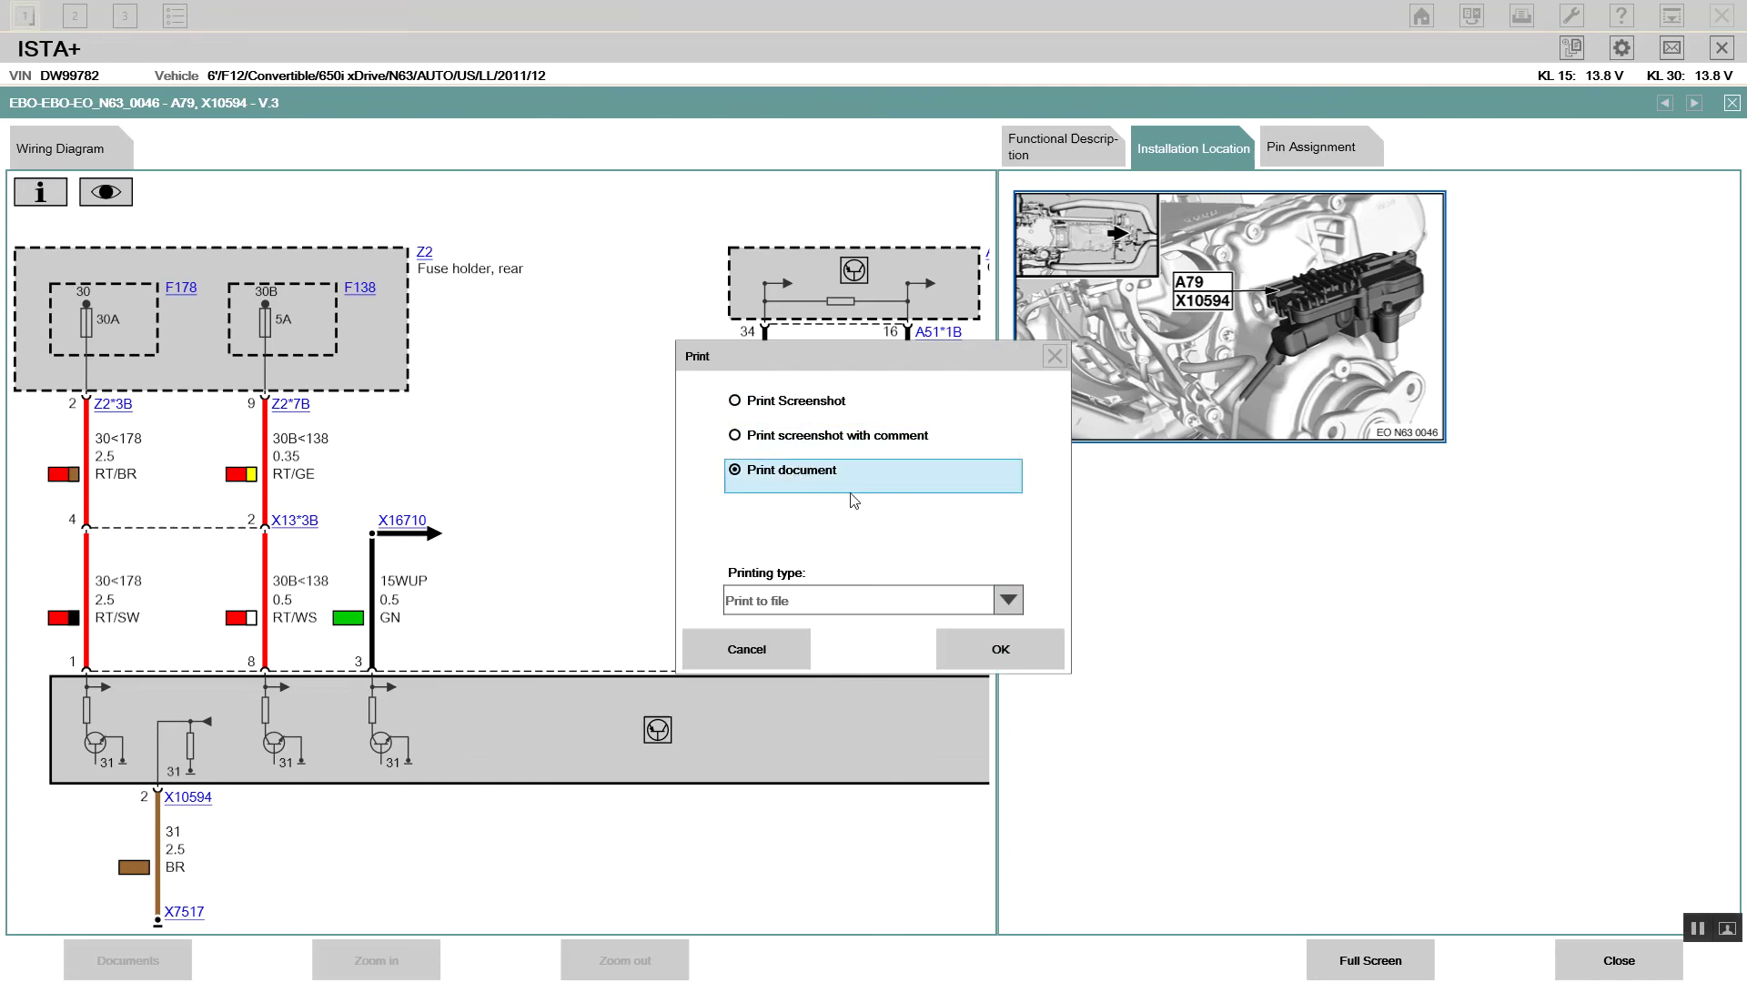
left_click(1003, 606)
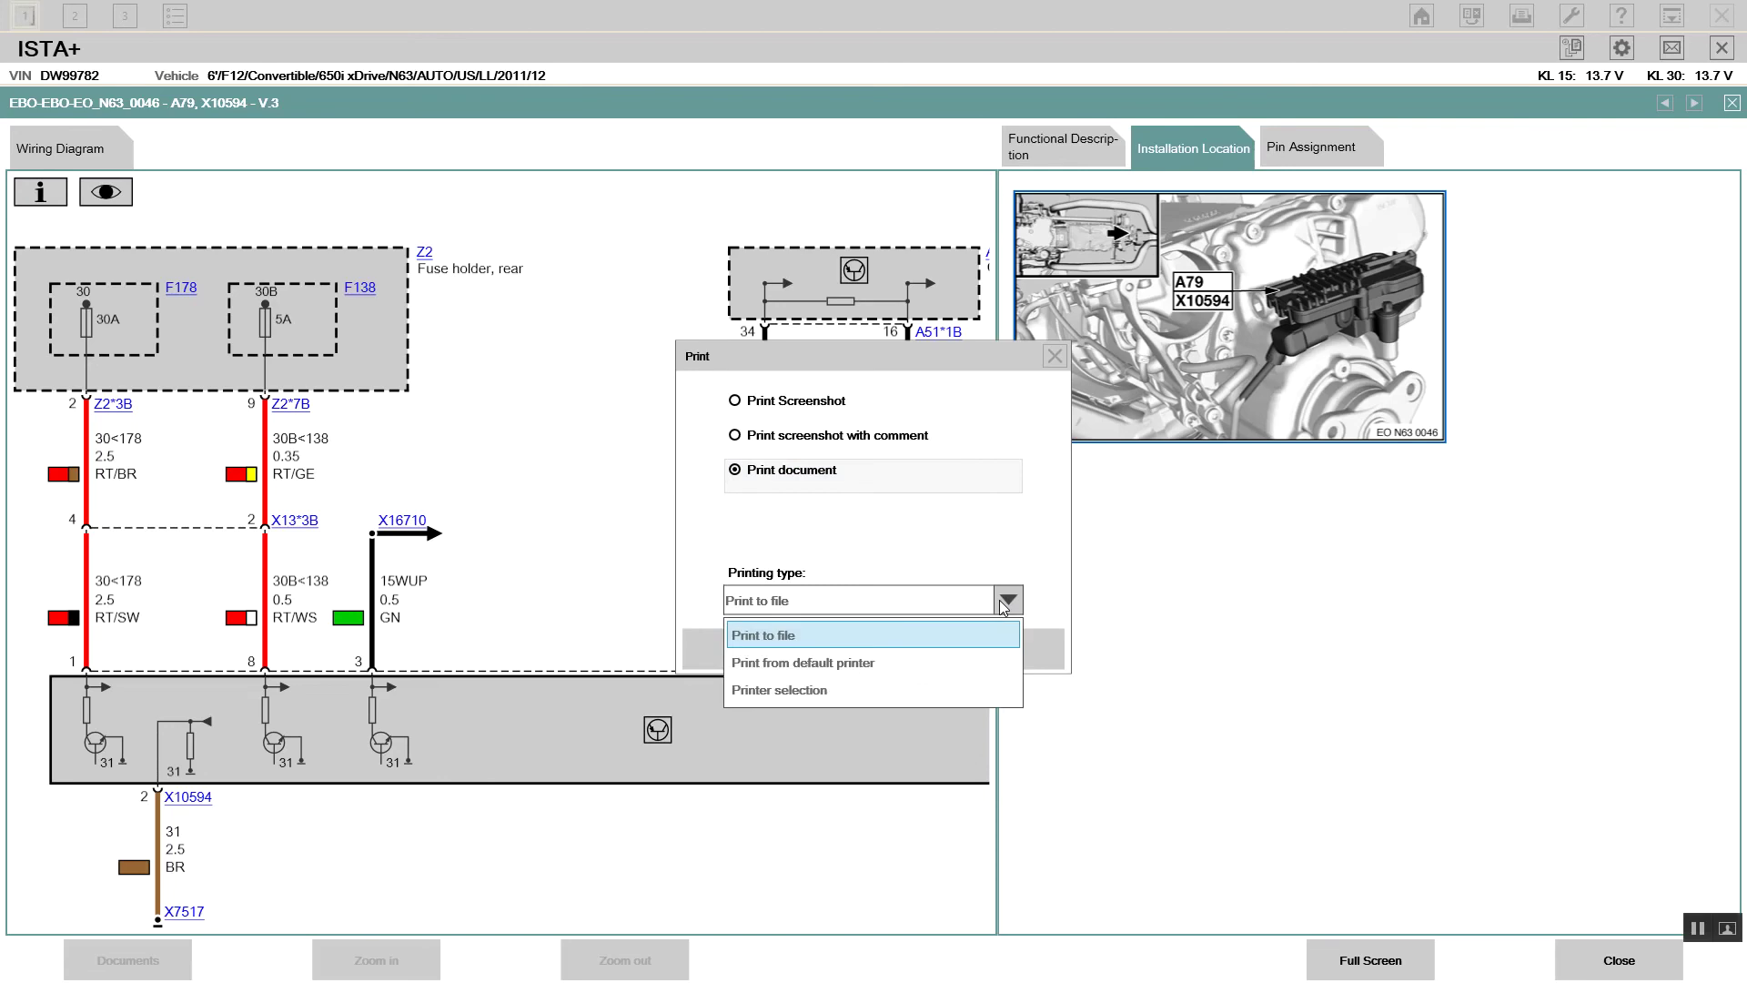
left_click(881, 665)
left_click(990, 652)
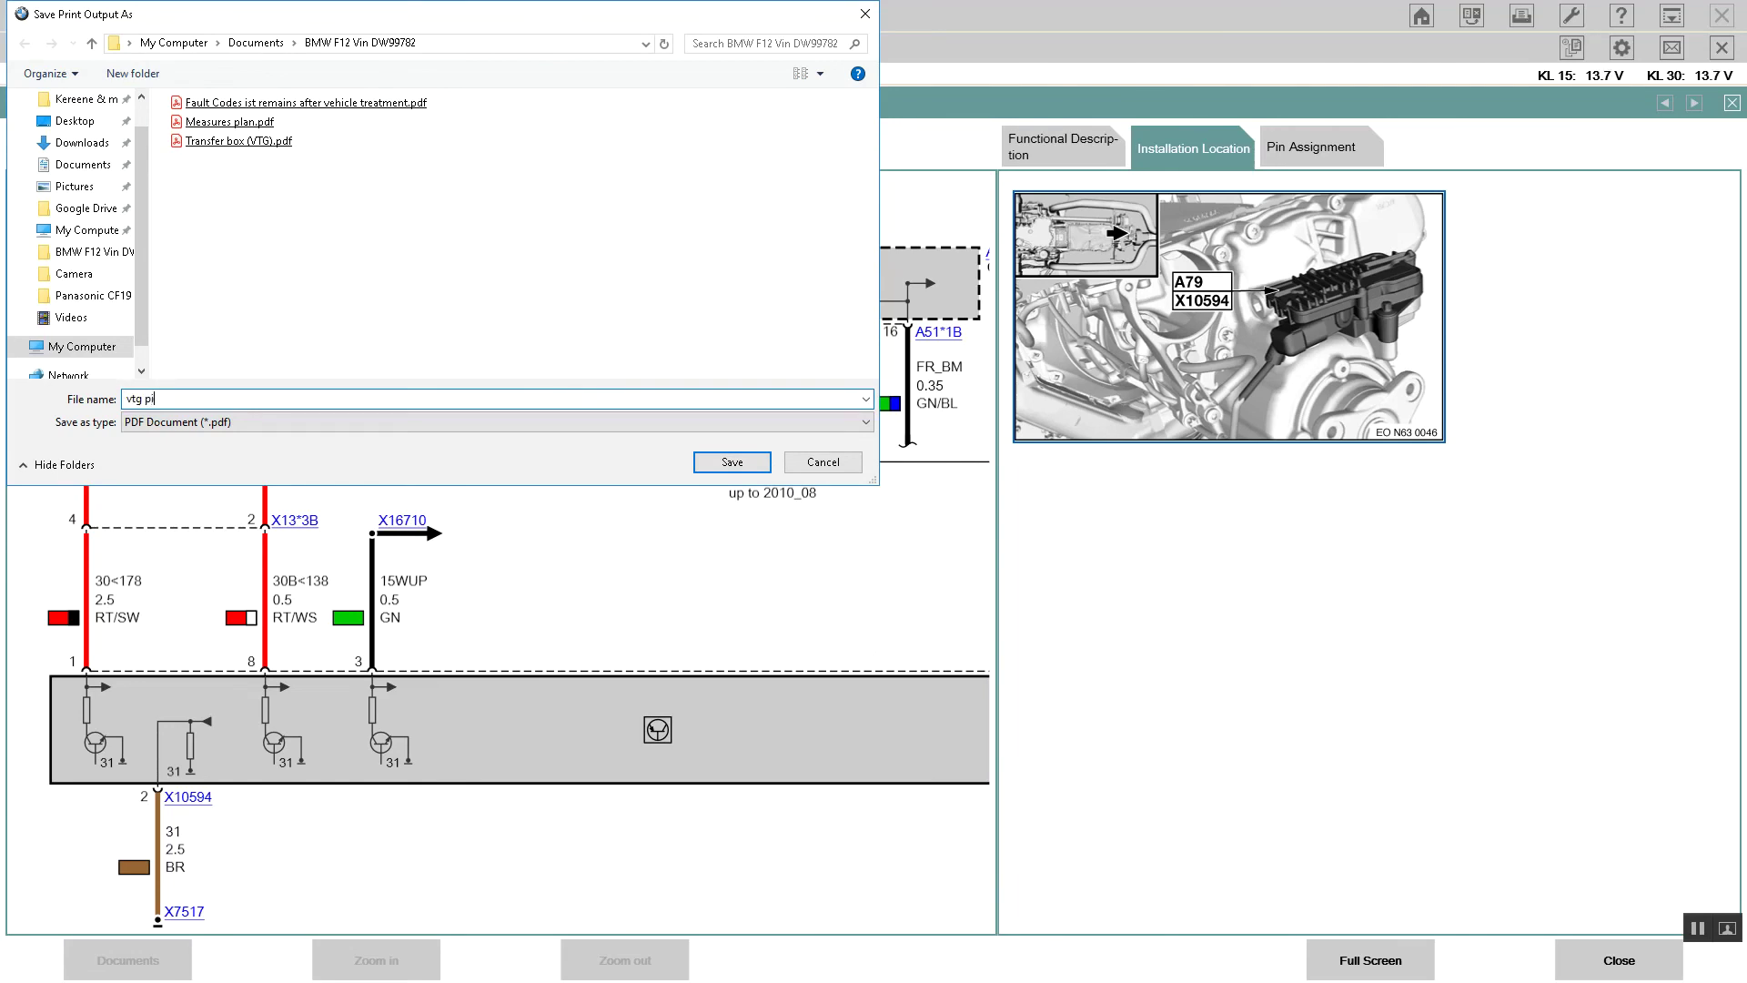
type("ure location")
key("Return")
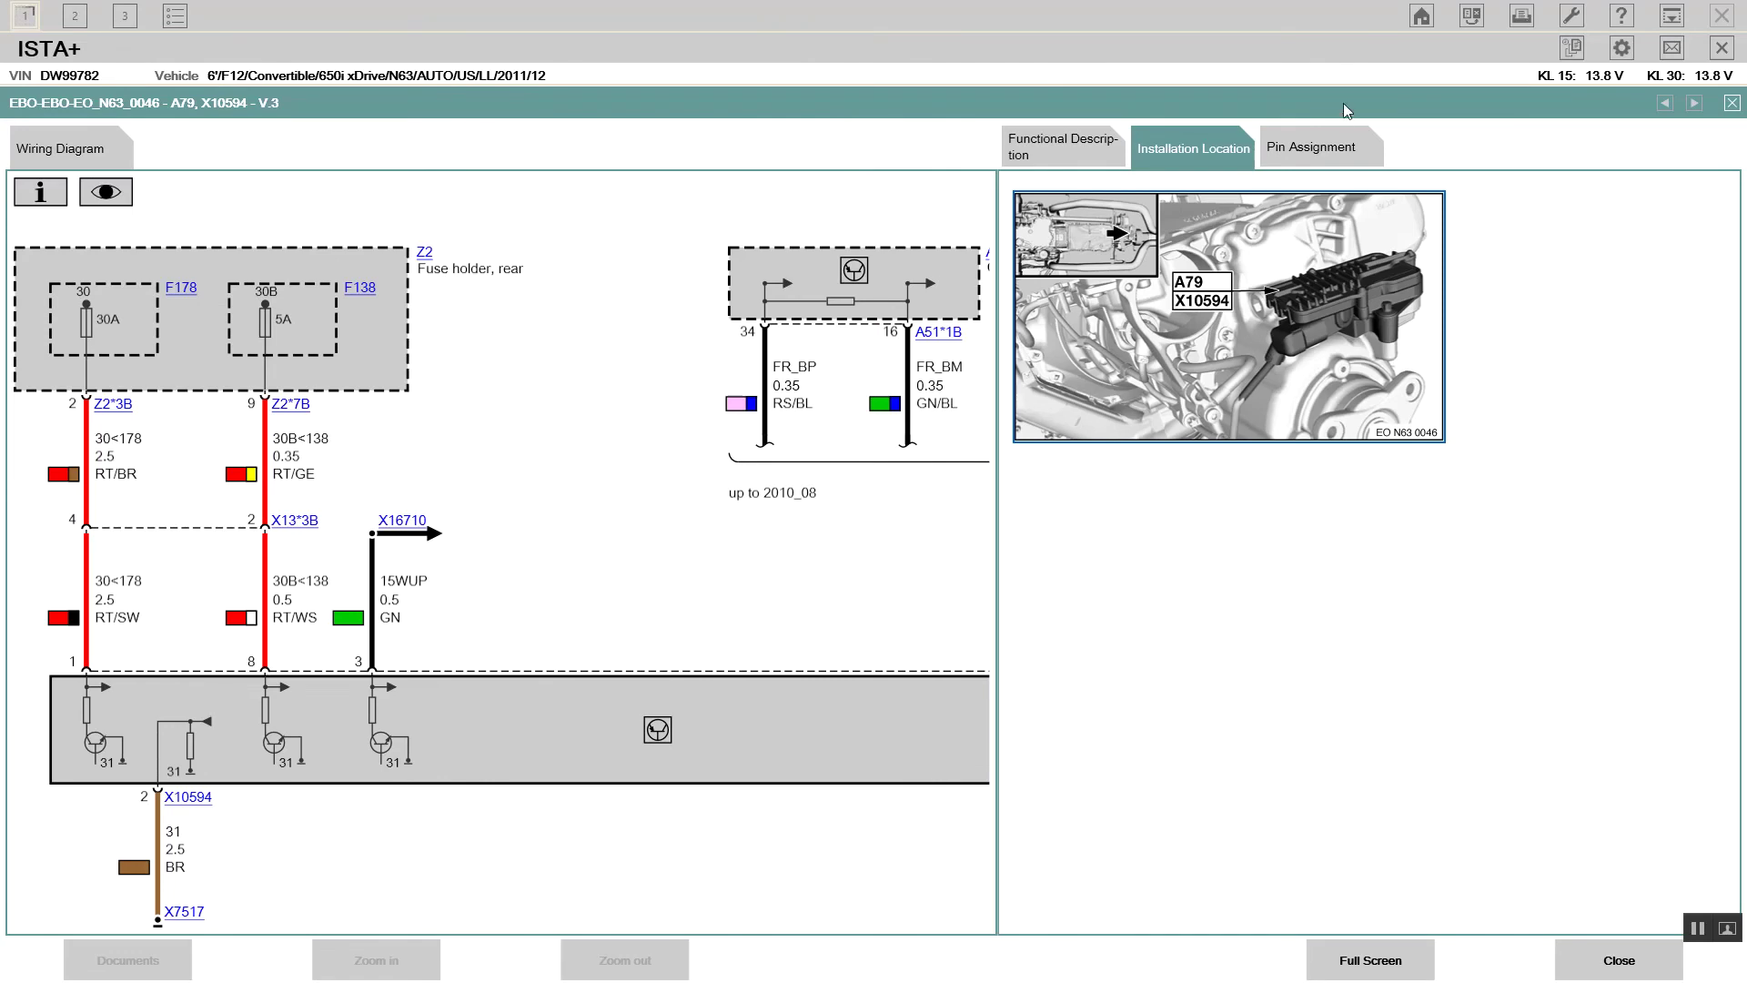
Step: Show the transfer box pin assignment and copy its heading "Connector location views"
left_click(1306, 143)
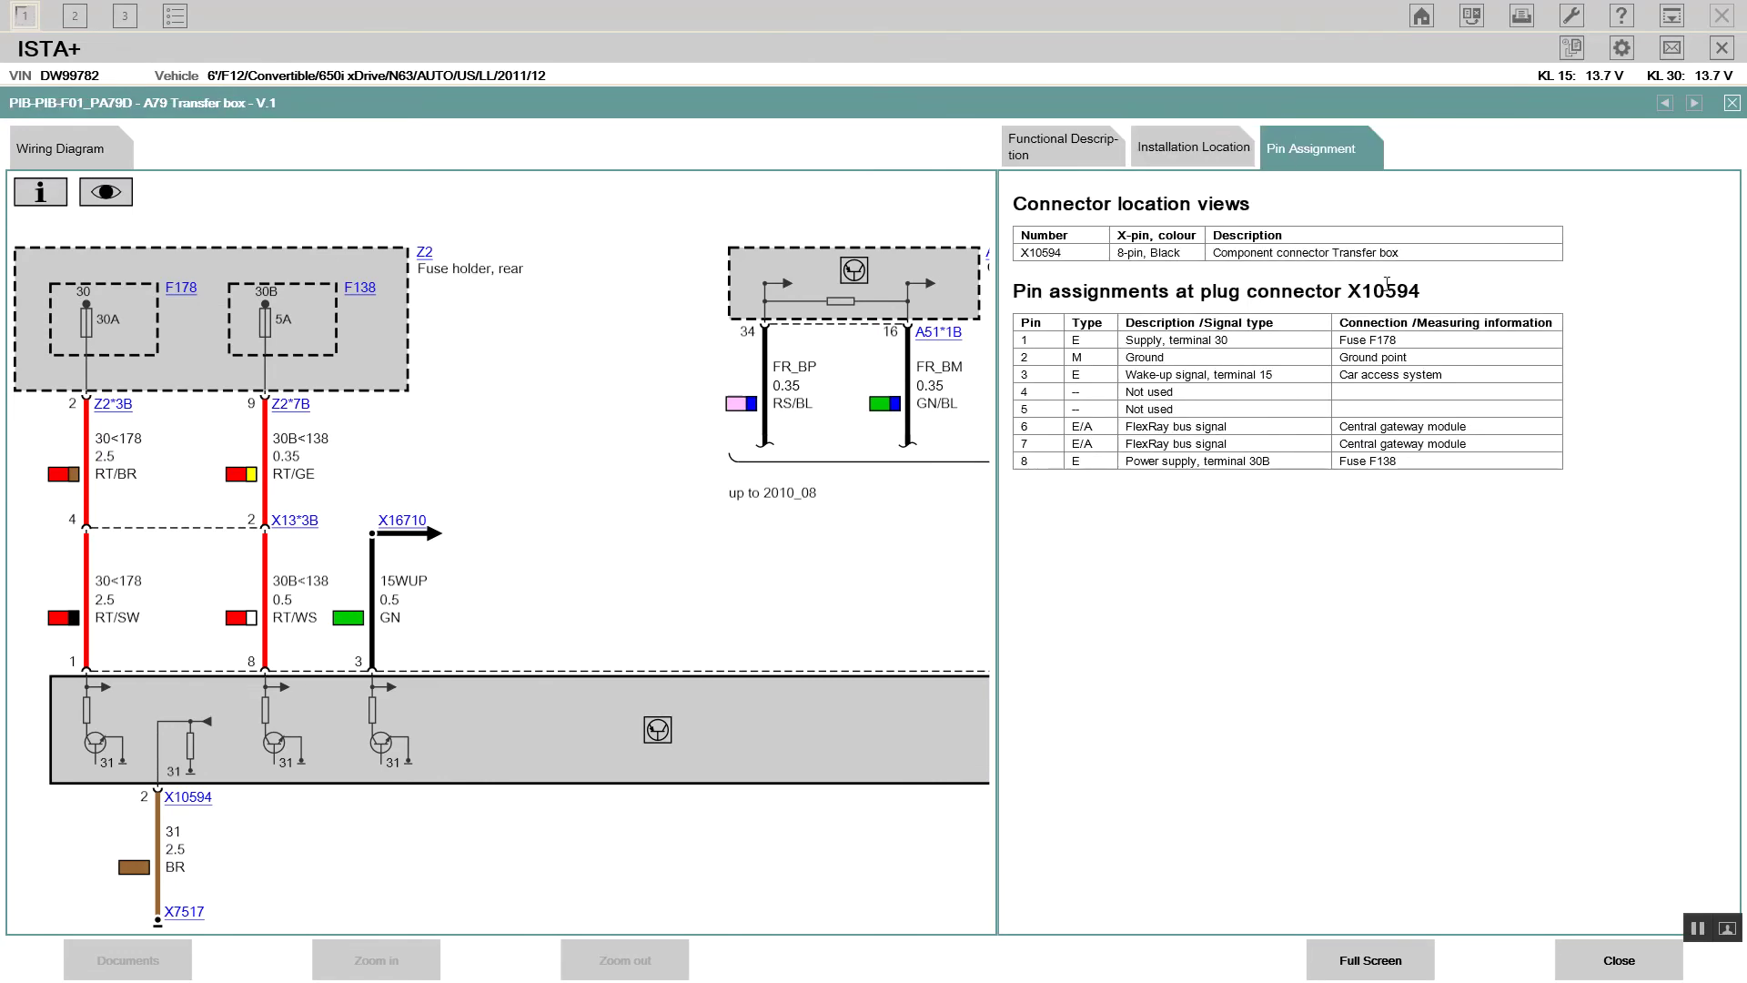
triple_click(1202, 202)
right_click(1201, 203)
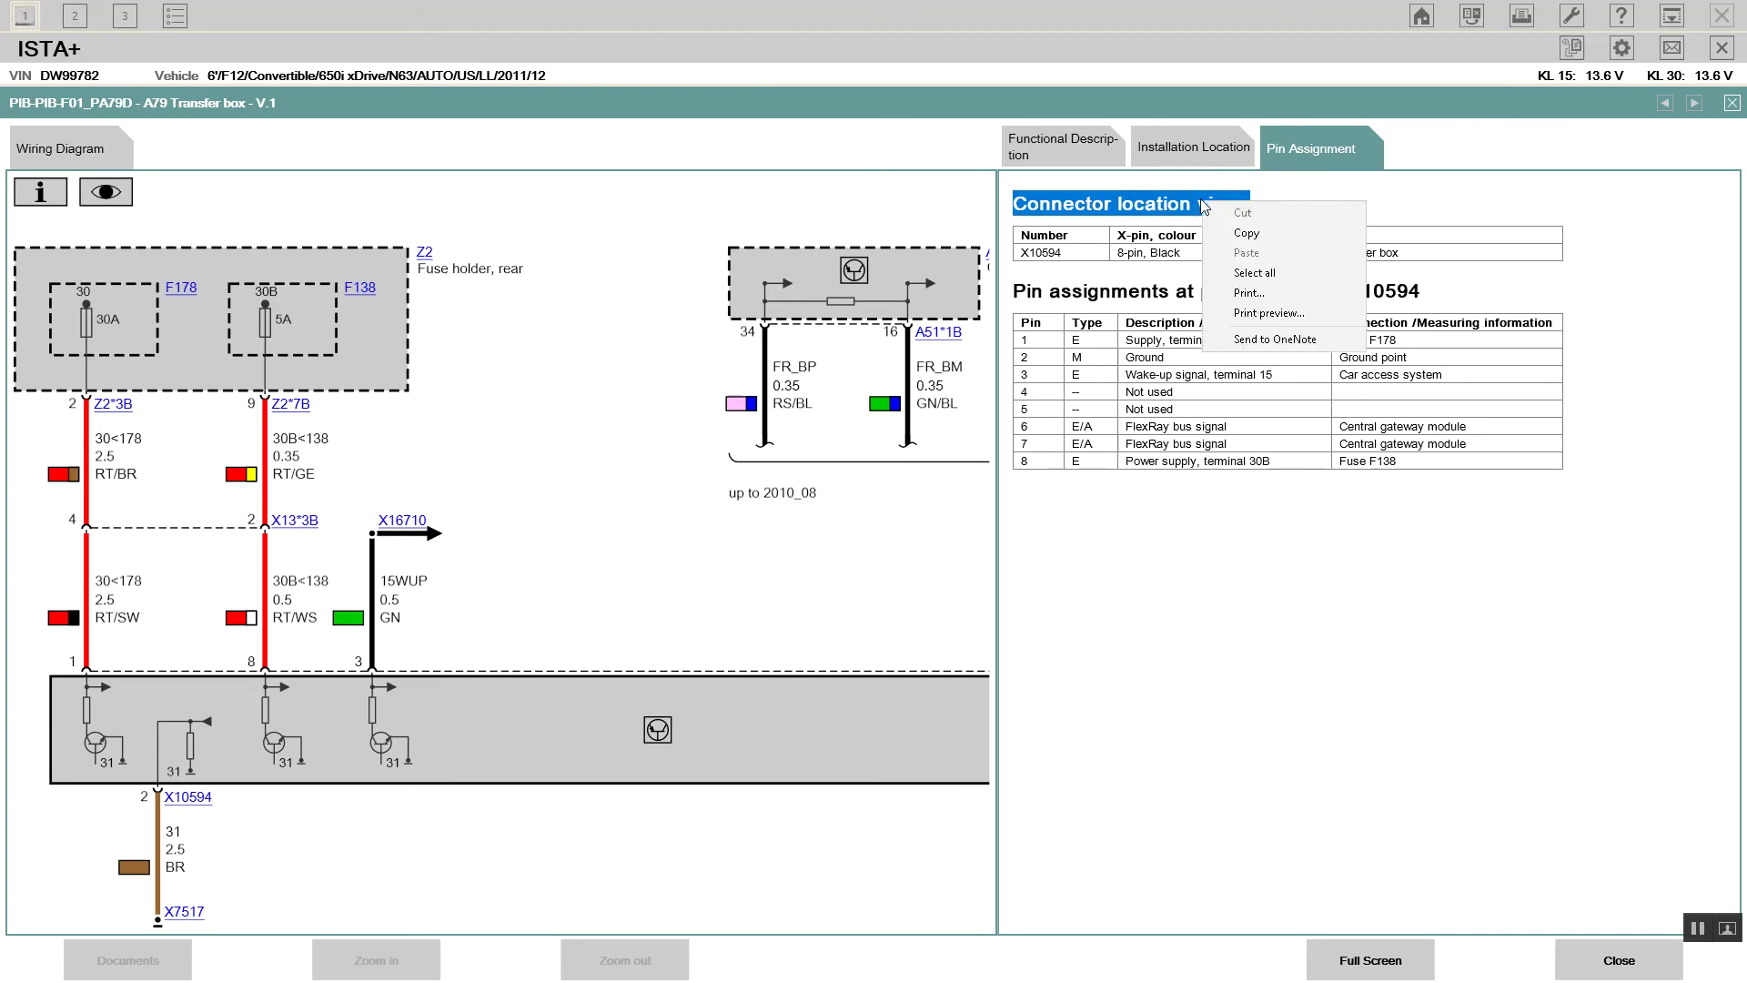
left_click(1284, 227)
left_click(1390, 216)
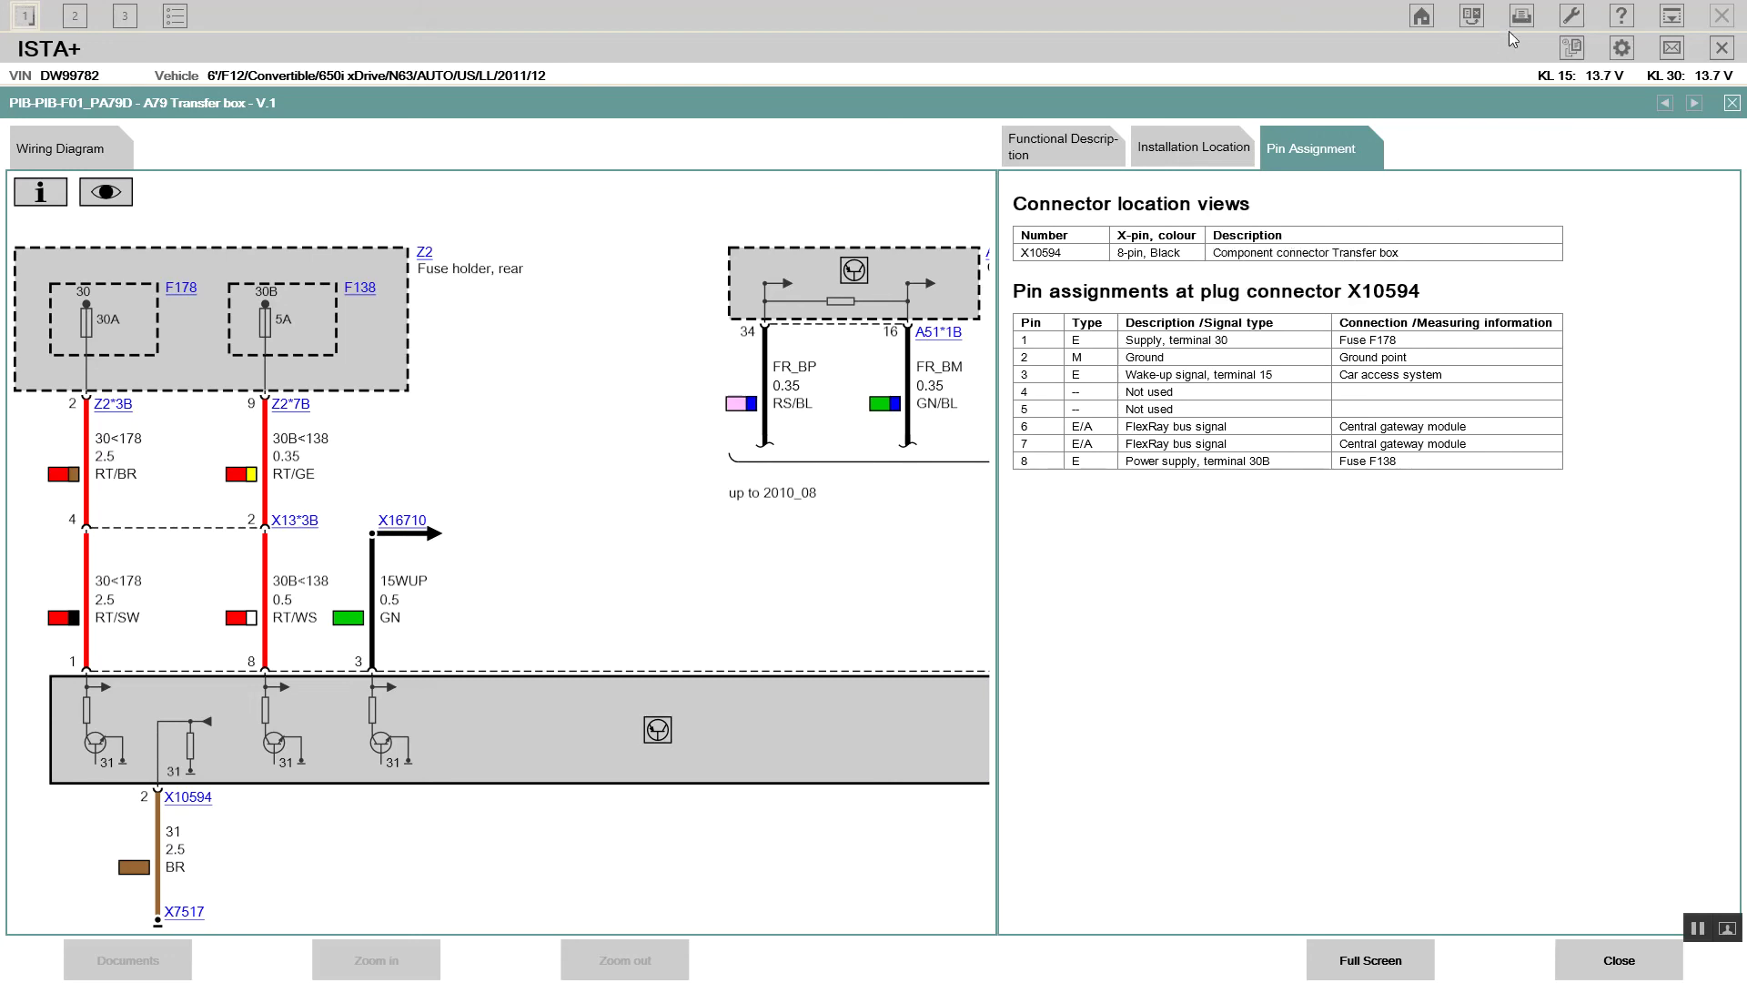
Step: Print the pin assignment document from the default printer and save it as the PDF "VTG Connector location views"
left_click(1523, 18)
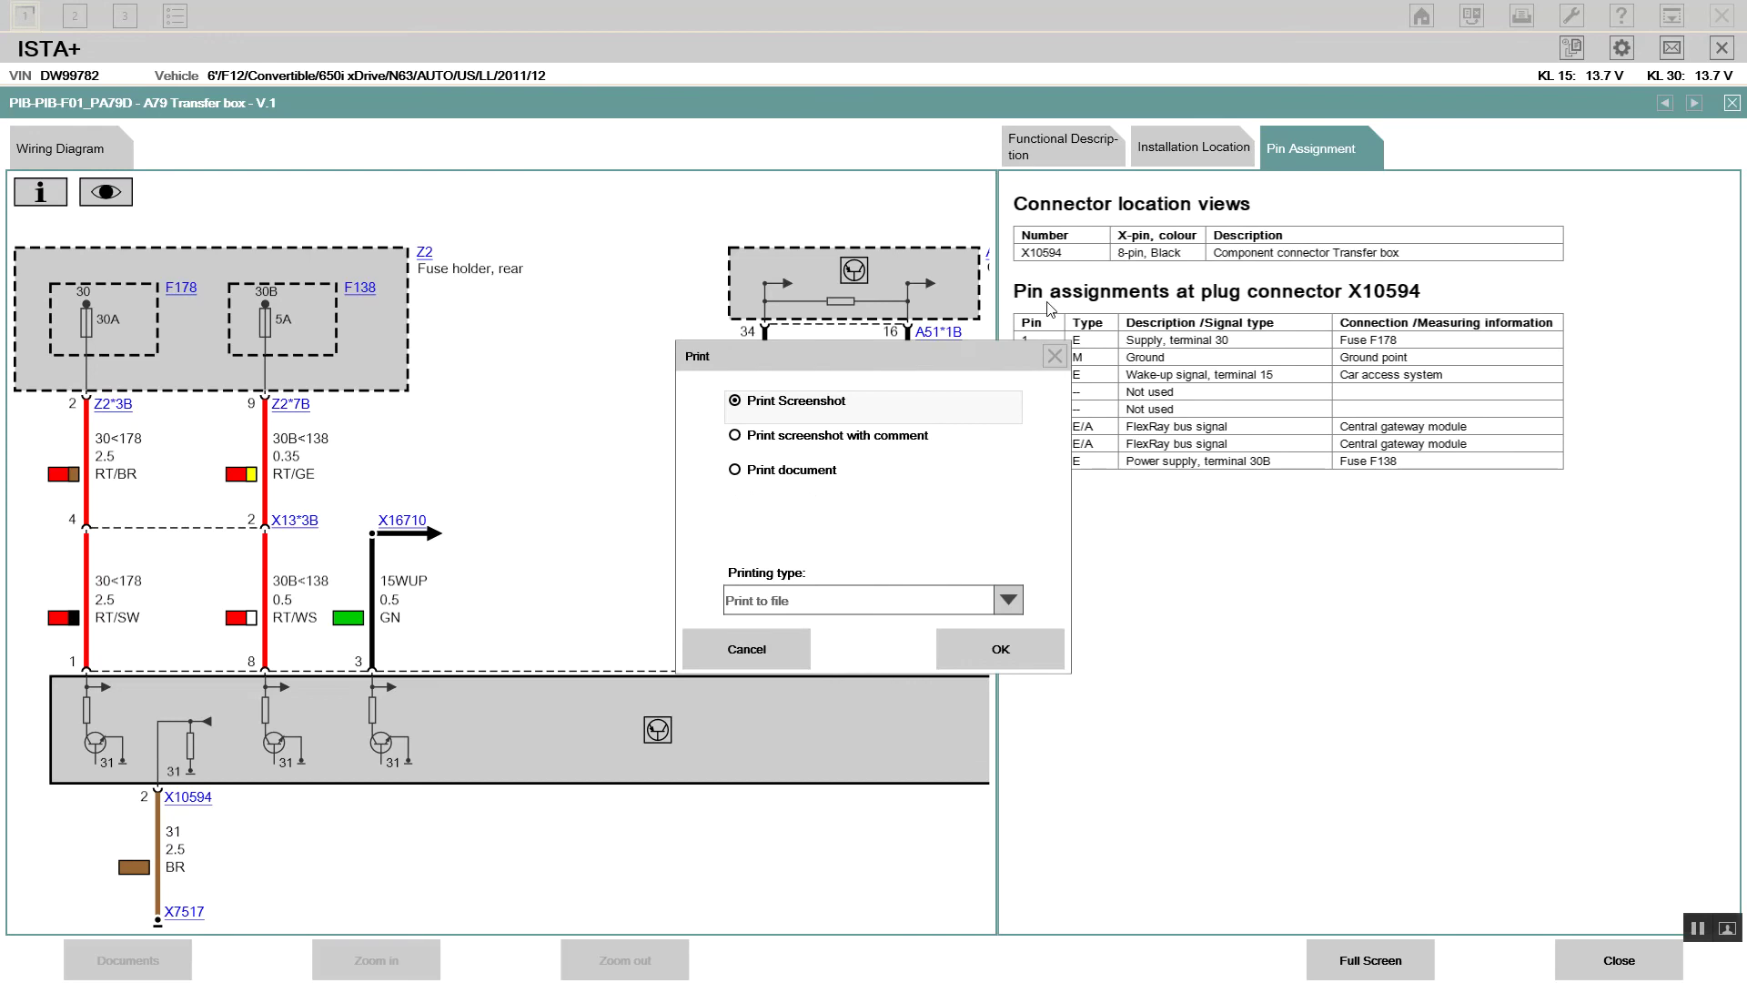
left_click(792, 489)
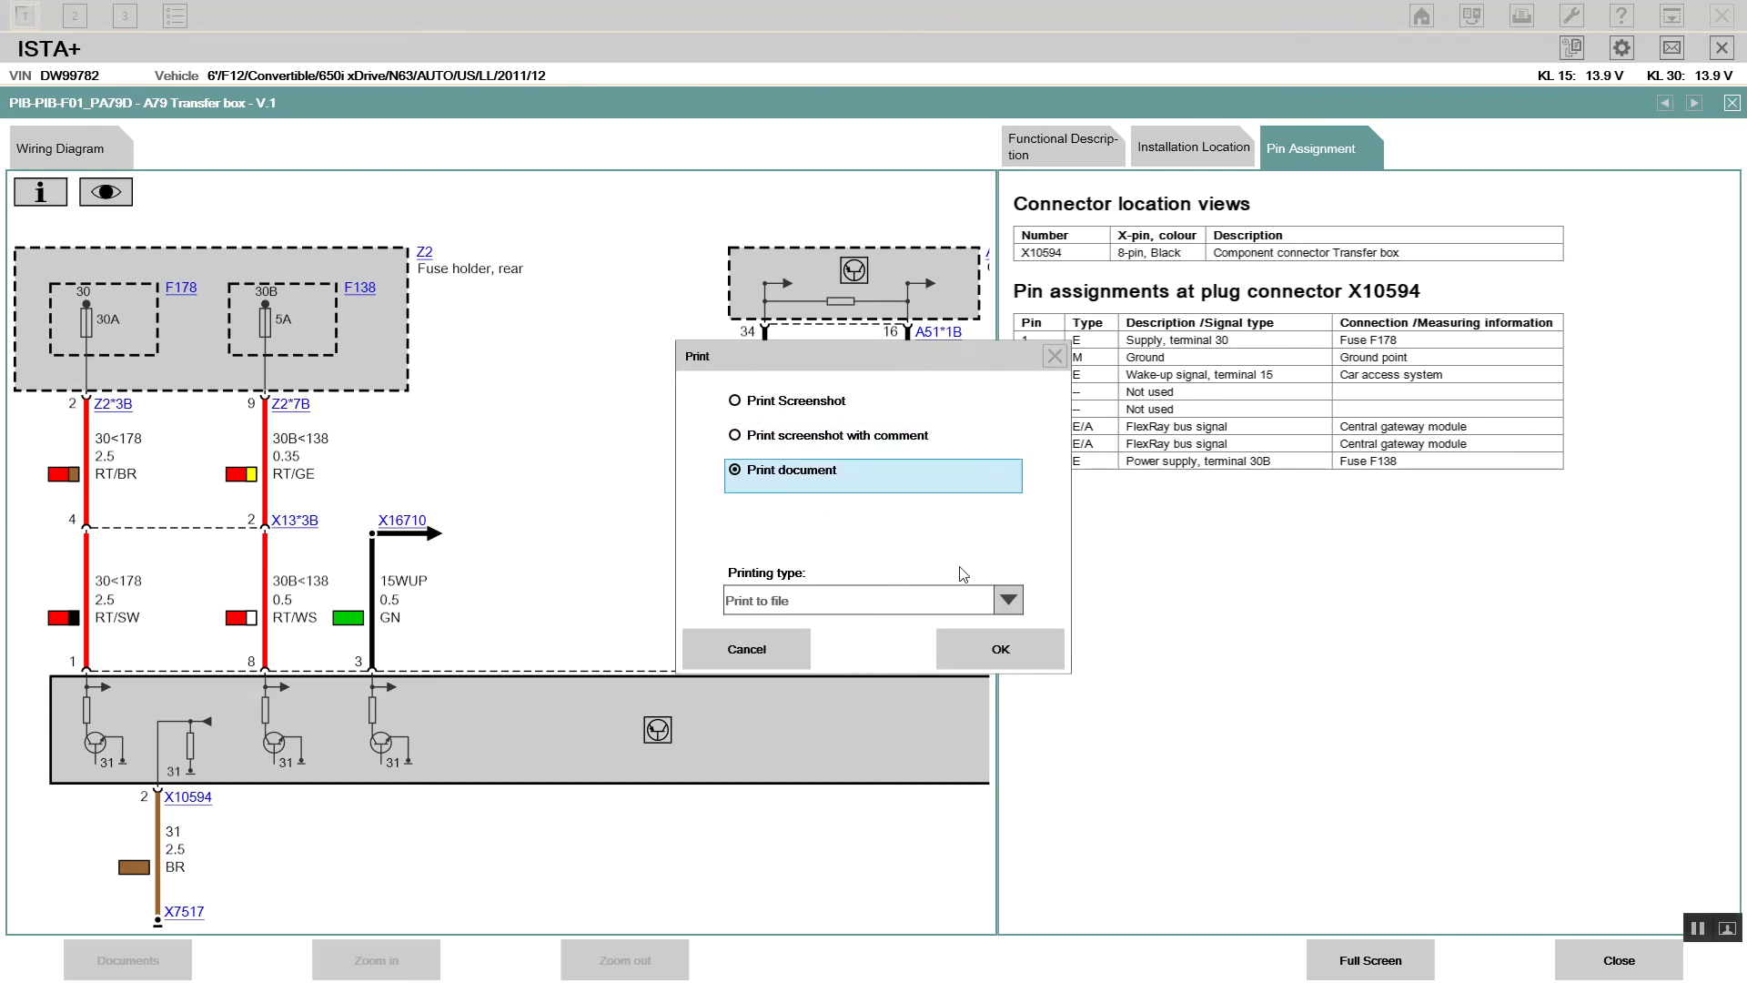
left_click(1008, 601)
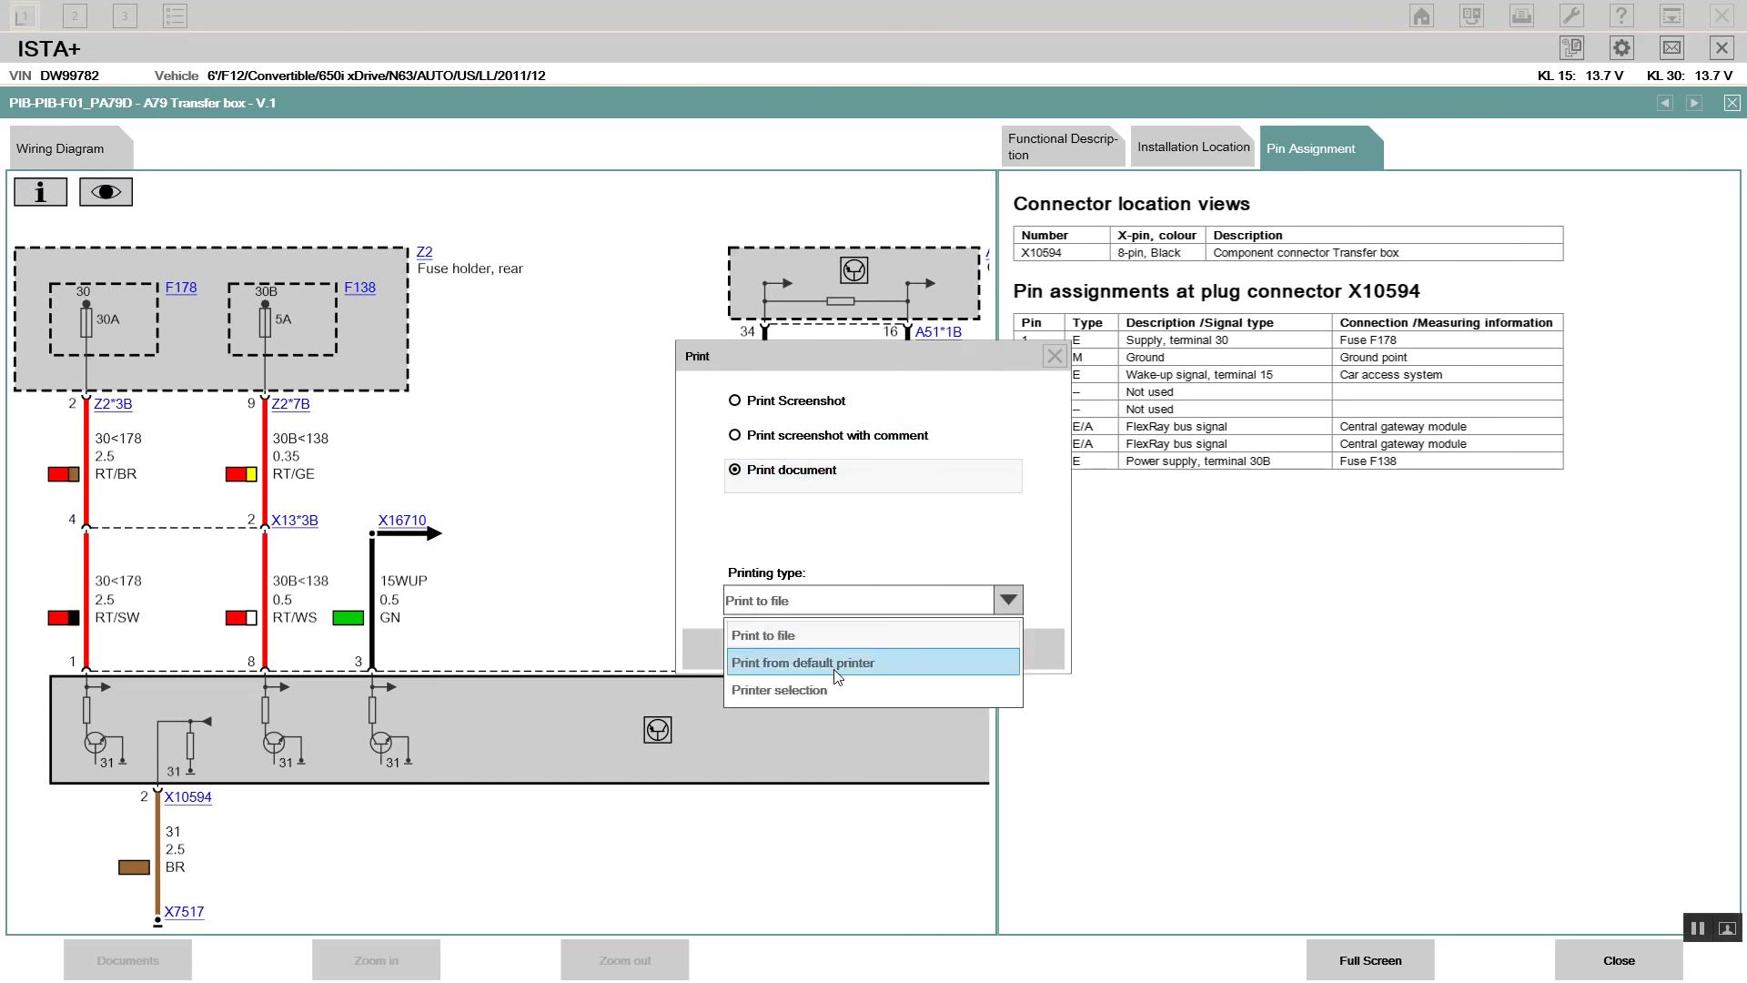
left_click(839, 662)
left_click(996, 646)
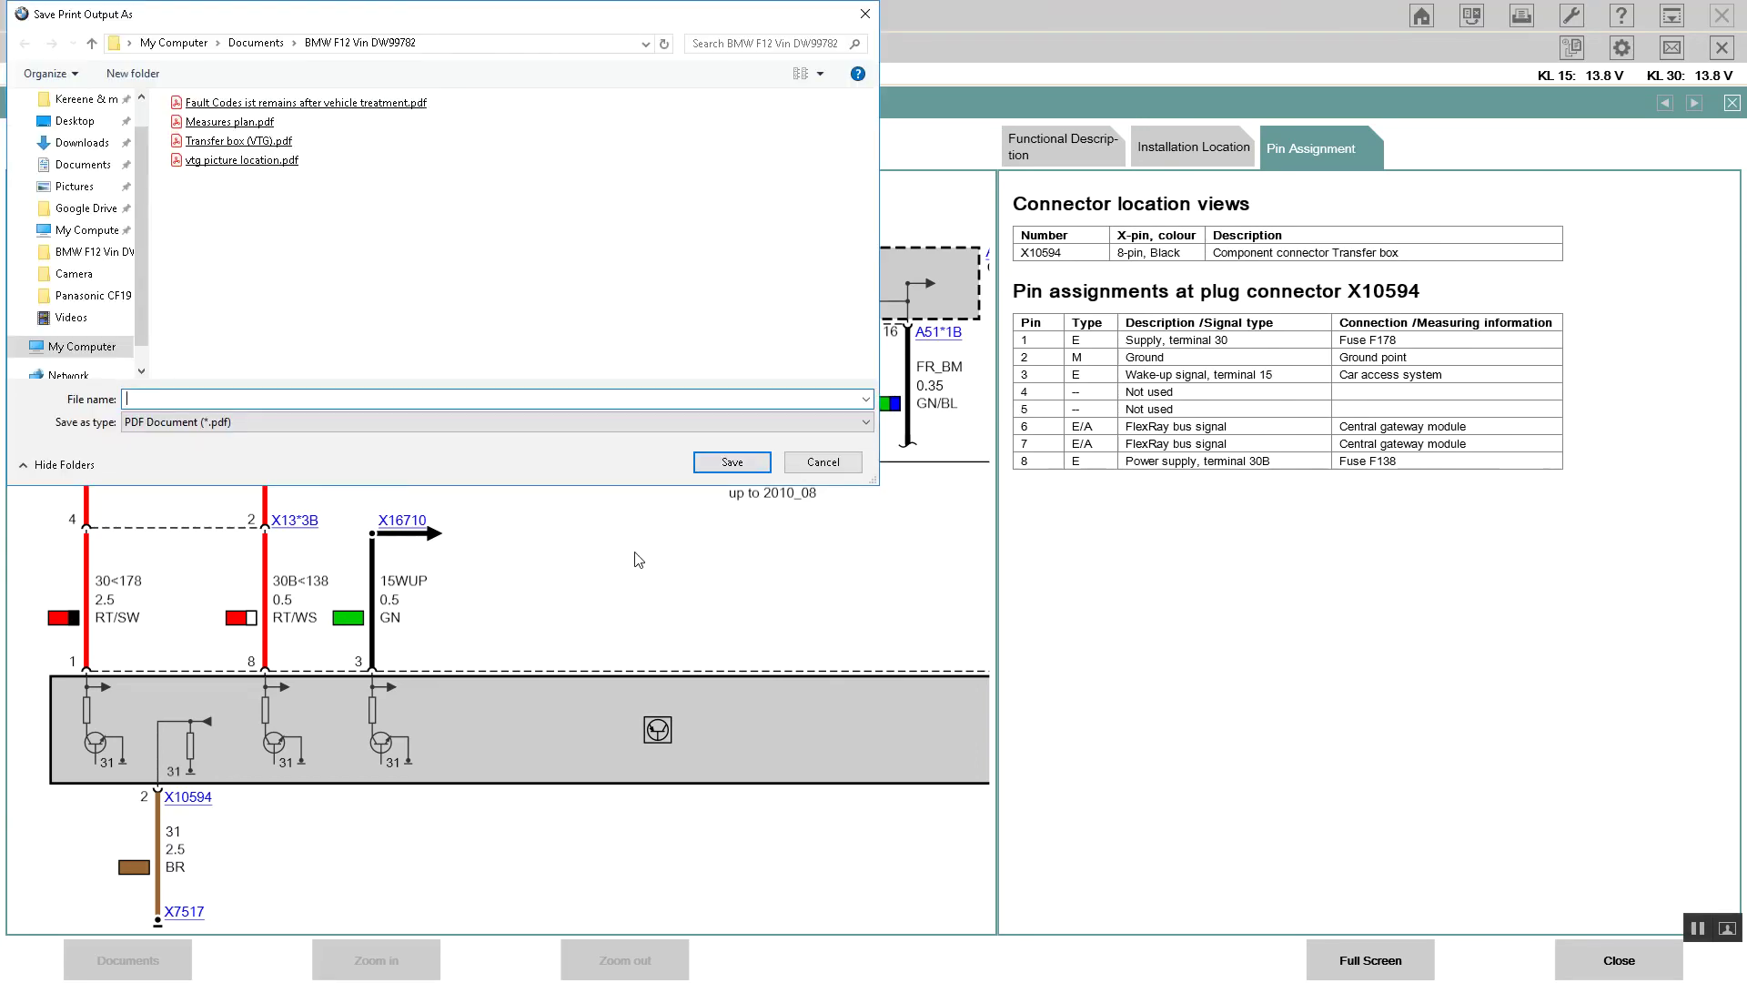
type("VTG")
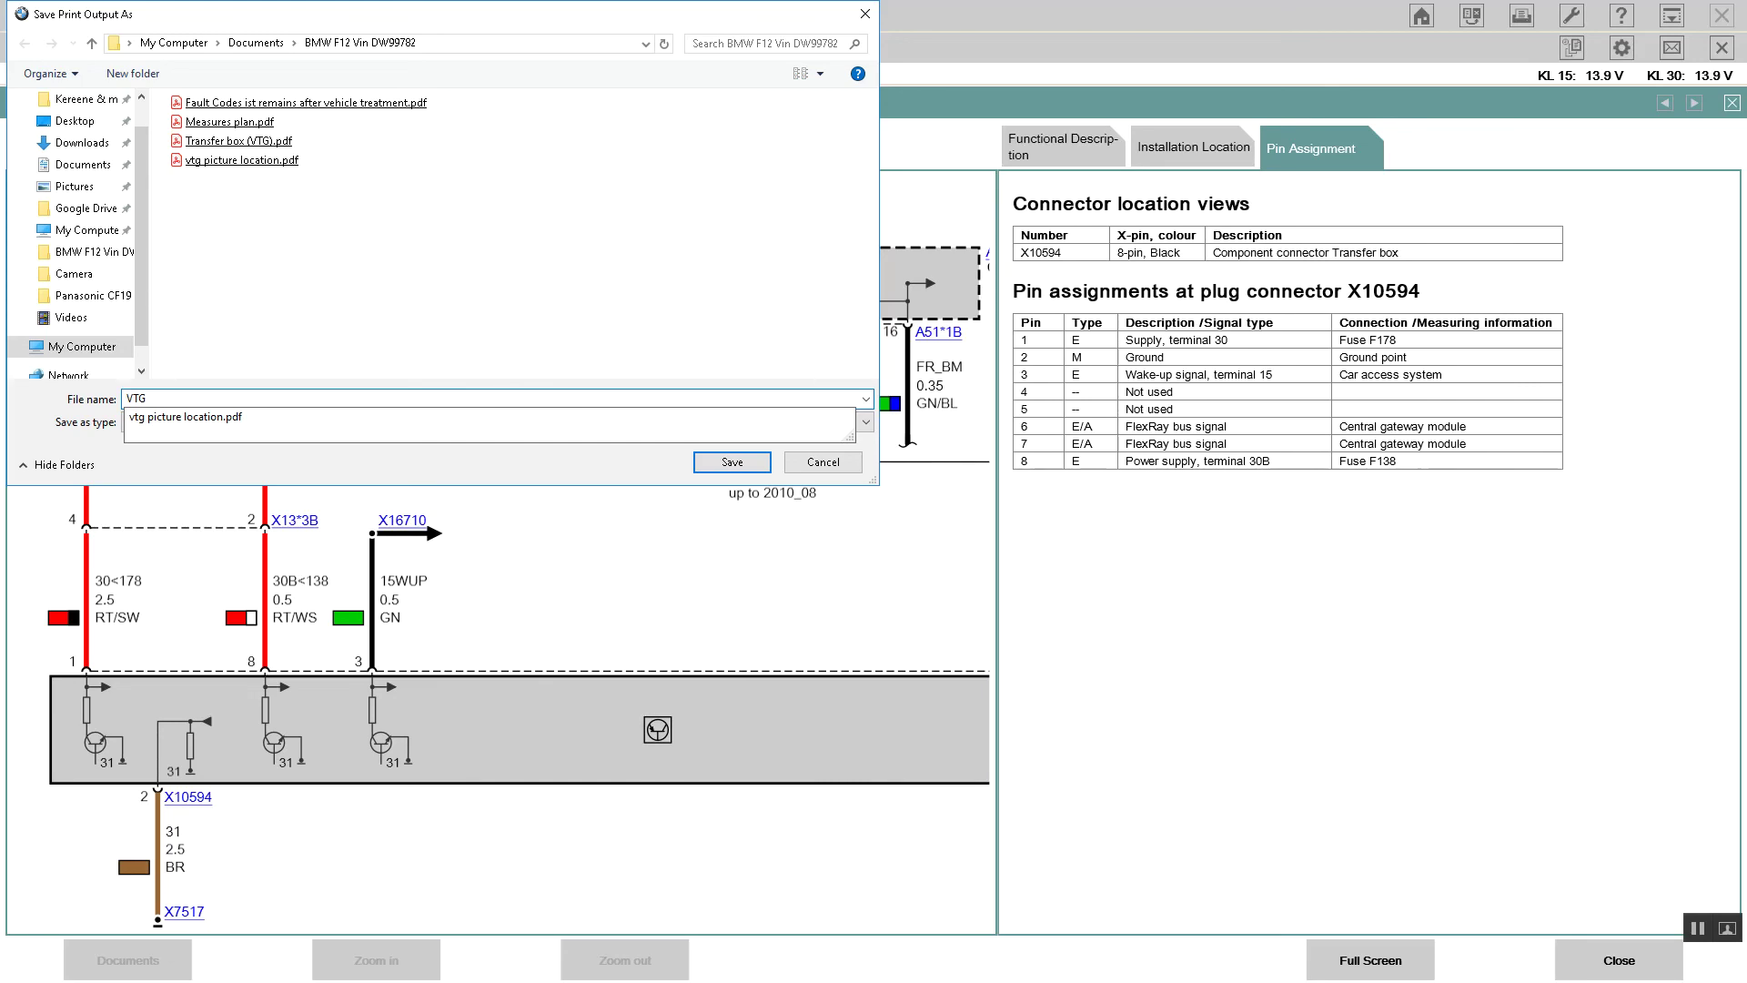
key("ctrl+v")
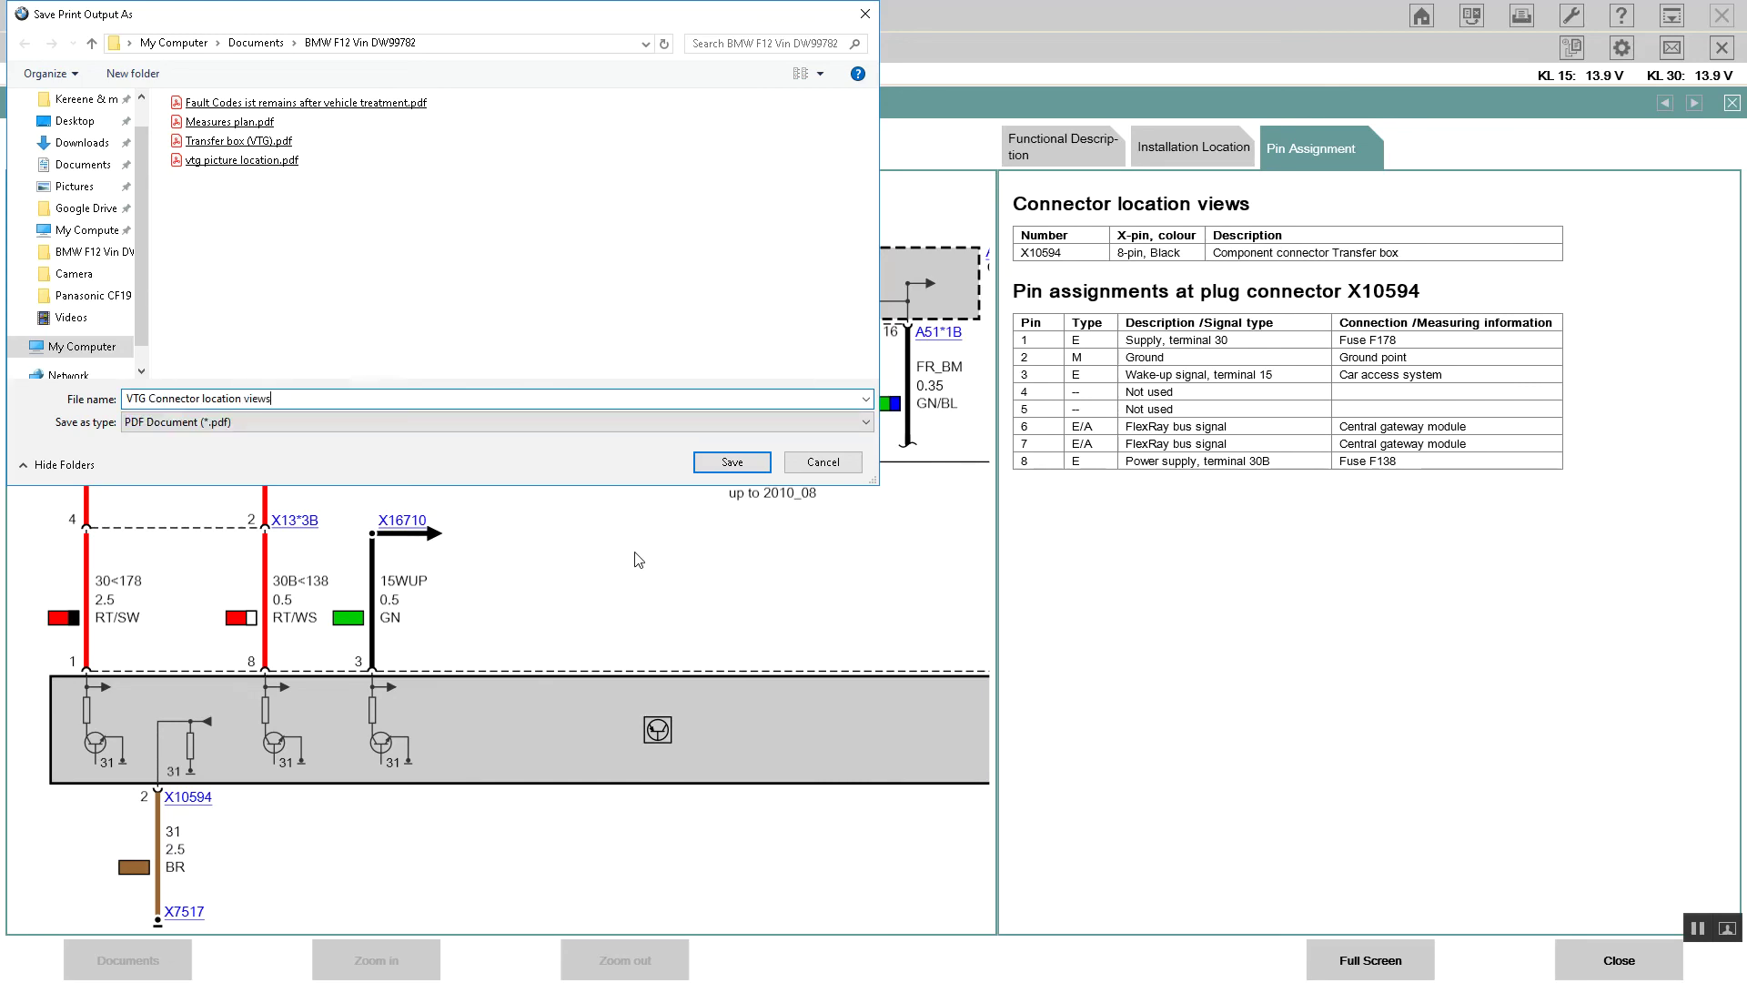
key("Return")
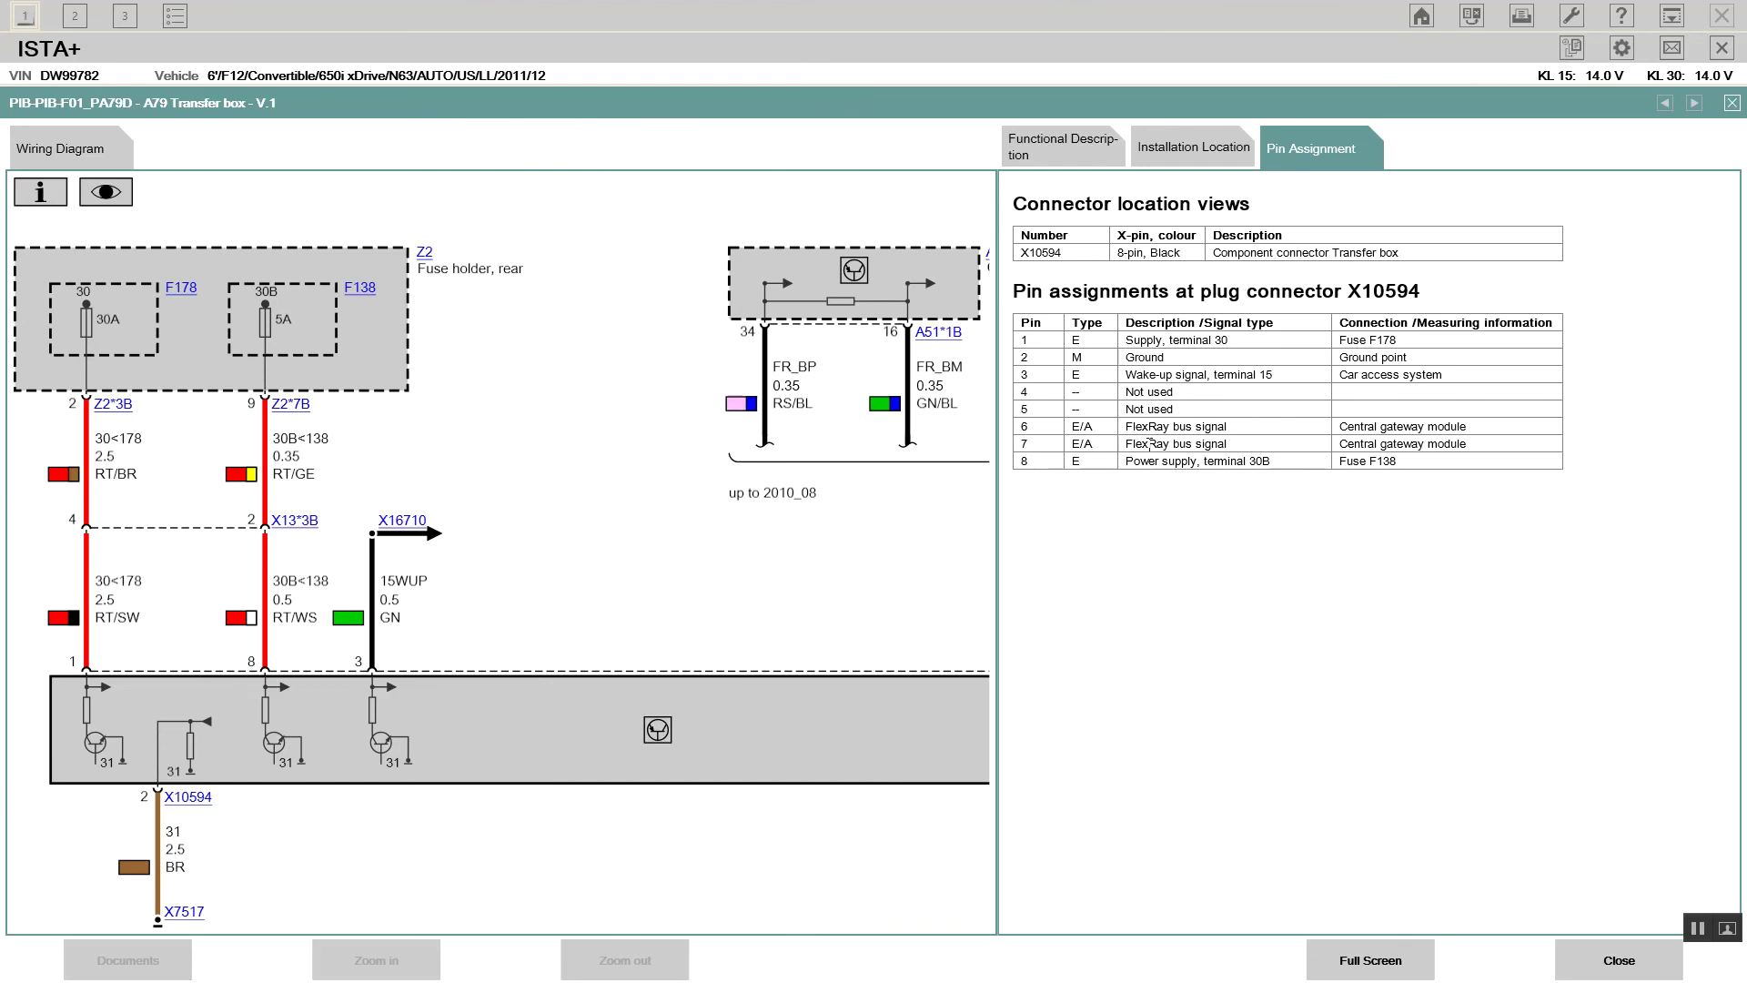
double_click(1259, 24)
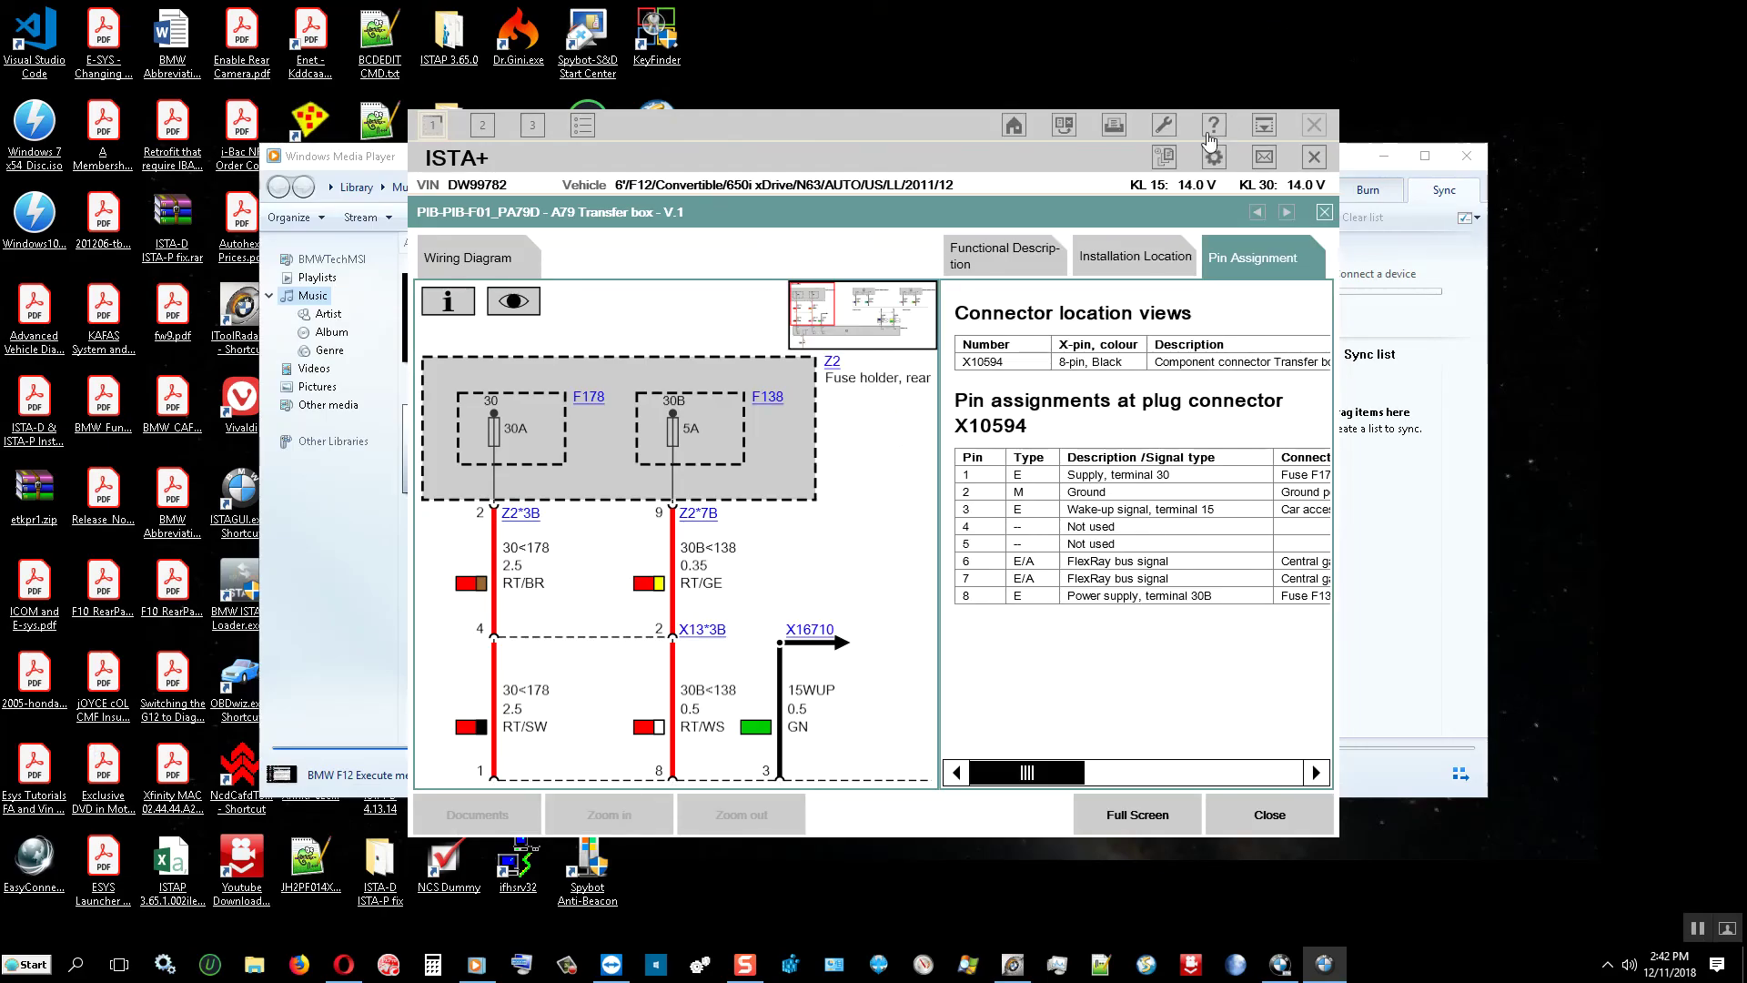
left_click(1330, 972)
left_click(1310, 887)
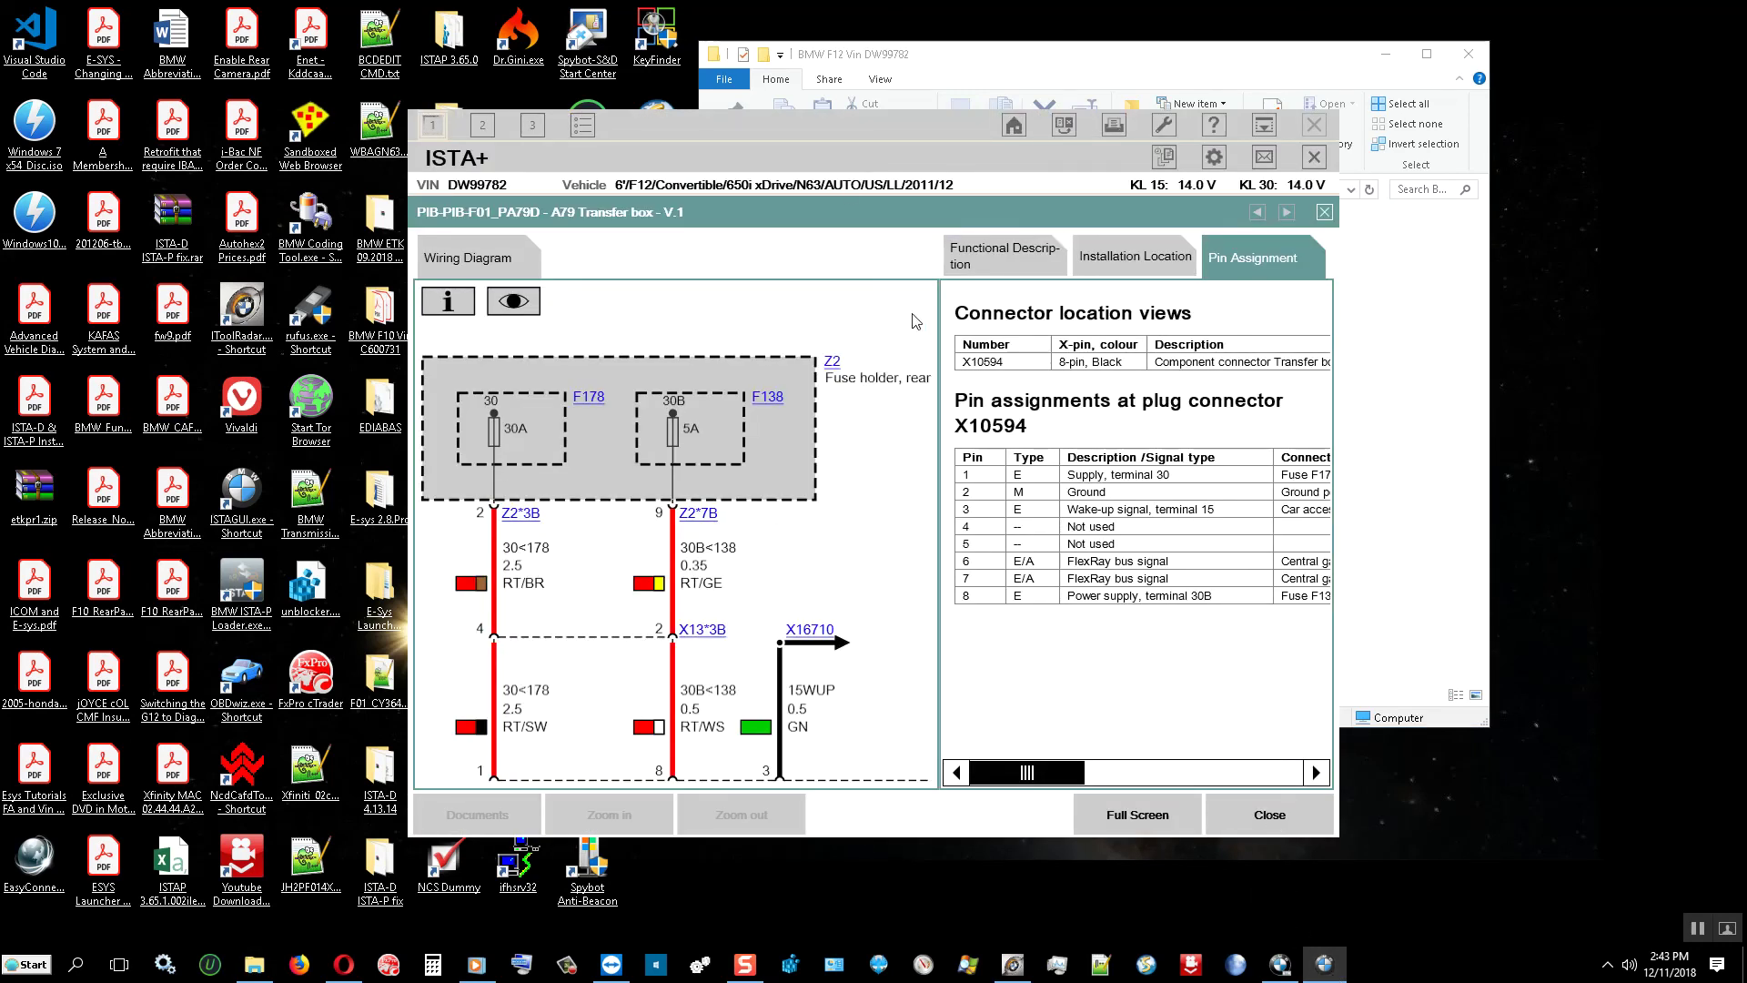
double_click(832, 162)
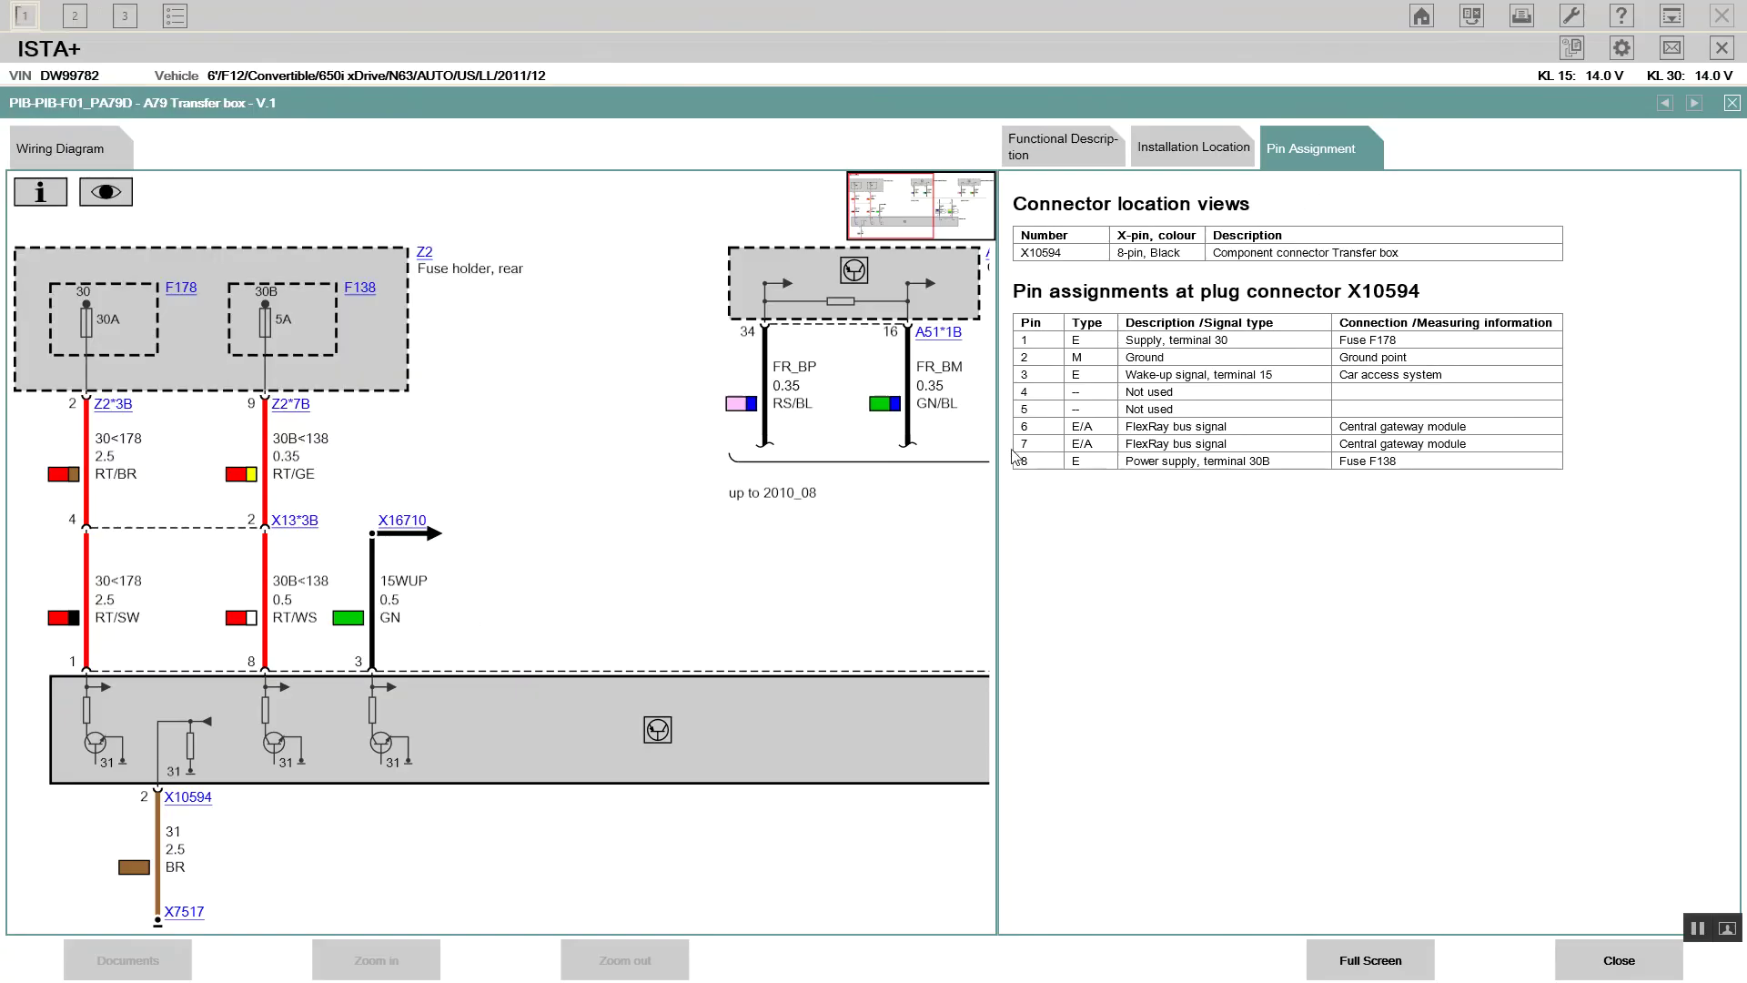
Step: Close the A79 pin assignment, continue the test module, and answer Yes to whether lines, plug connections and fuses are OK
left_click(1611, 960)
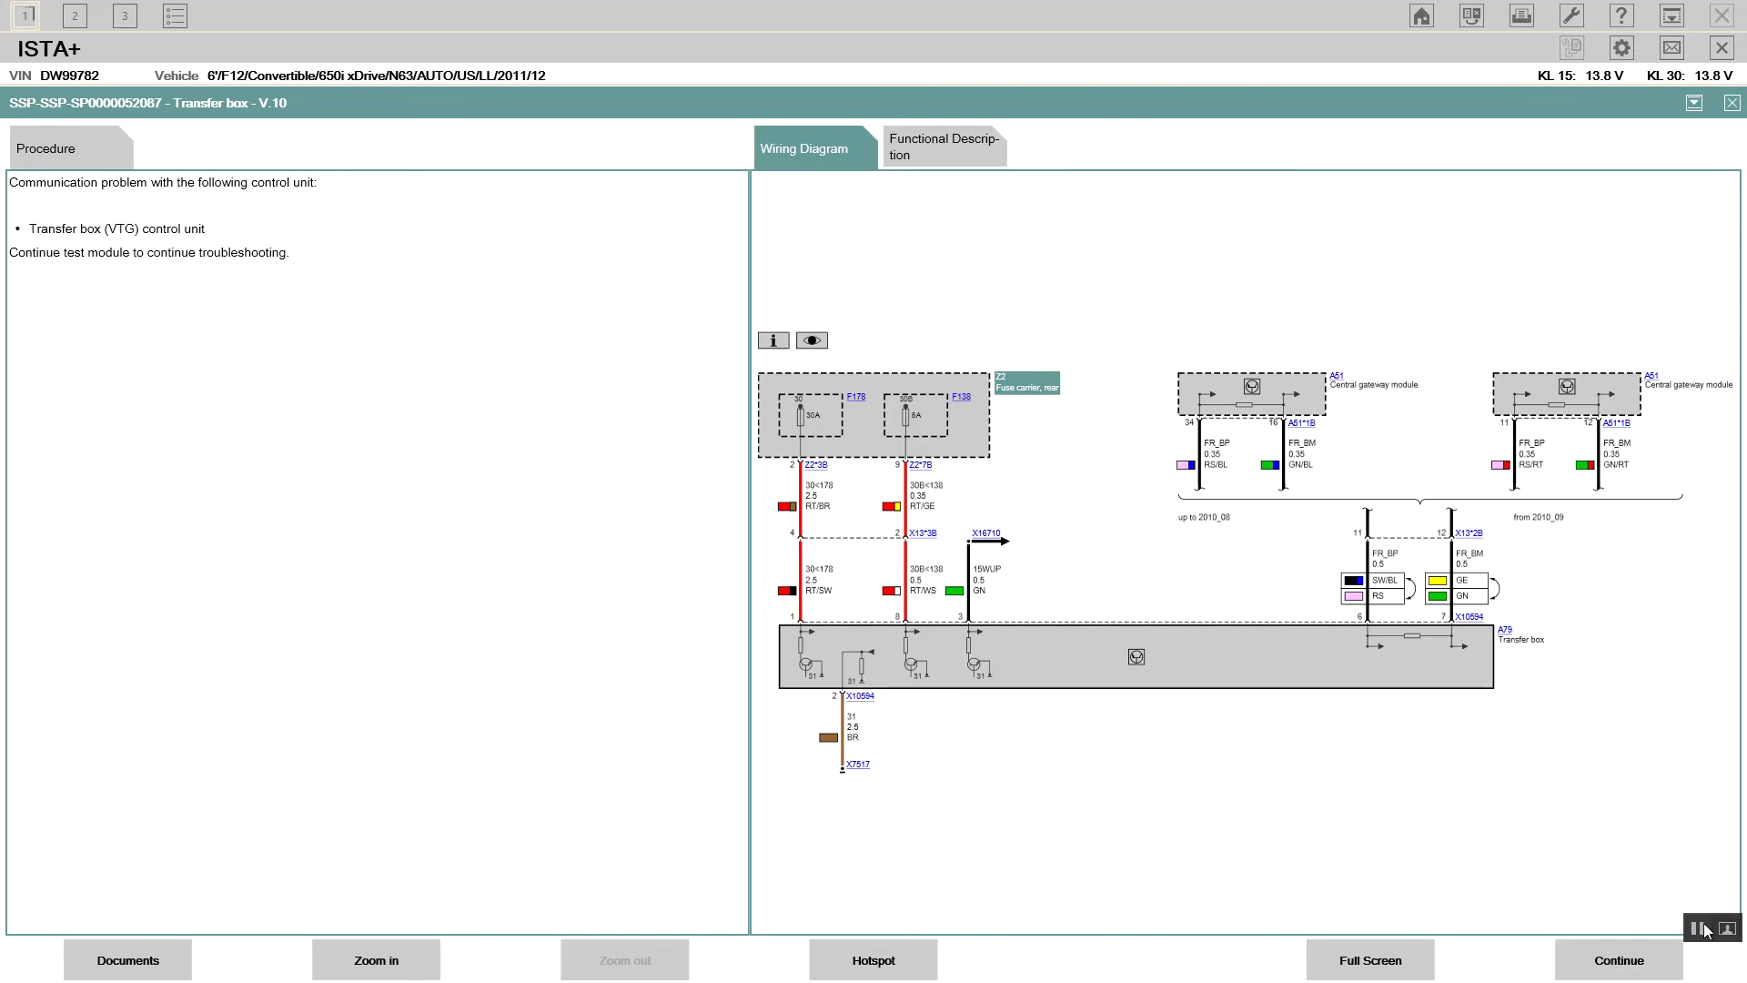
left_click(1612, 966)
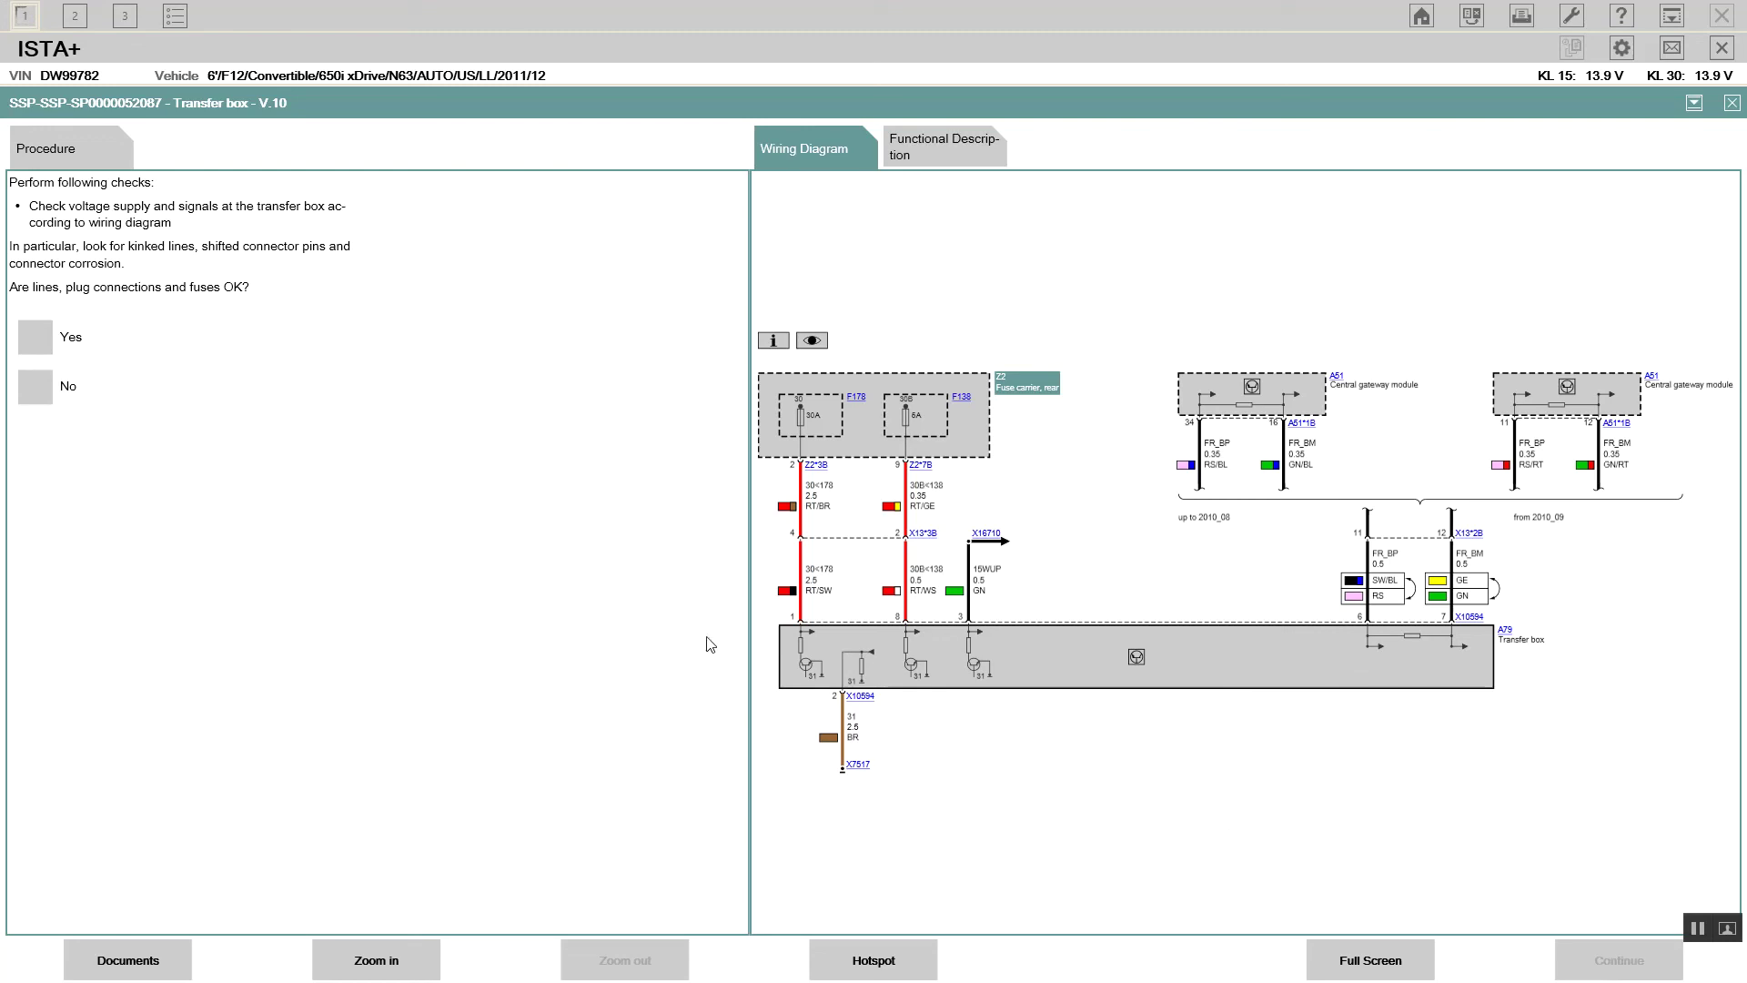
left_click(45, 340)
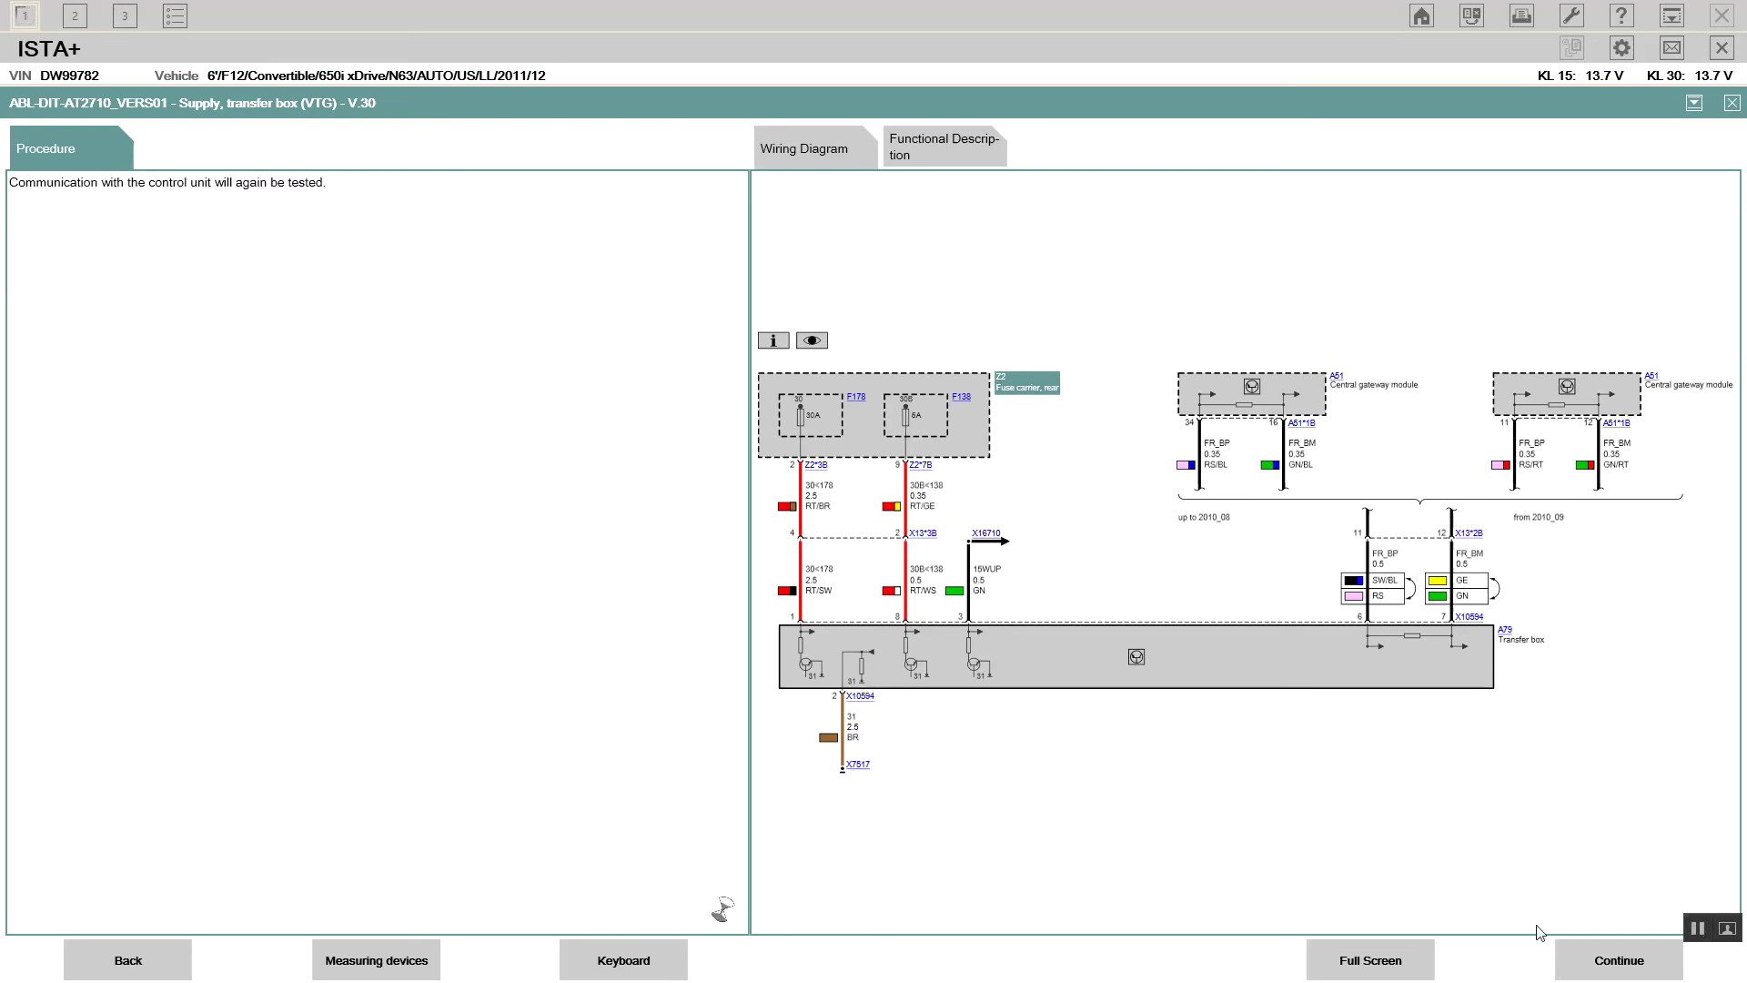
Step: Retest communication with the transfer box control unit and choose to end the test module
left_click(1608, 957)
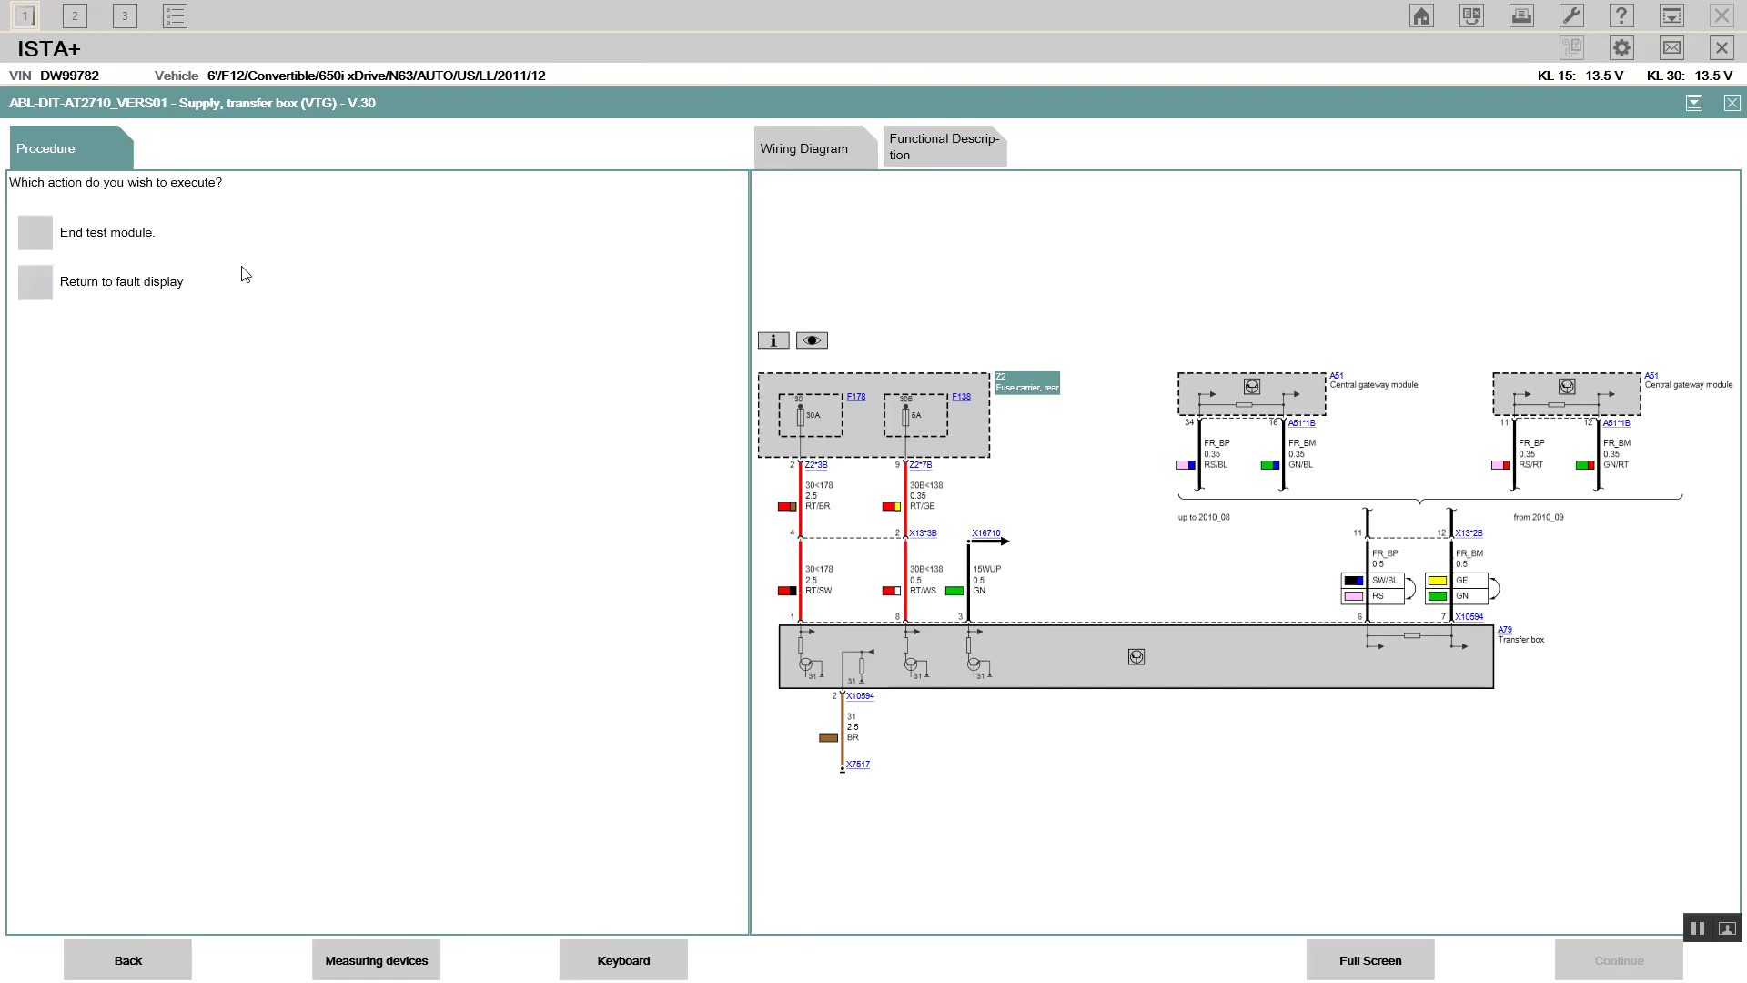
left_click(38, 246)
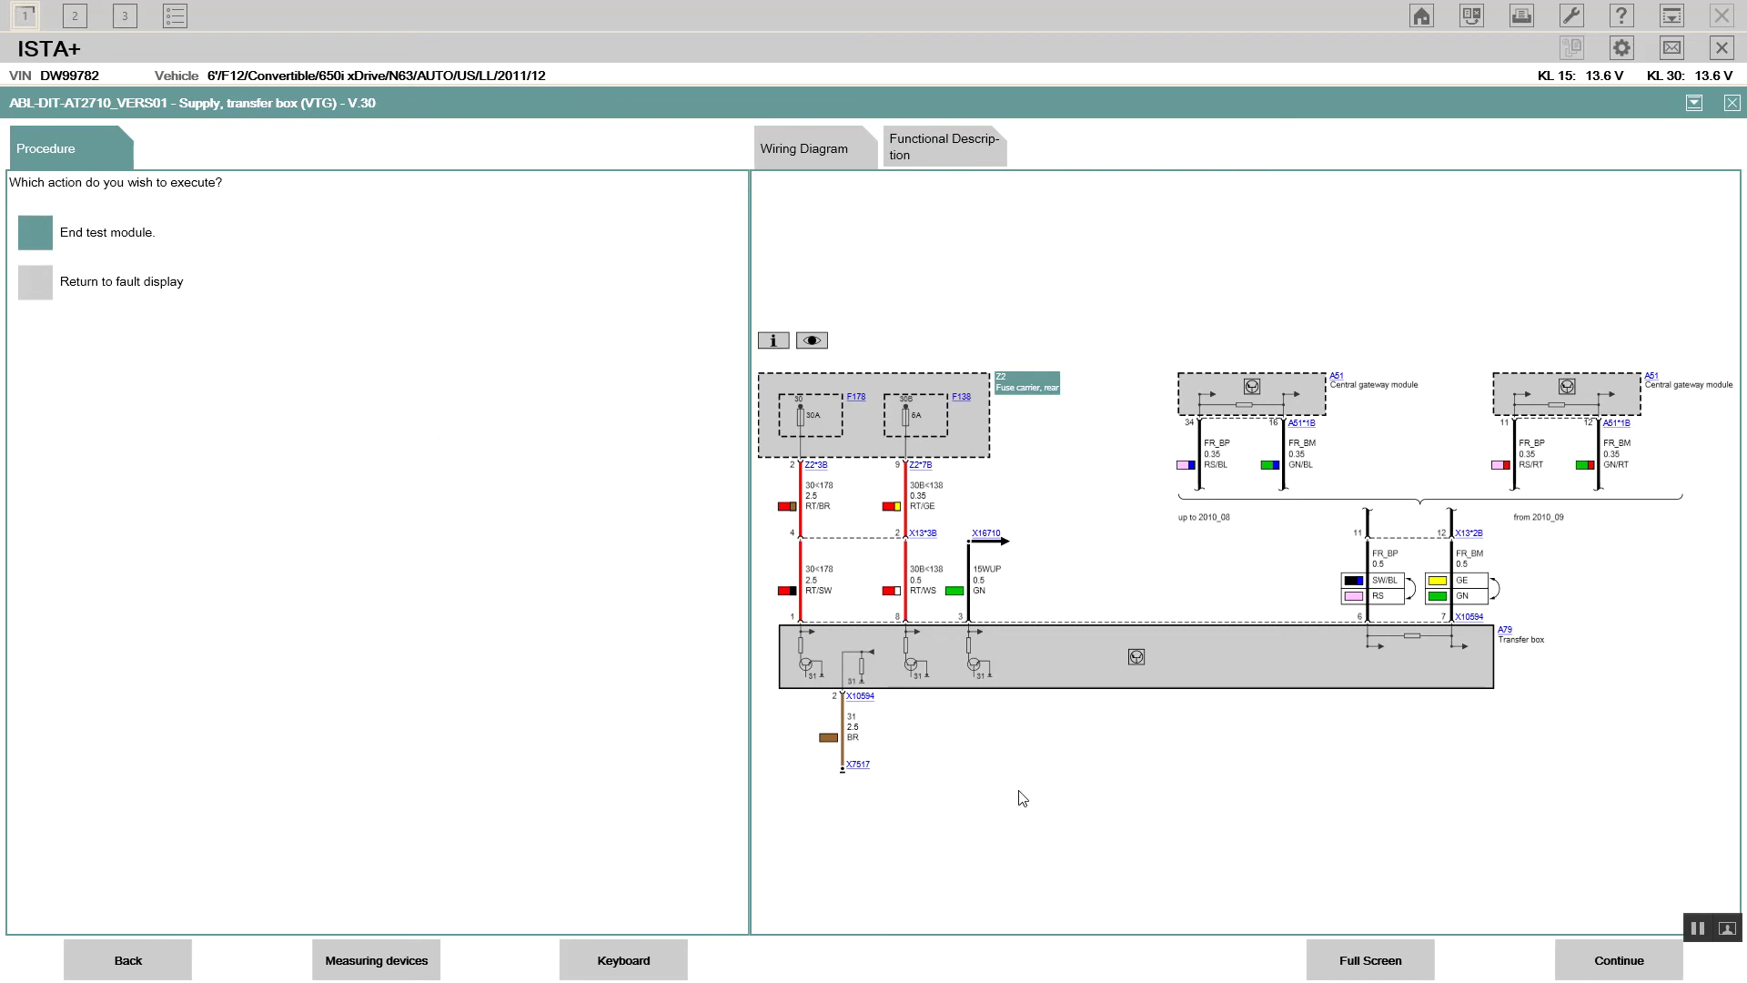
left_click(1626, 952)
left_click(1626, 952)
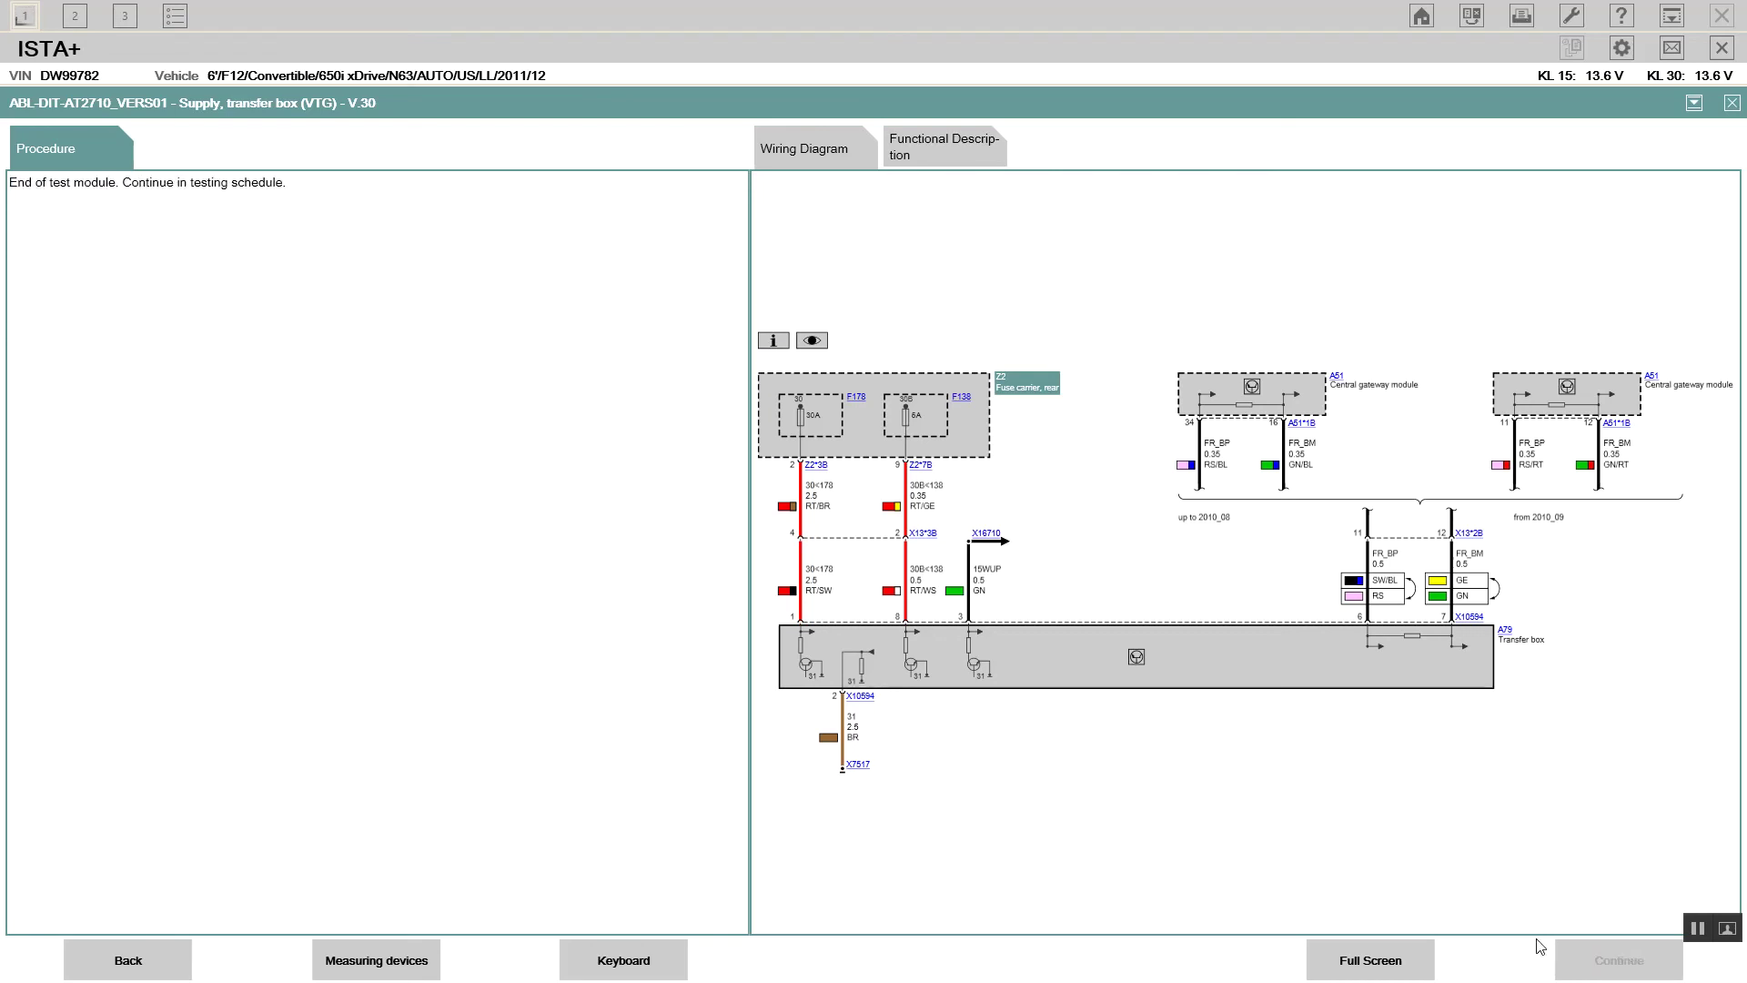